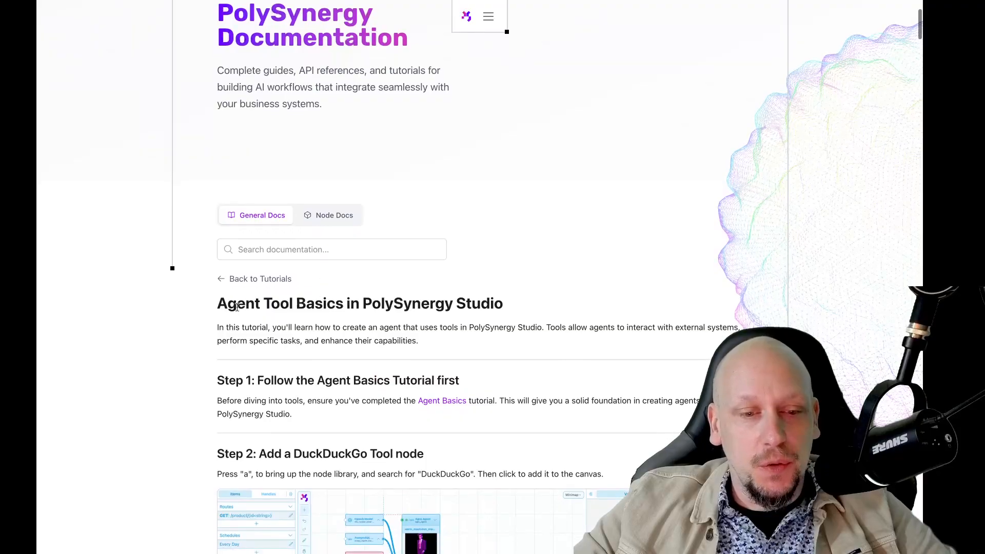
Step: Add a DuckDuckGo Tool node to the canvas by searching 'duc' in the node palette
drag(217, 306, 374, 304)
click(373, 304)
scroll(372, 303, down, 3)
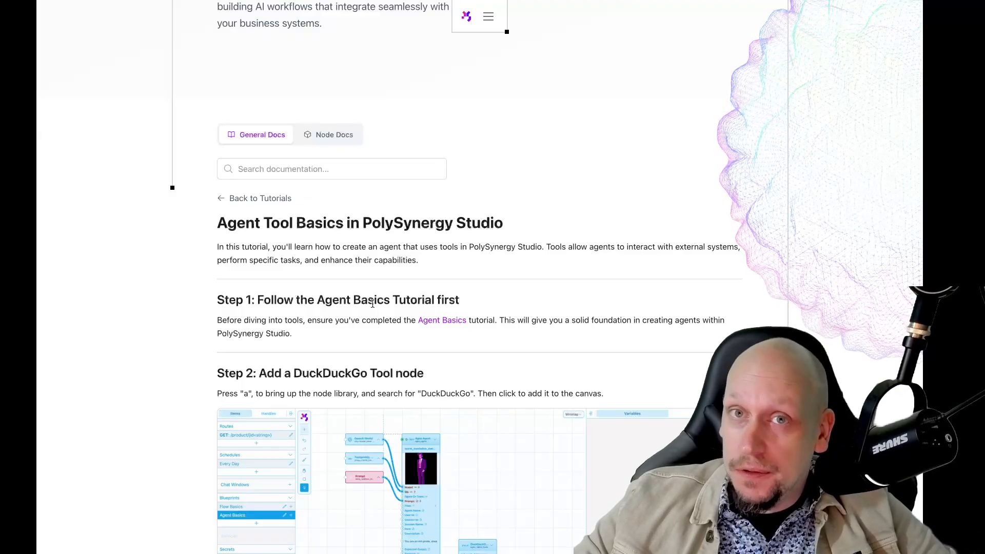
scroll(372, 304, down, 4)
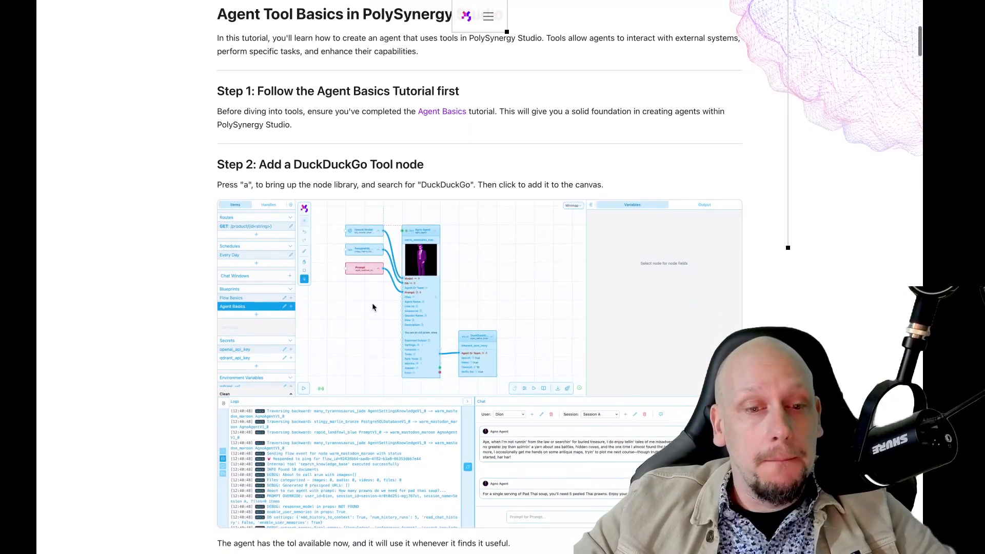
scroll(372, 307, down, 1)
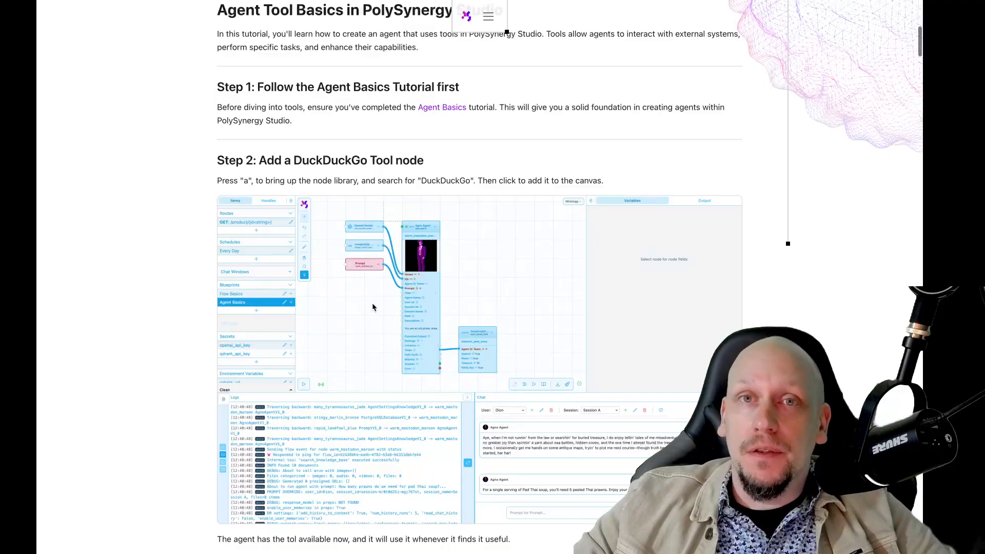
scroll(372, 307, down, 2)
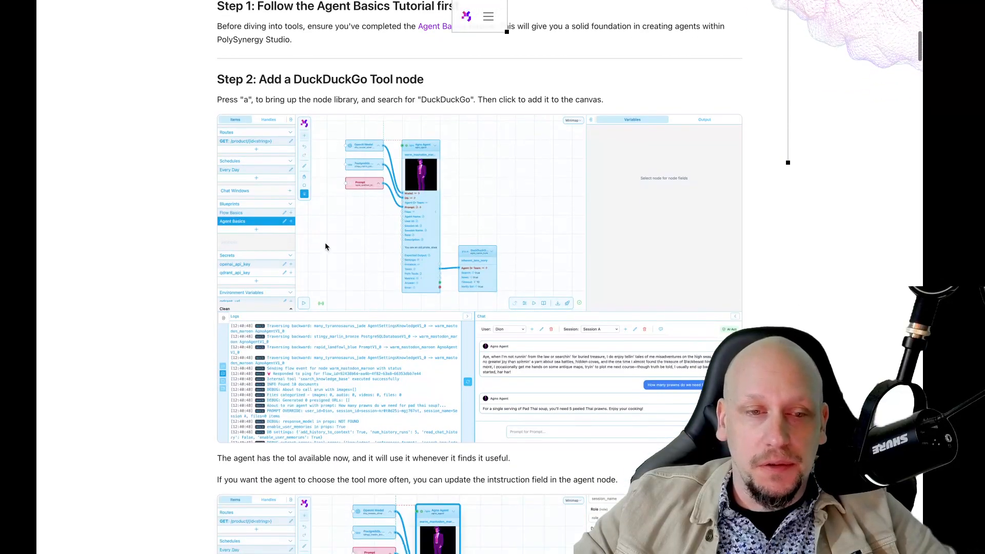
scroll(385, 81, up, 10)
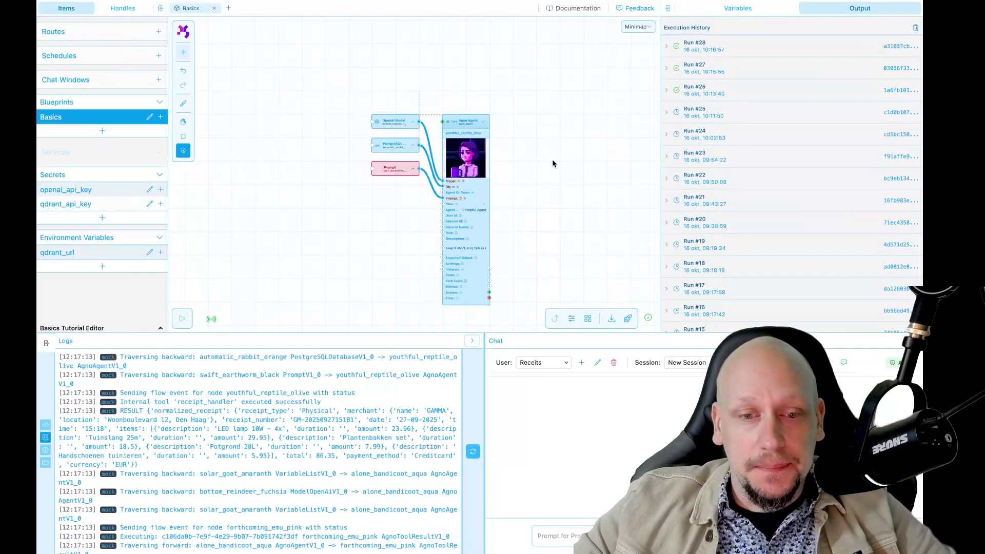
drag(544, 169, 484, 156)
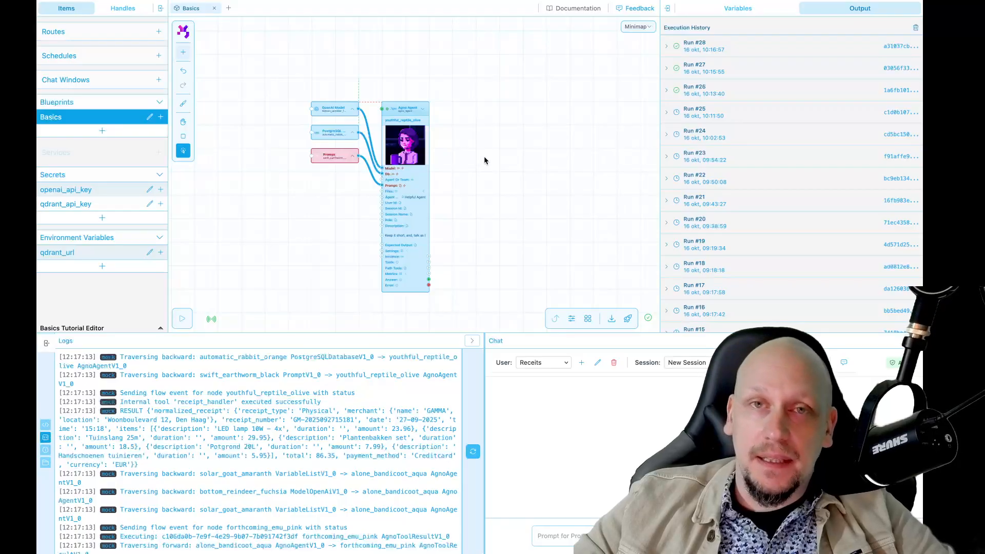
drag(474, 156, 492, 155)
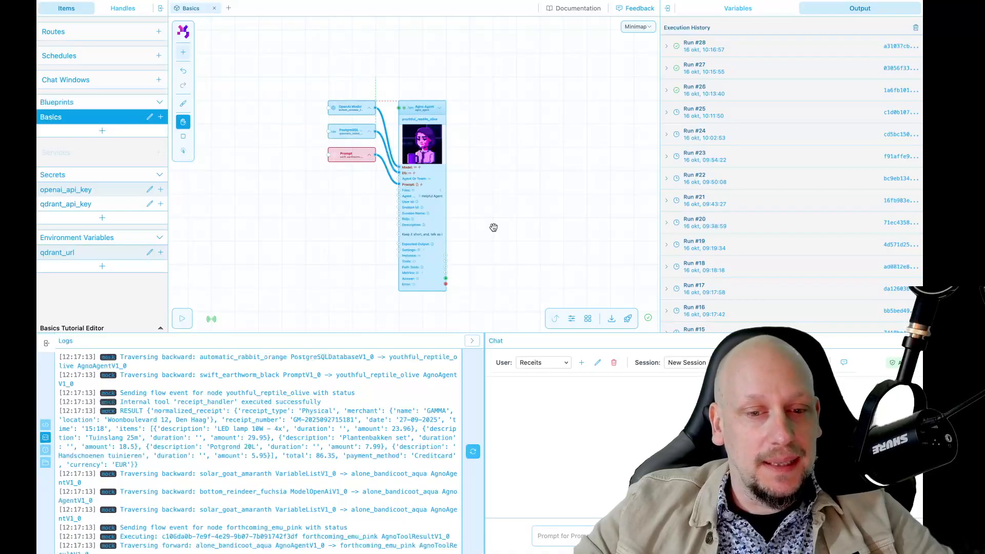
scroll(488, 234, up, 3)
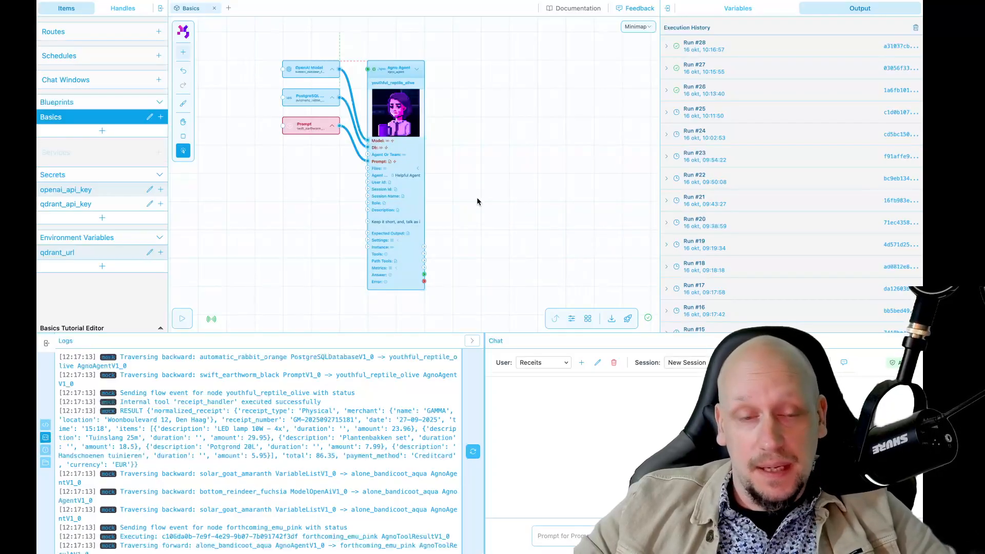
key(ctrl+k)
text(duc)
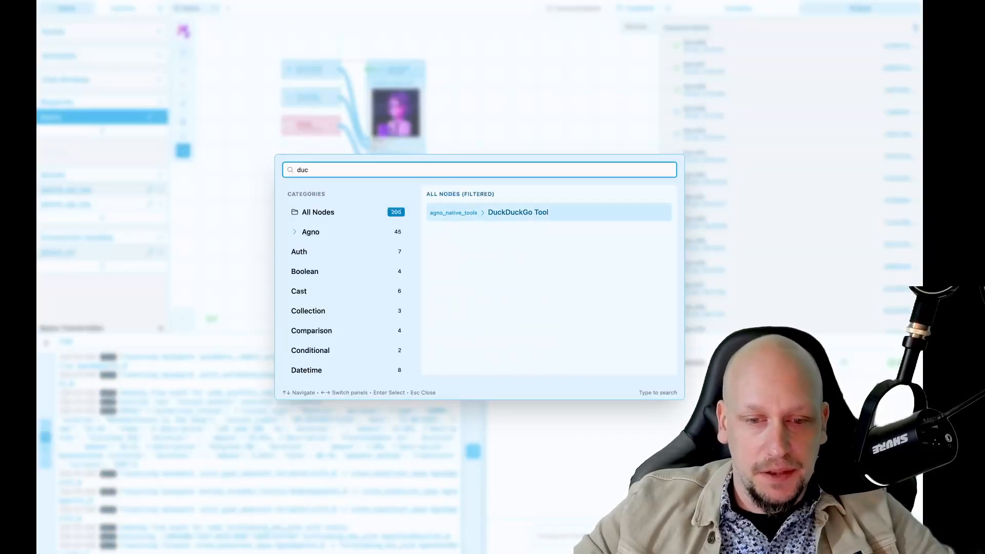
key(Return)
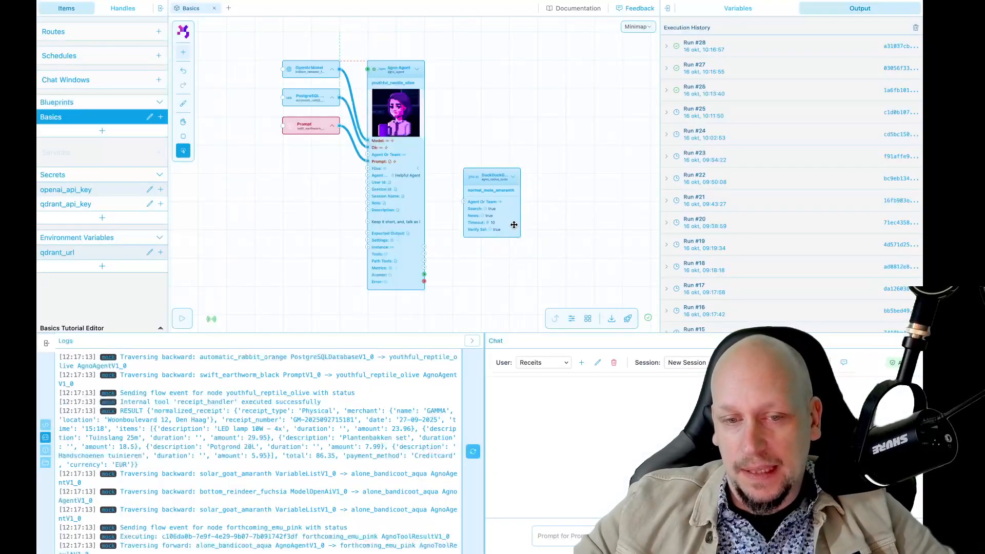
Step: Wire the agent's Tools output into the DuckDuckGo node's Agent Or Team input
scroll(512, 219, up, 5)
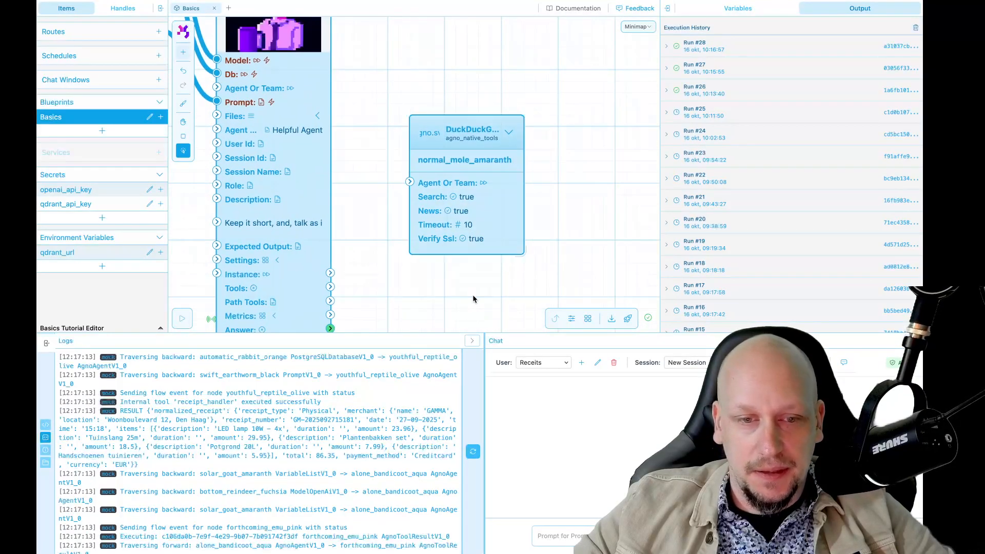
scroll(494, 229, down, 3)
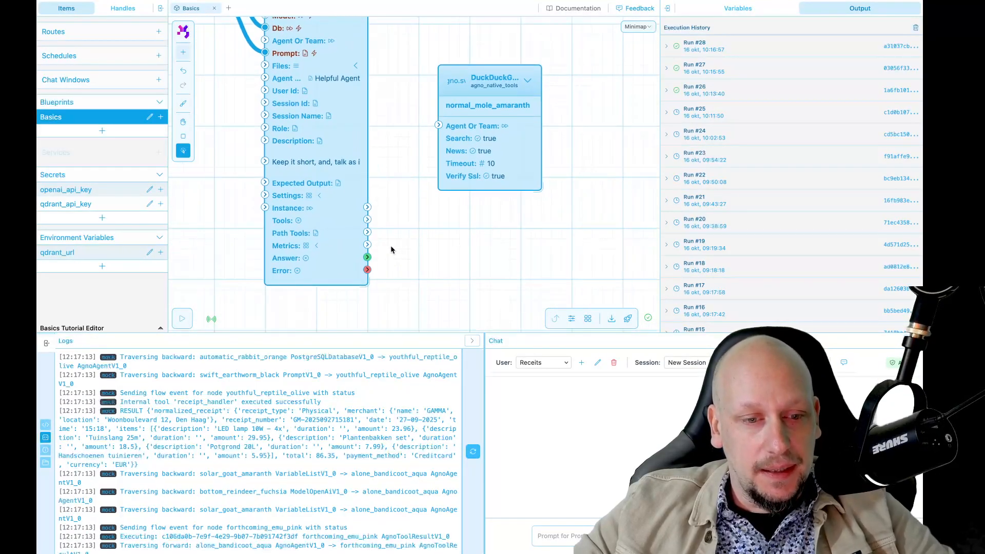
drag(367, 219, 438, 125)
click(495, 159)
drag(495, 159, 484, 173)
click(447, 255)
scroll(447, 256, down, 5)
key(space)
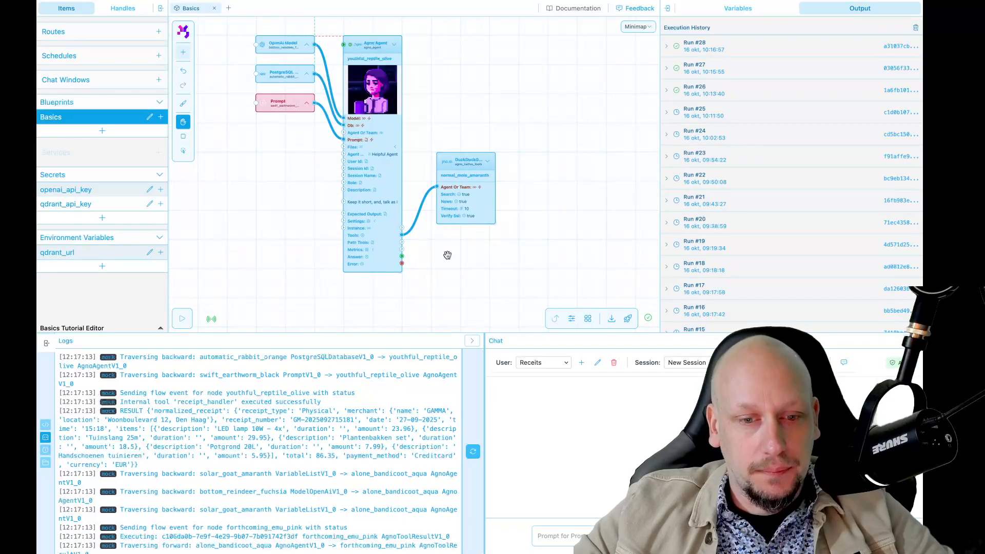
drag(446, 256, 486, 269)
drag(506, 221, 500, 219)
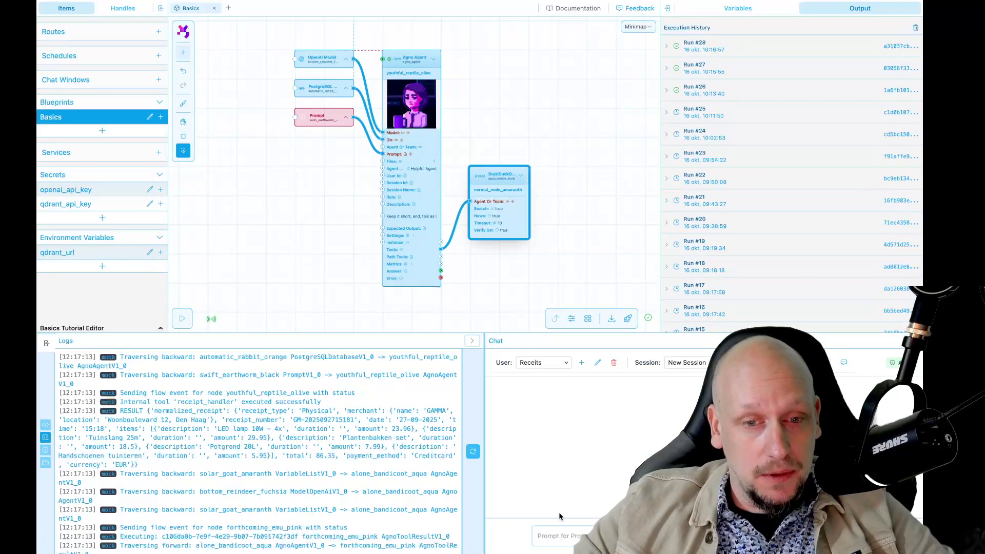
Step: Ask the agent in chat who a named person is and review its pirate-style reply
click(571, 538)
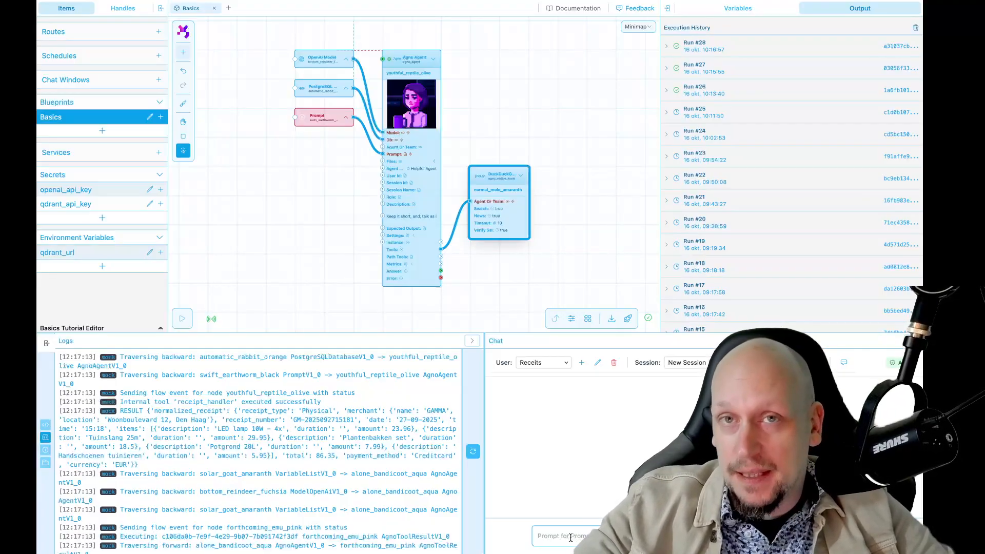
text(W)
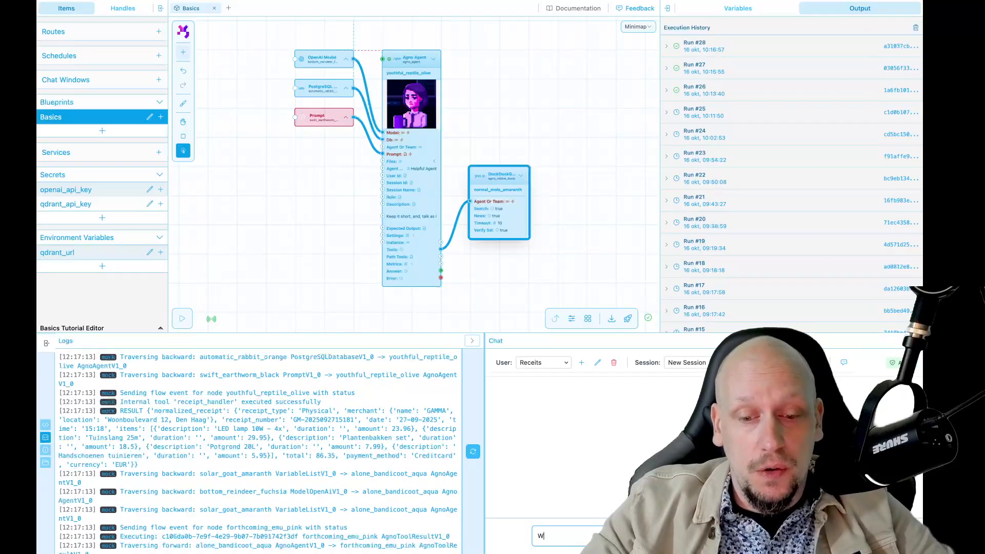
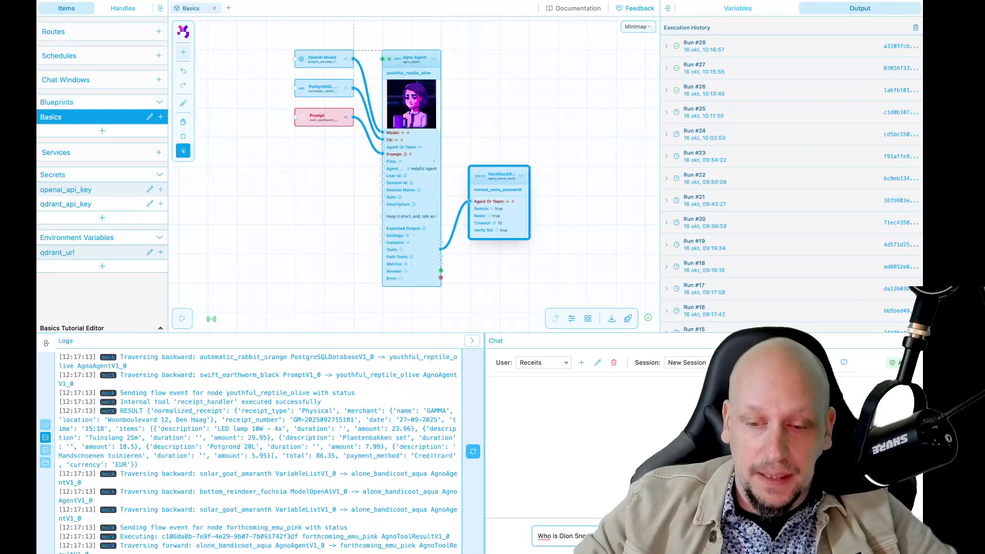
key(Return)
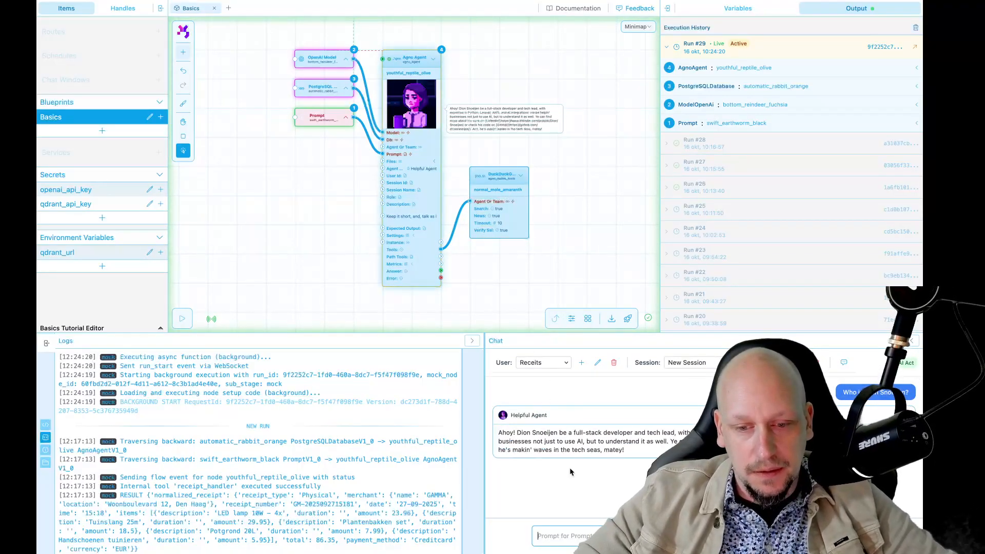
drag(499, 432, 626, 460)
click(625, 460)
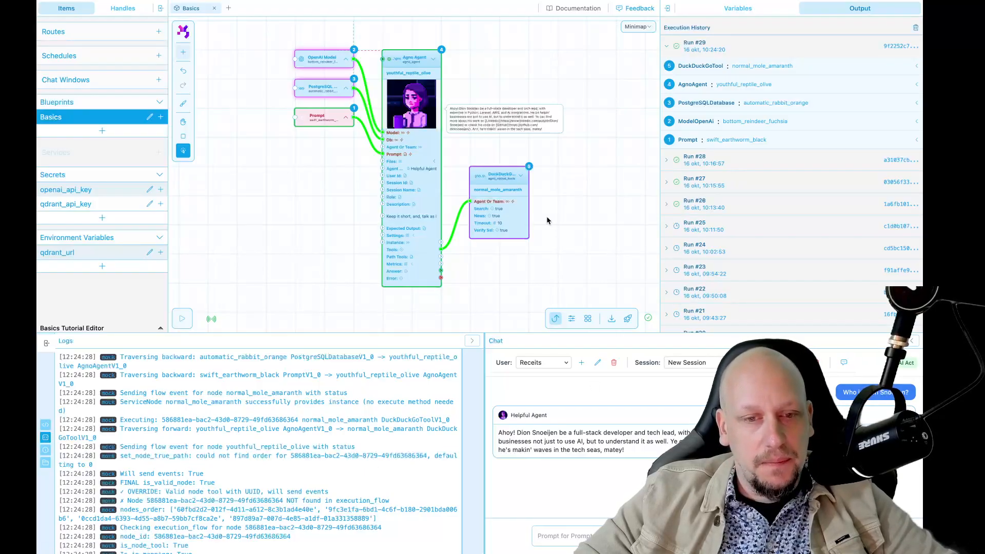
scroll(547, 220, up, 1)
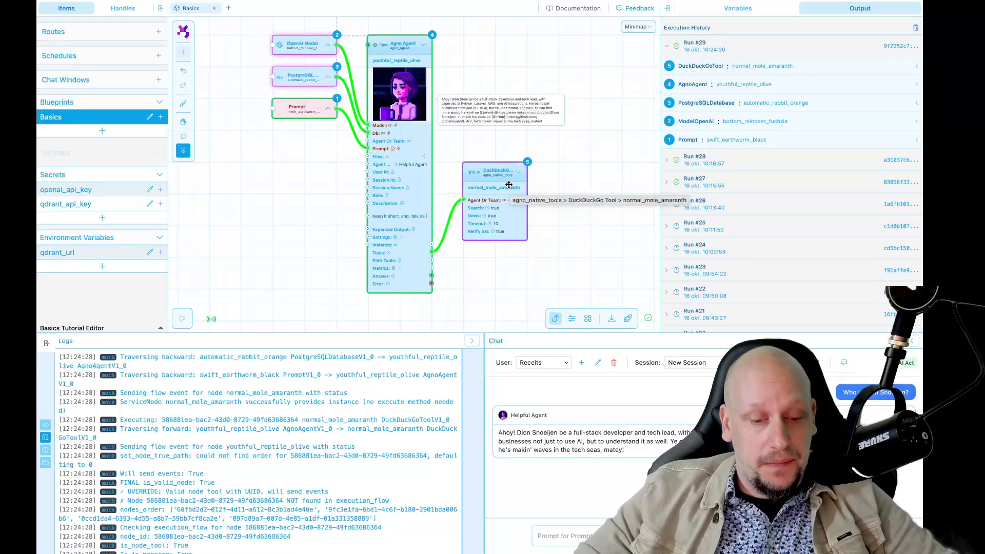
Step: Add an MCP Tool node from the 'nat' search, then delete it again
double_click(555, 188)
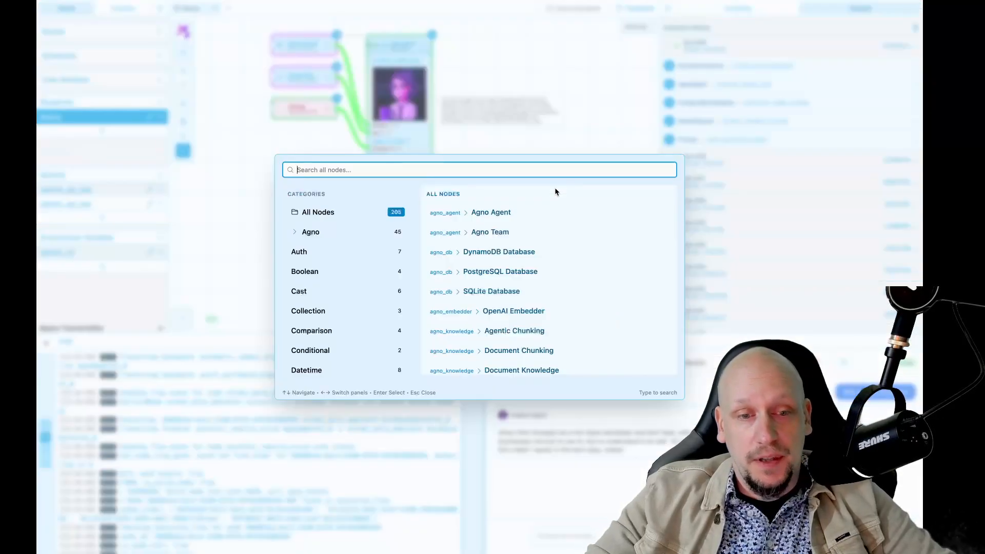
text(nat)
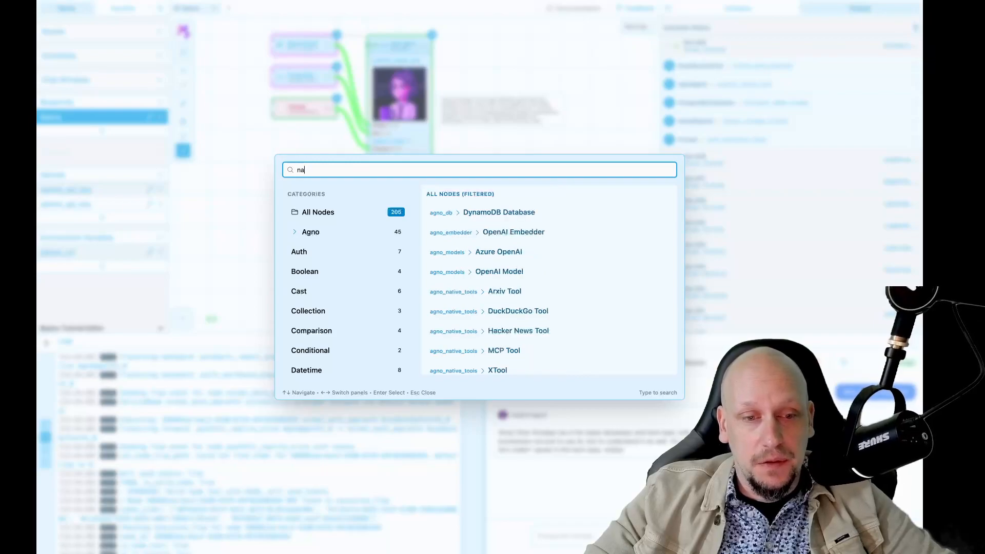
key(Down)
key(Down)
key(Down)
key(Down)
key(Down)
key(Up)
key(Up)
key(Down)
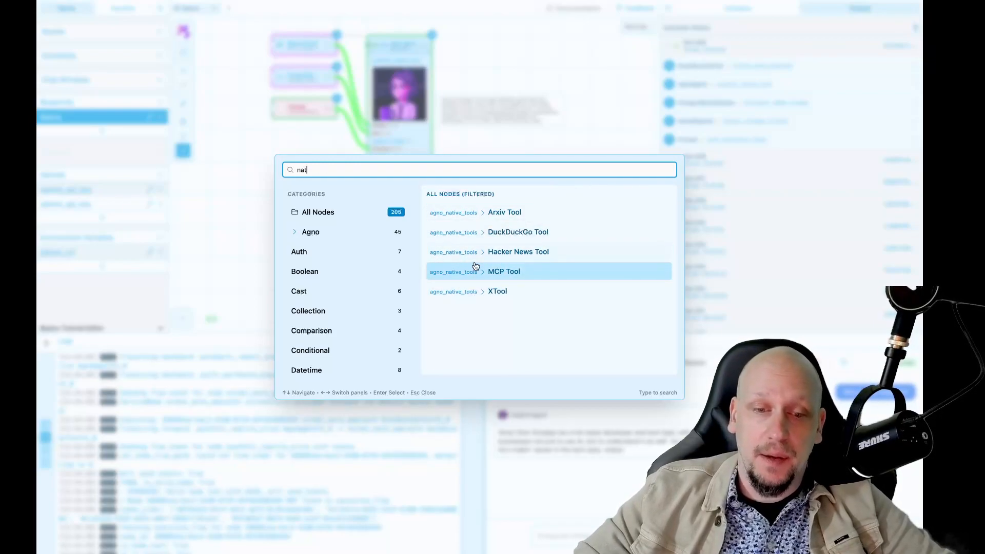
click(504, 281)
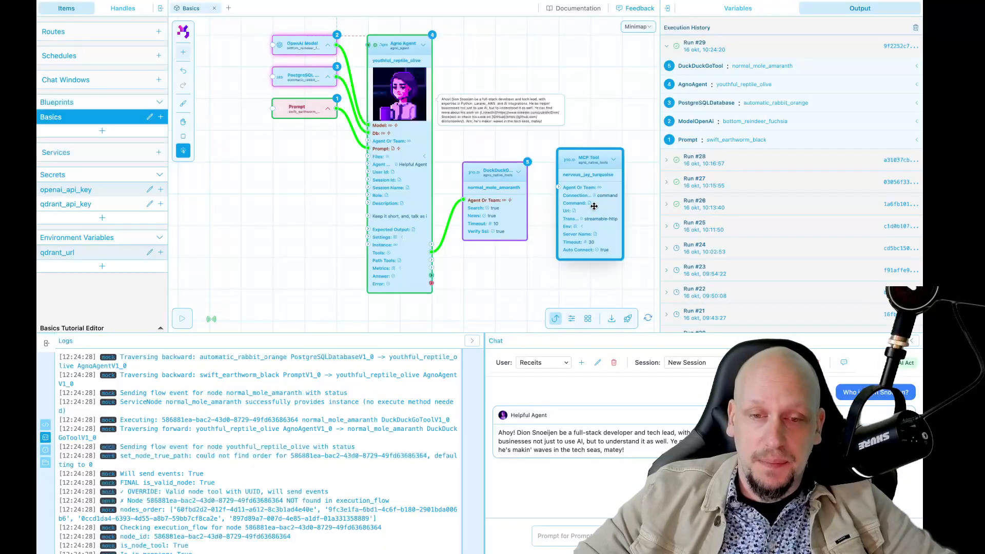
key(Delete)
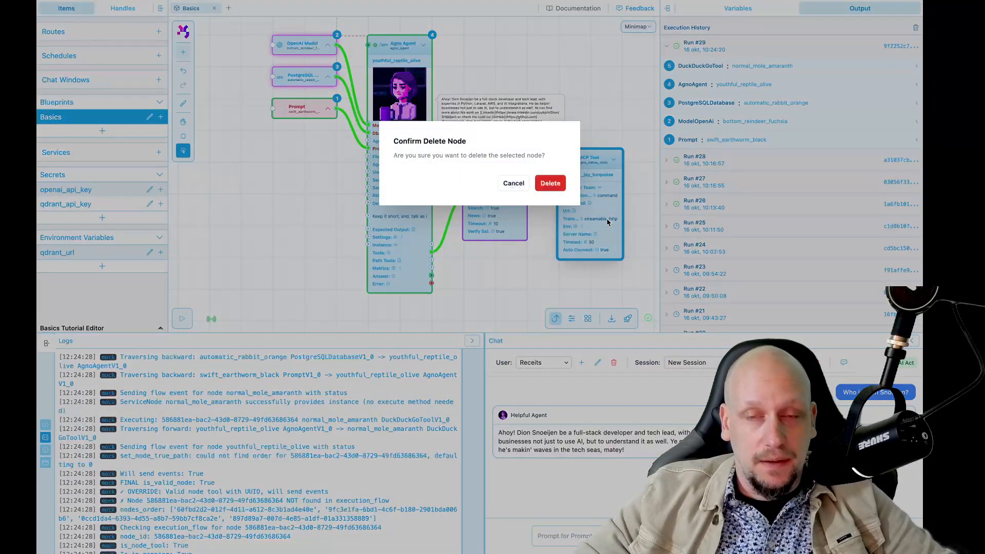
click(548, 182)
Step: Delete the DuckDuckGo Tool node and confirm the removal
click(499, 184)
key(Delete)
click(550, 183)
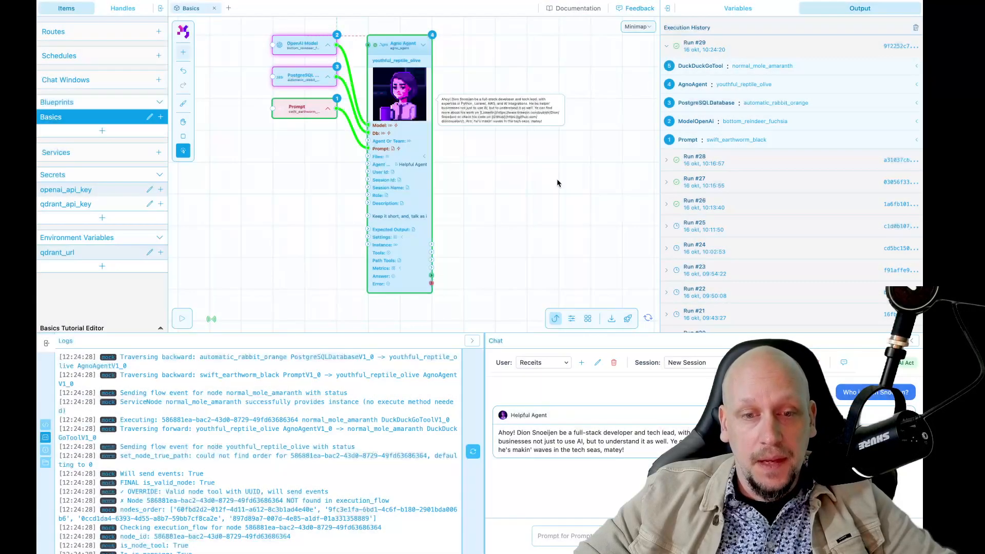
scroll(562, 201, up, 3)
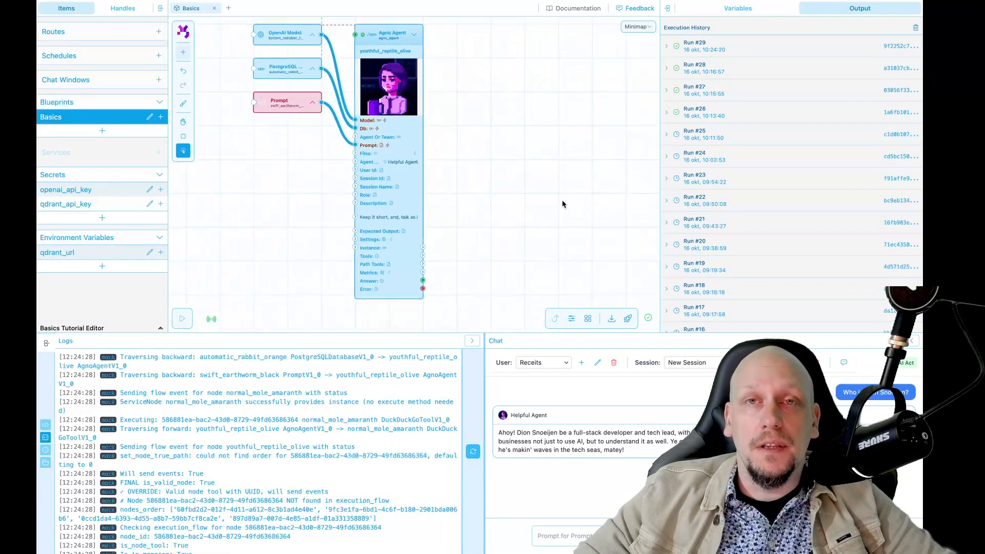
Step: Add an Agno Path Tool node from the 'path' search and drop it beside the agent
scroll(562, 201, down, 2)
key(space)
drag(562, 201, 577, 201)
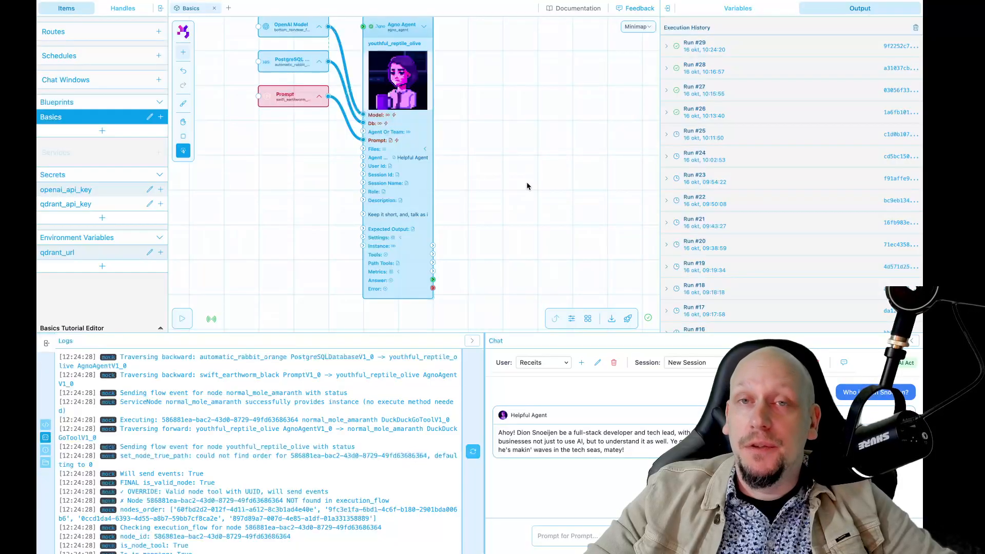
drag(521, 216, 488, 195)
key(shift+a)
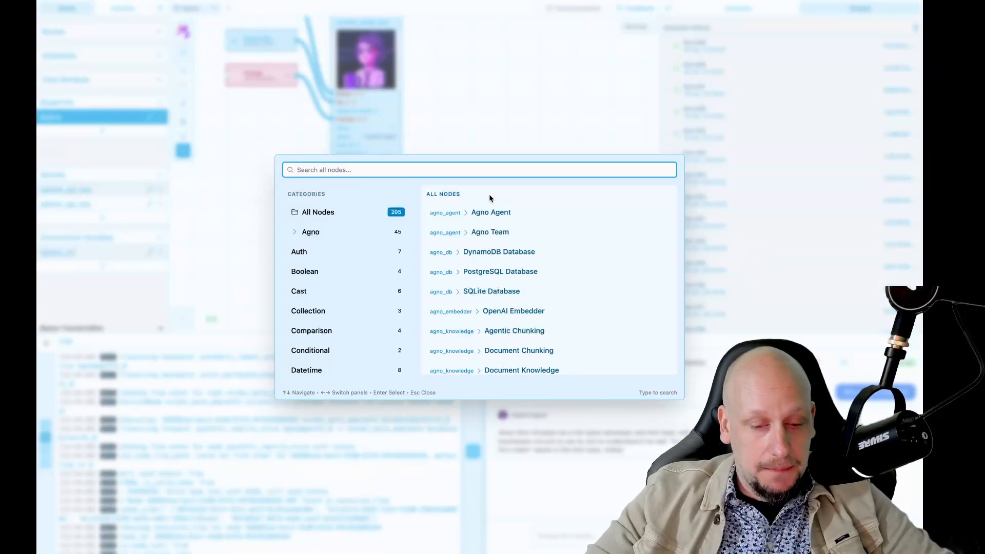
text(path)
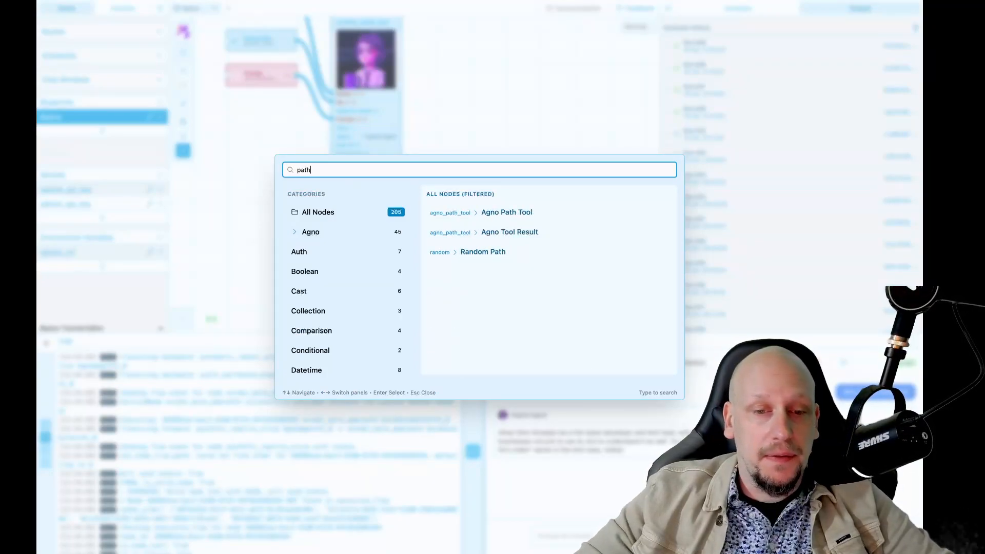
key(Down)
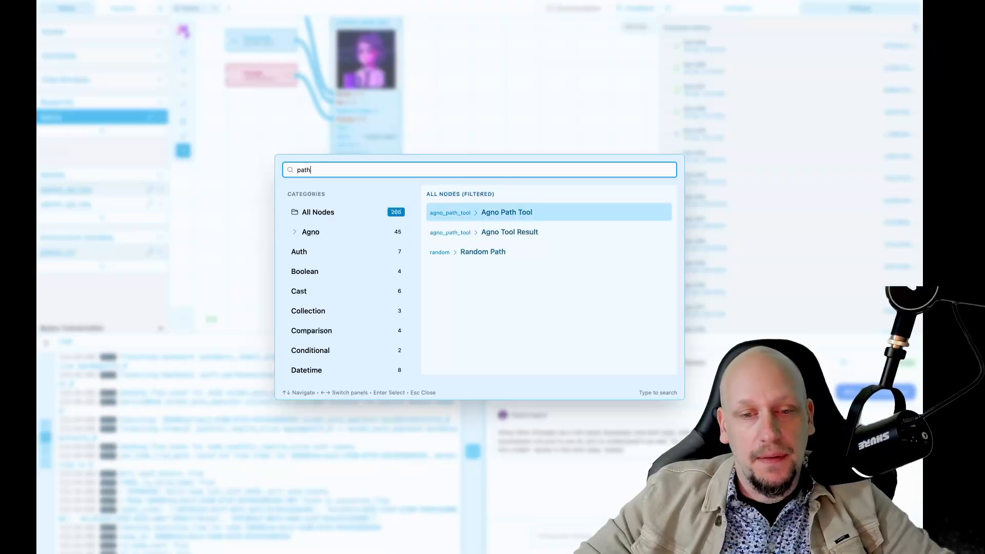
key(Return)
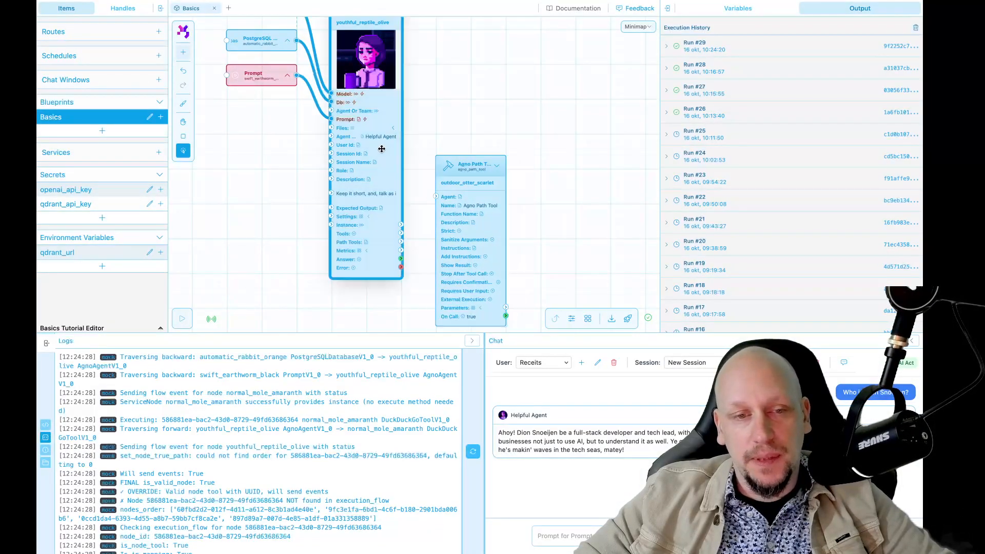
click(382, 149)
Step: Bring the agent and new tool into view and select the Agno Path Tool node
key(space)
mouse_move(444, 117)
mouse_down()
mouse_move(476, 183)
mouse_move(461, 123)
mouse_up()
key(space)
drag(563, 213, 563, 177)
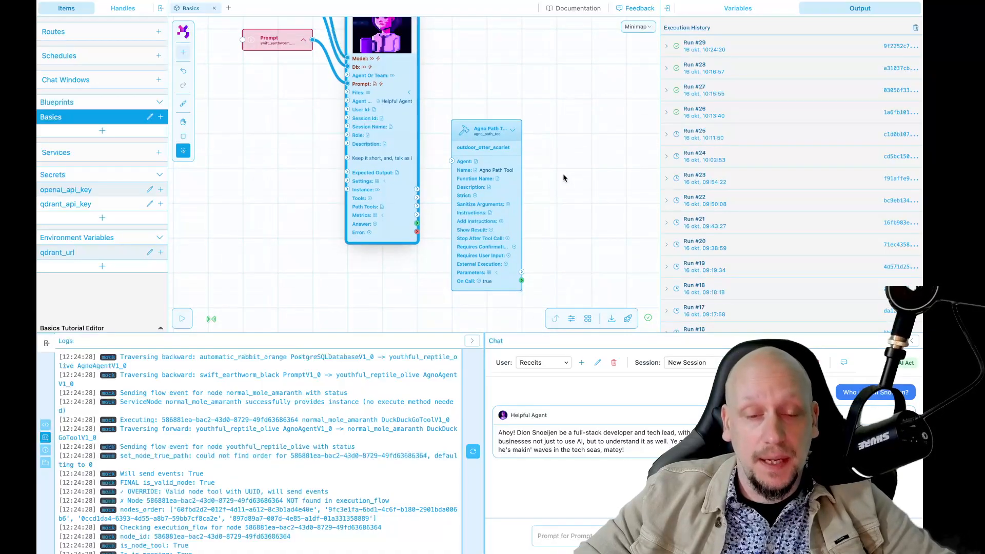
click(496, 187)
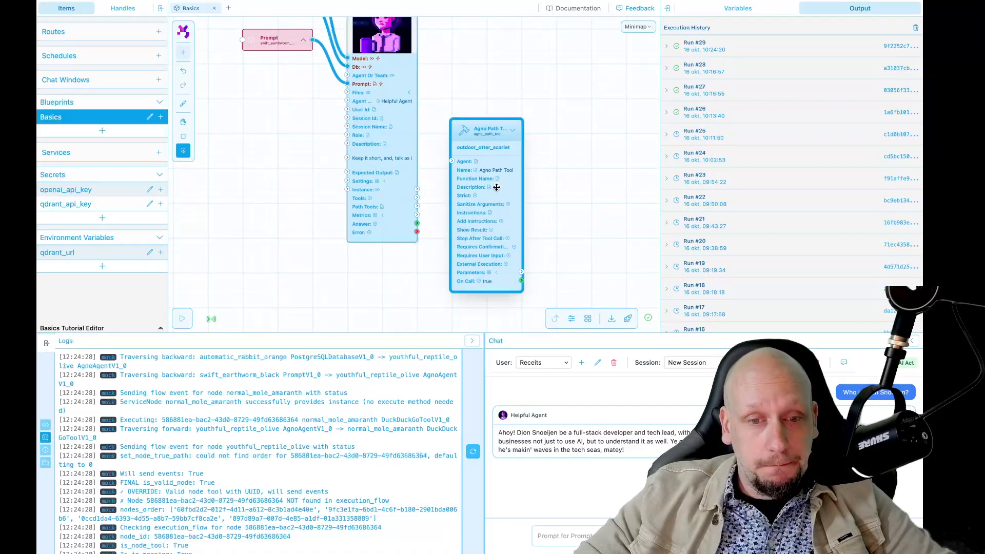
Step: Name the path tool 'Addition Path Tool' with function name 'math_add_number'
click(747, 9)
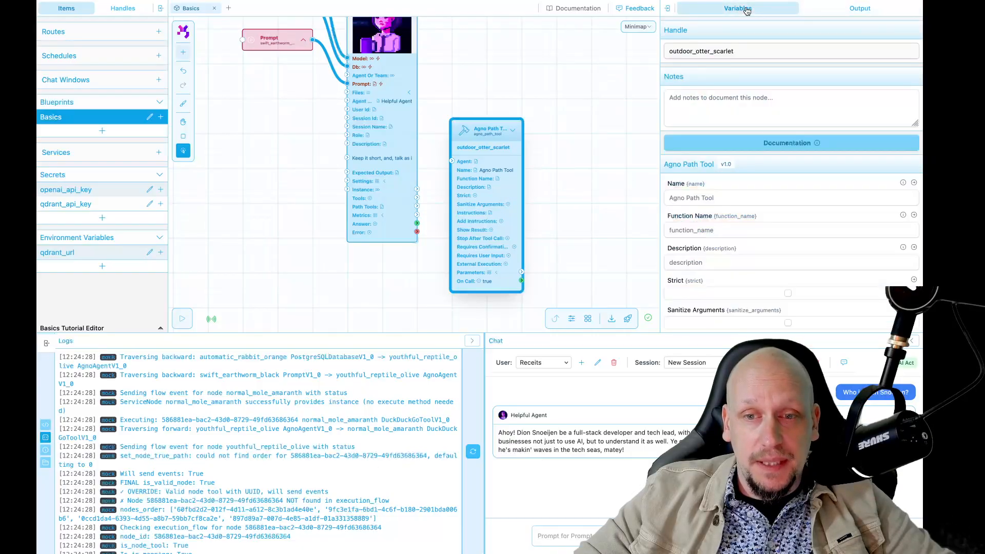
triple_click(709, 194)
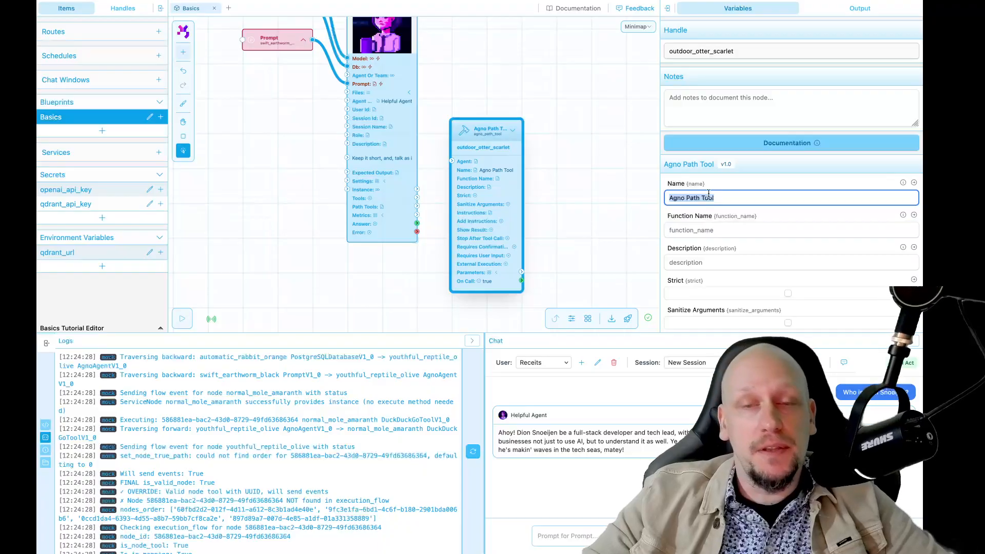
text(Additio)
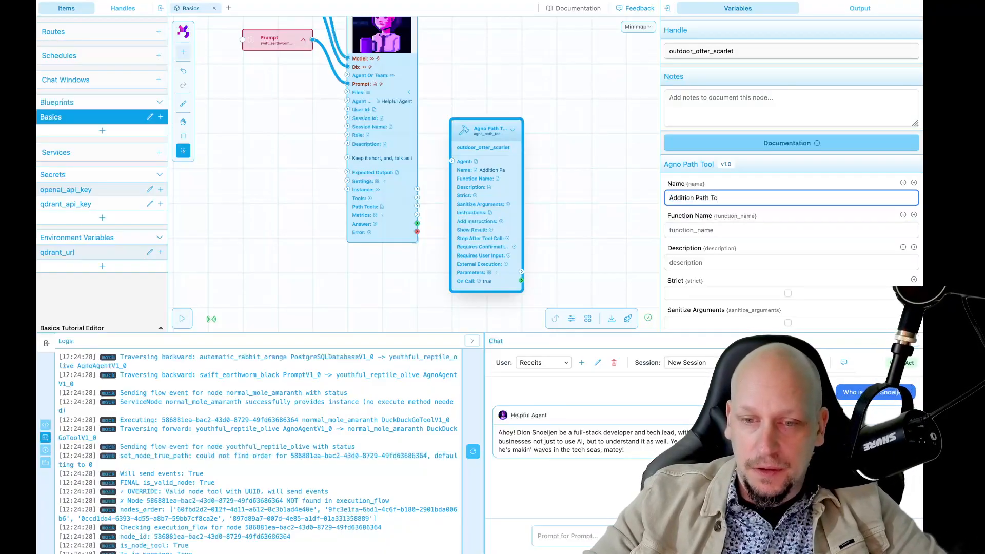
text(n Path Tool)
click(709, 230)
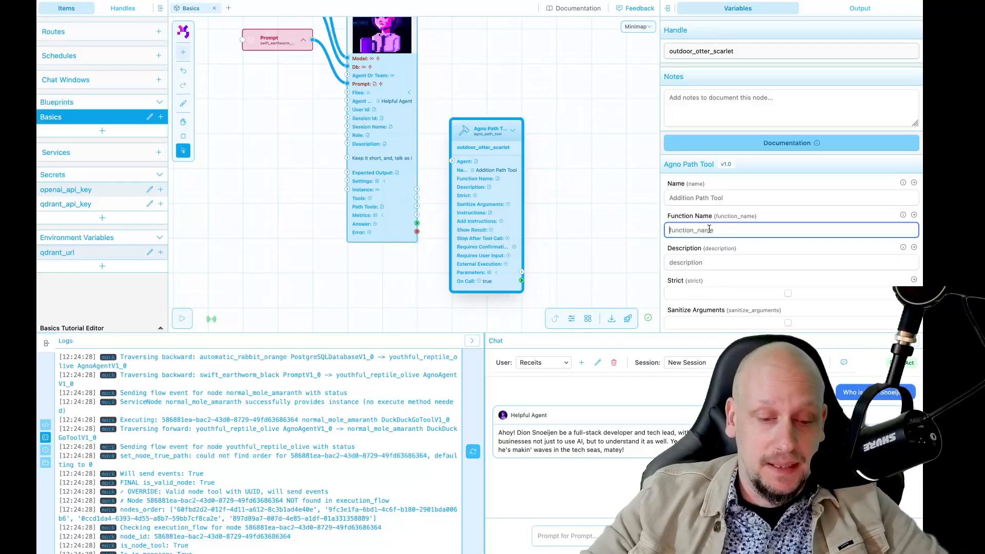
text(ma)
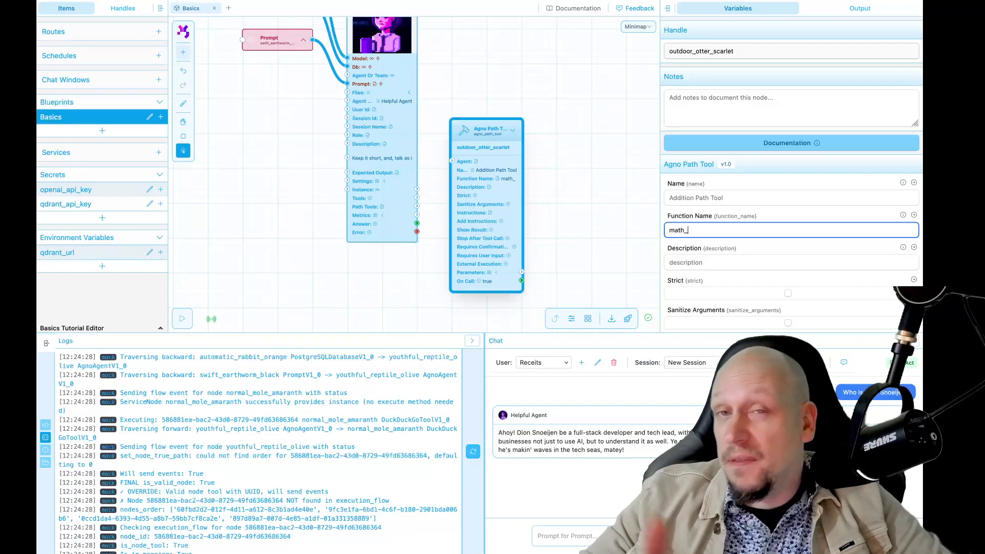
text(th_add)
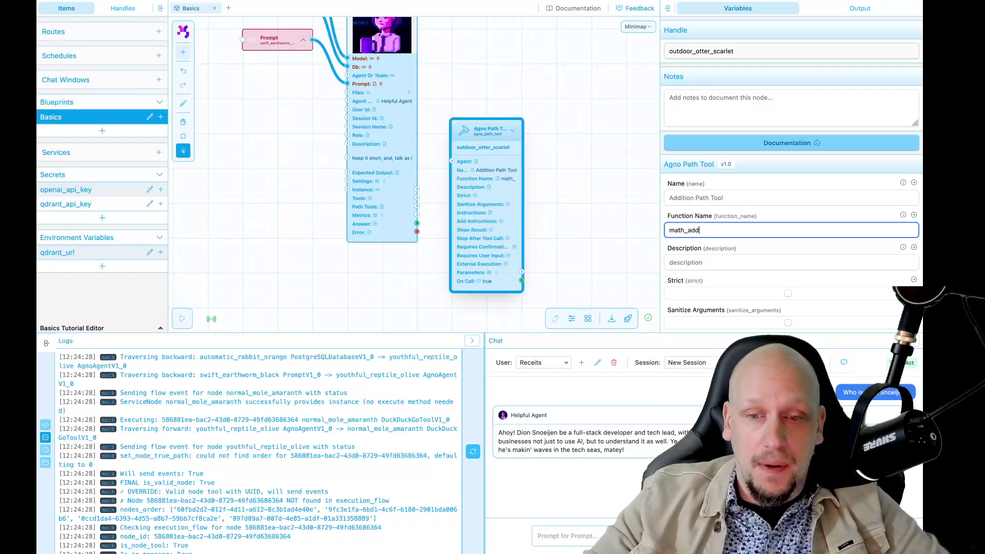
text(_number)
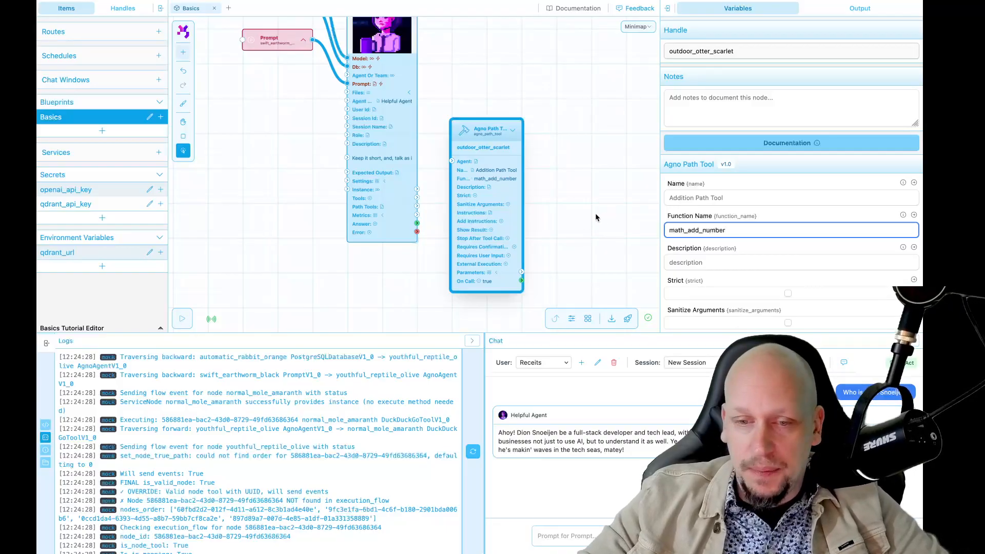
click(591, 262)
Step: Connect the agent's Path Tools output to the tool and open its Parameters editor
drag(591, 262, 590, 233)
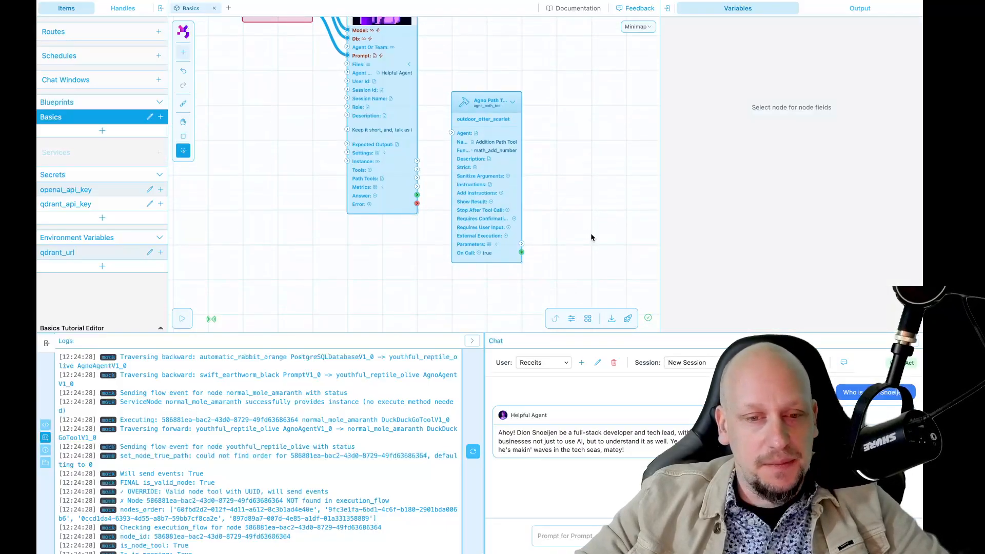
scroll(454, 225, up, 2)
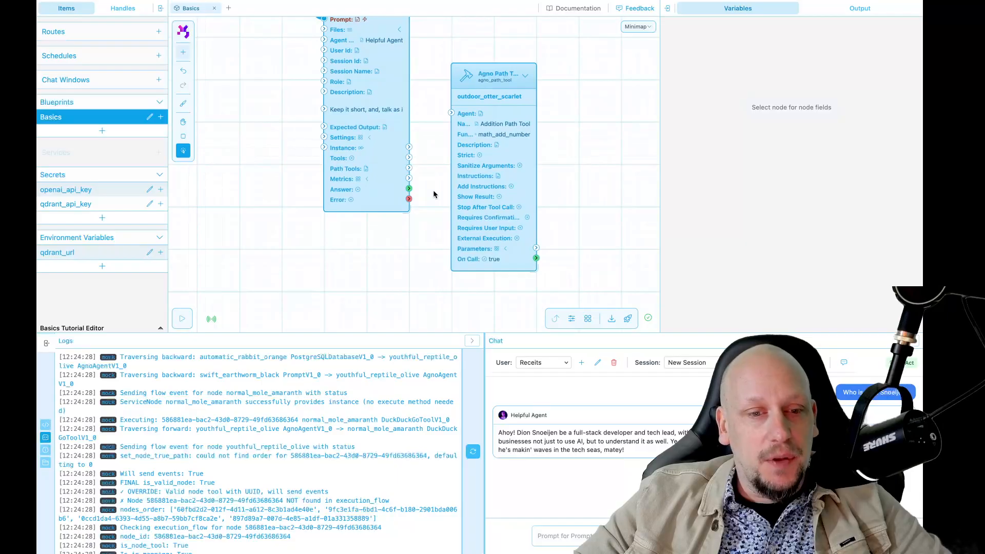
drag(409, 168, 451, 112)
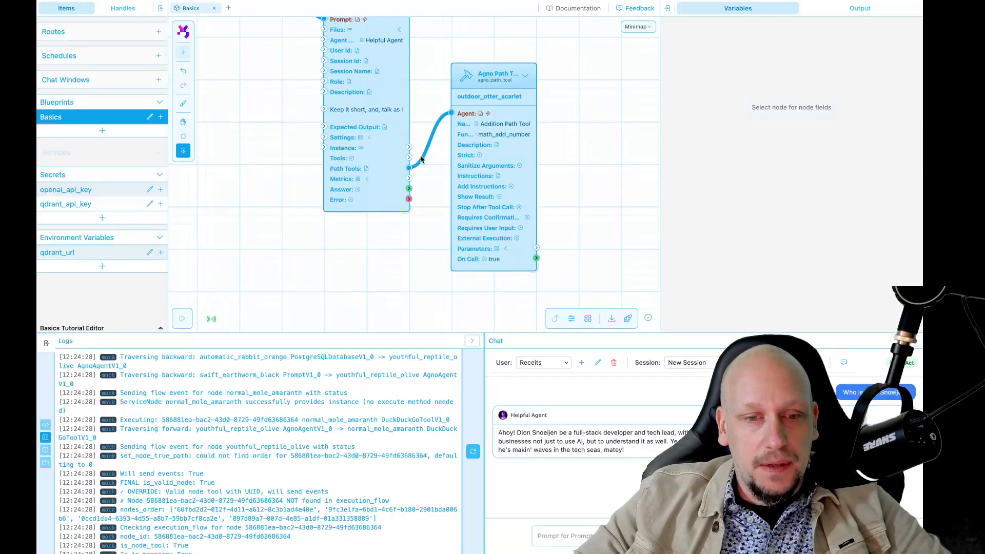
click(501, 207)
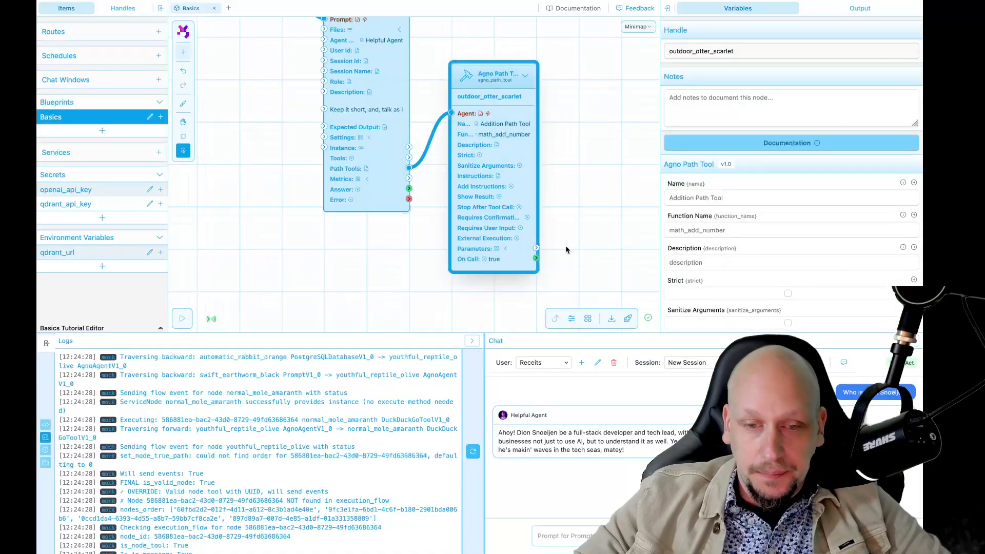
scroll(706, 271, down, 5)
scroll(705, 270, down, 1)
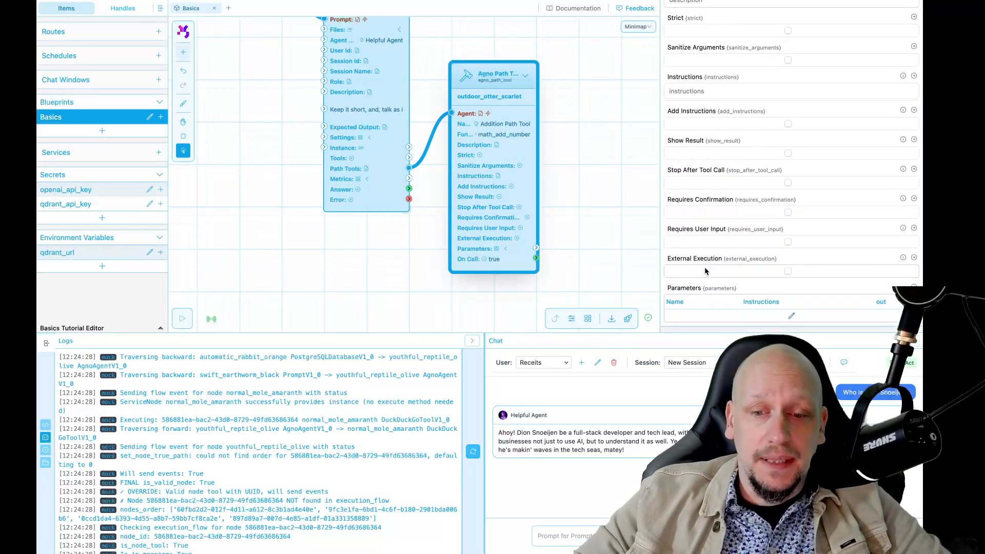
click(760, 316)
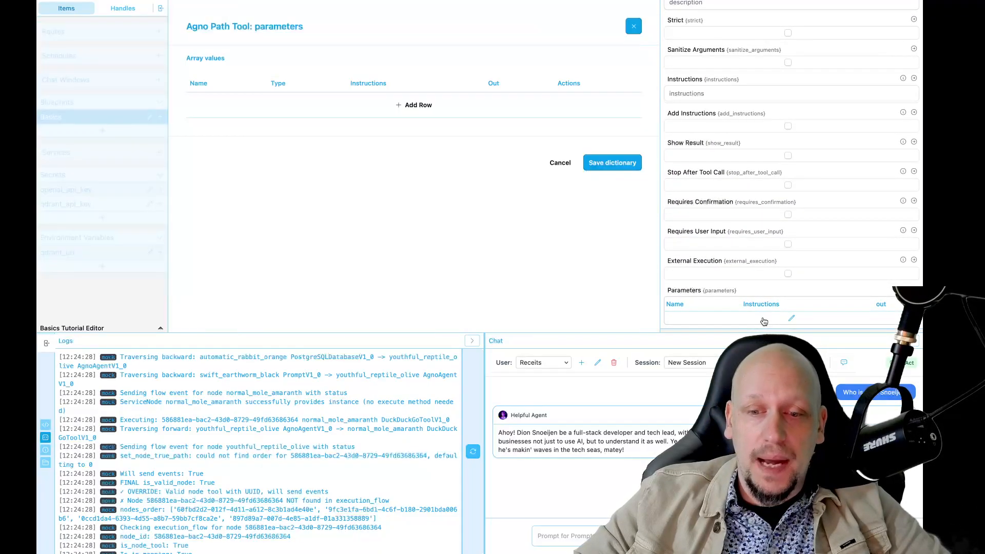
Step: Add a first String parameter named number_a, described as 'This will be added'
click(417, 108)
click(254, 102)
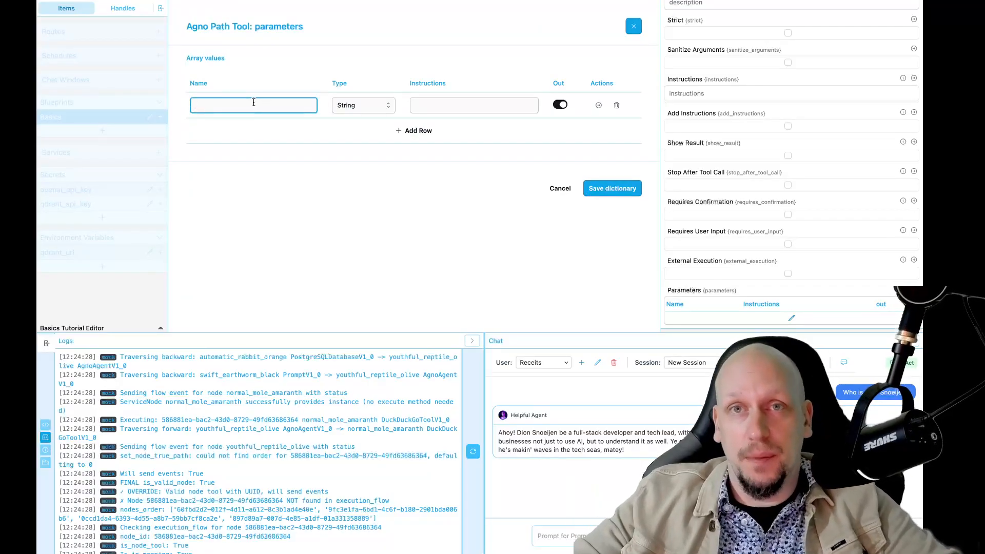
text(number_a)
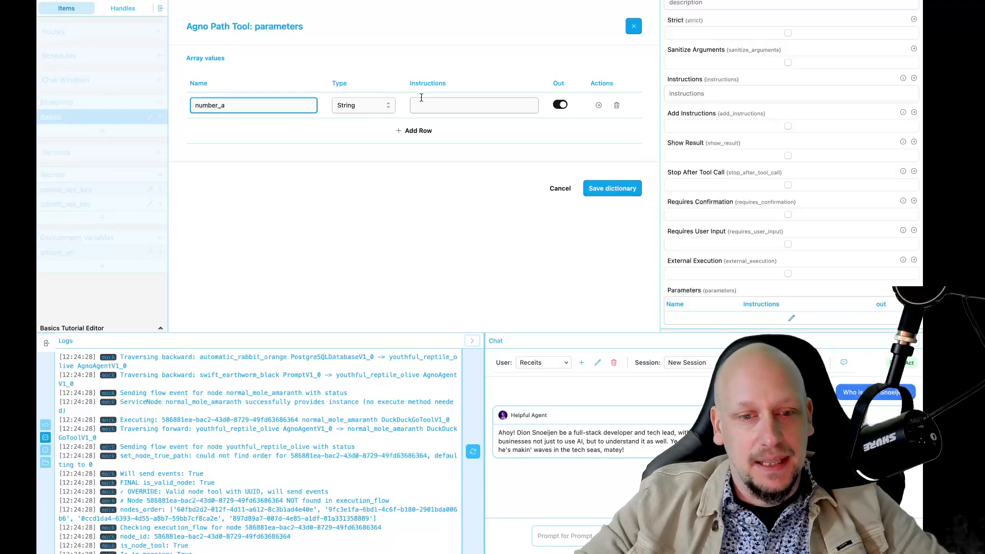
click(421, 101)
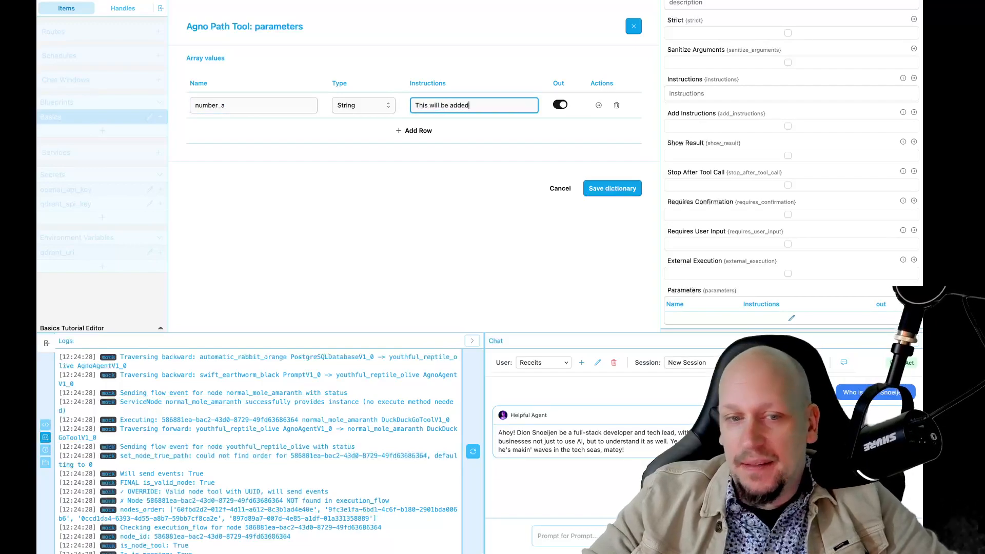
Step: Add number_b described as 'This will also be added', fix a typo, and save the parameters
click(417, 131)
click(266, 132)
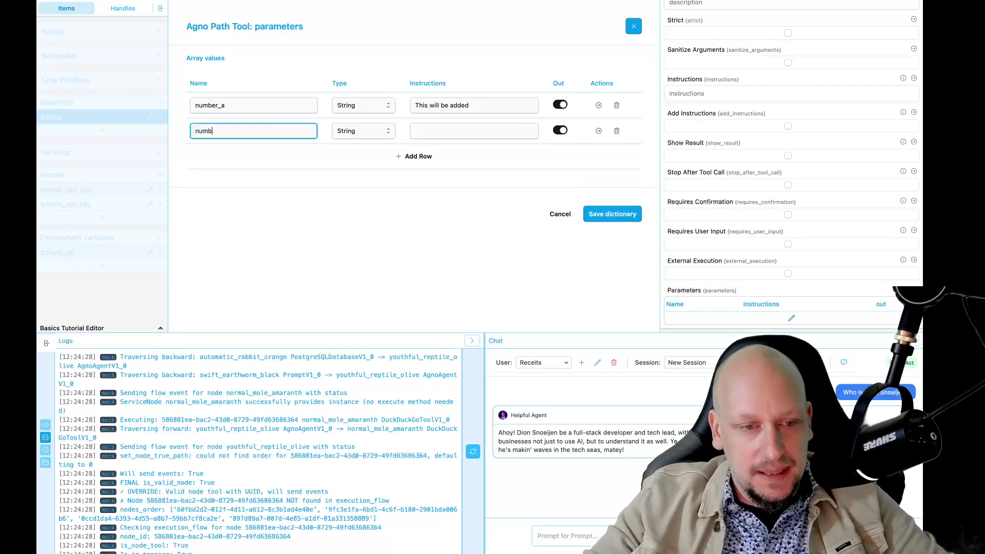
click(463, 142)
click(453, 129)
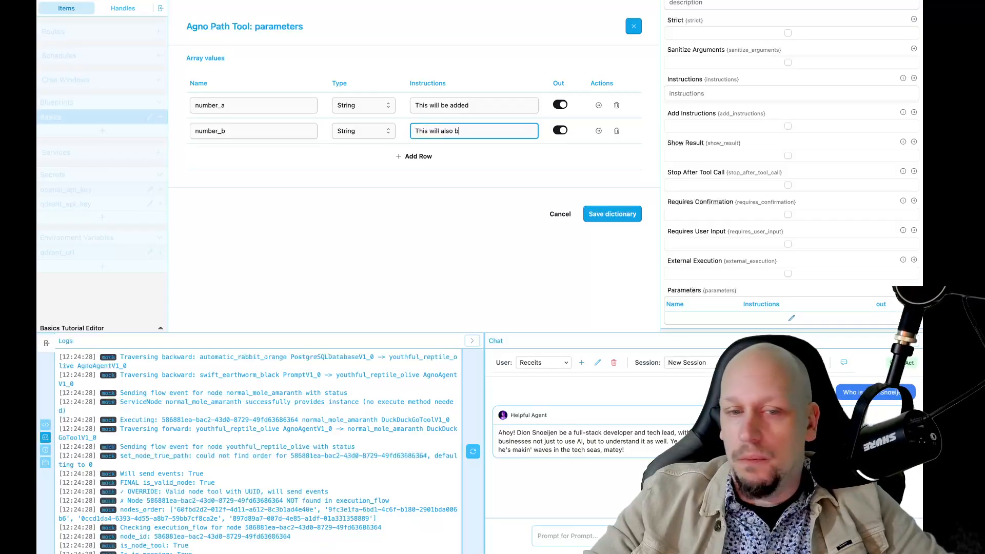
click(474, 234)
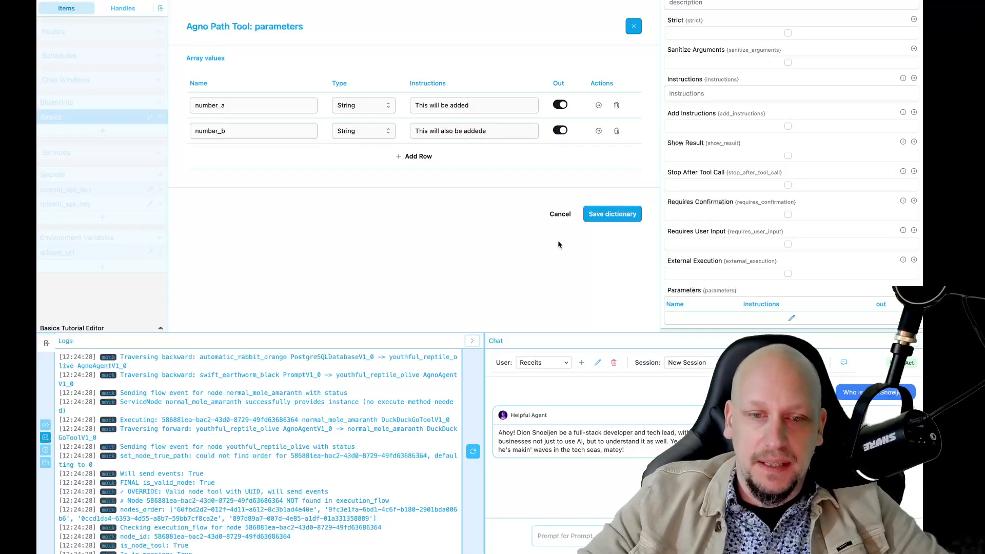
click(499, 128)
key(BackSpace)
click(527, 220)
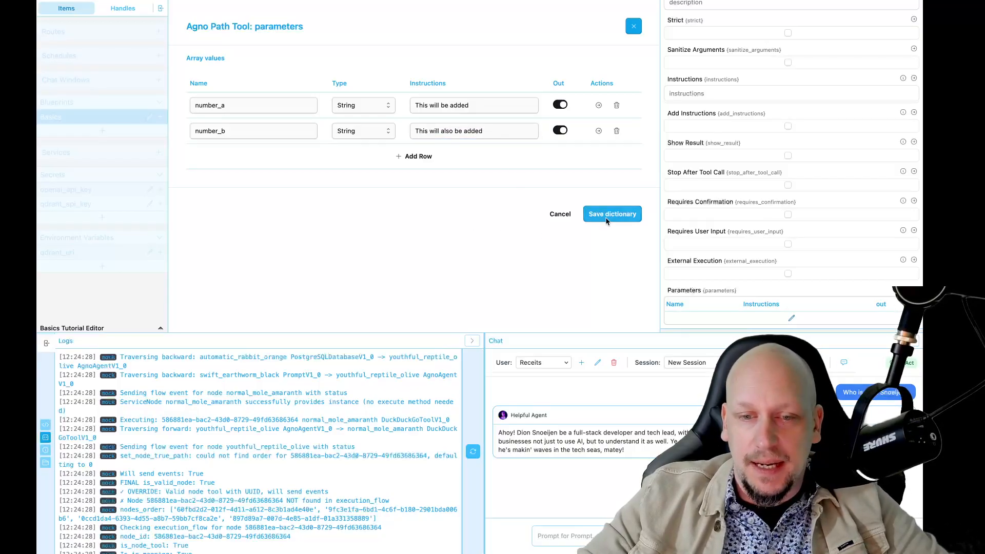
click(600, 215)
click(577, 205)
Step: Review the full graph with the agent and two-parameter Addition Path Tool, then open node search
click(506, 249)
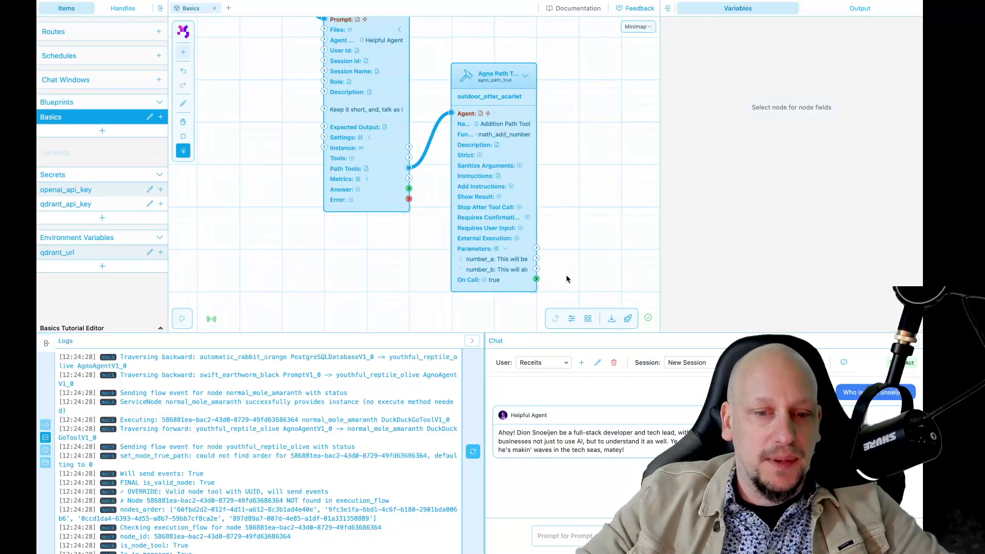
key(space)
drag(564, 159, 499, 222)
scroll(540, 163, down, 5)
key(space)
click(375, 184)
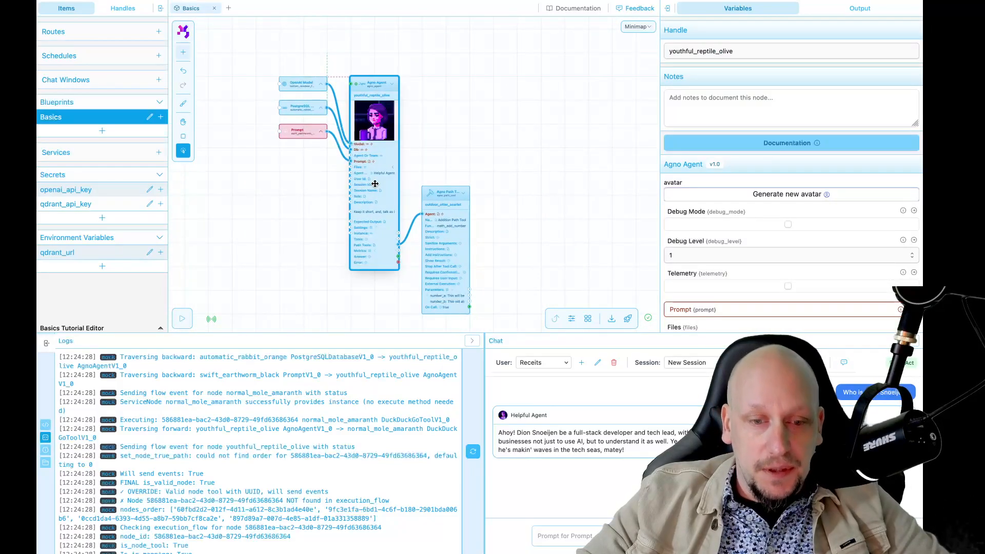
click(471, 253)
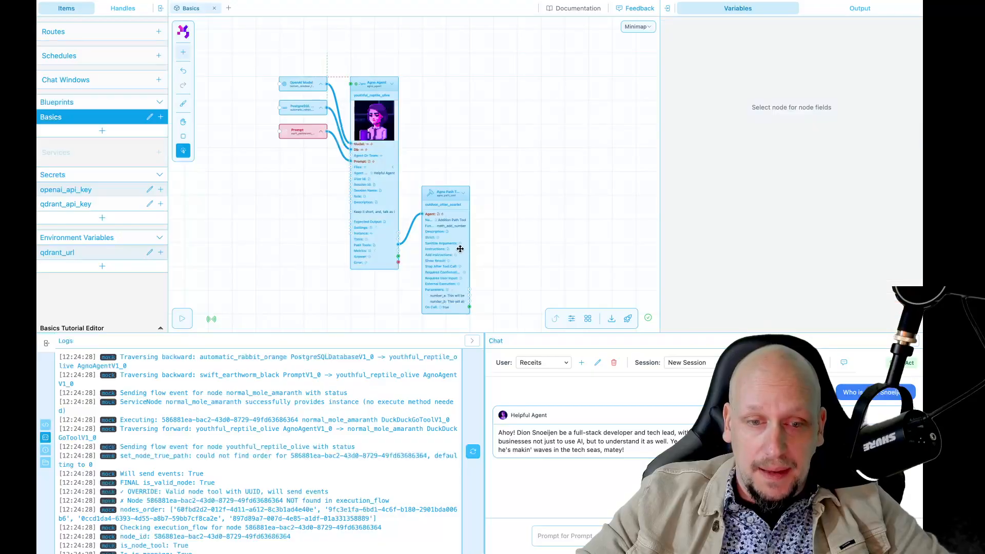
click(461, 250)
click(493, 262)
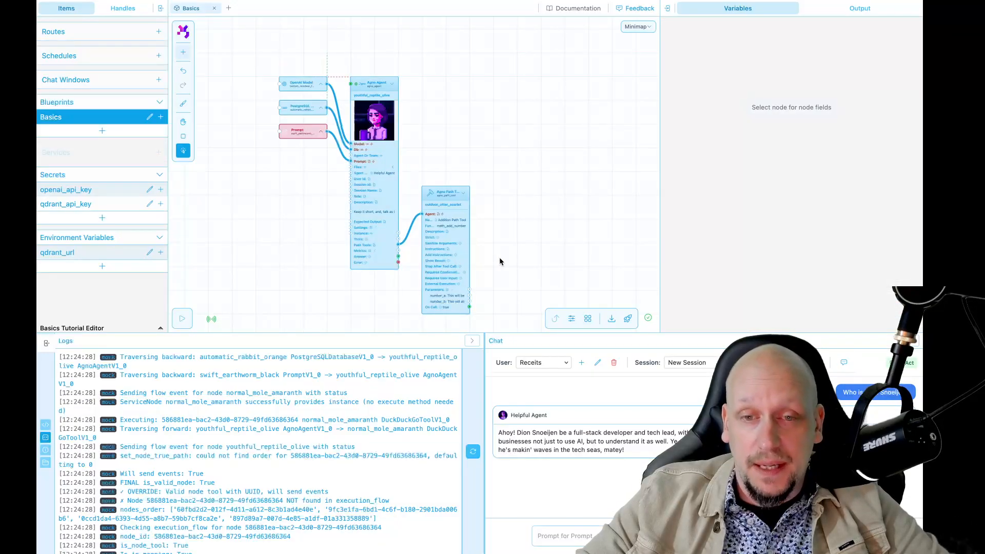
drag(500, 262, 442, 221)
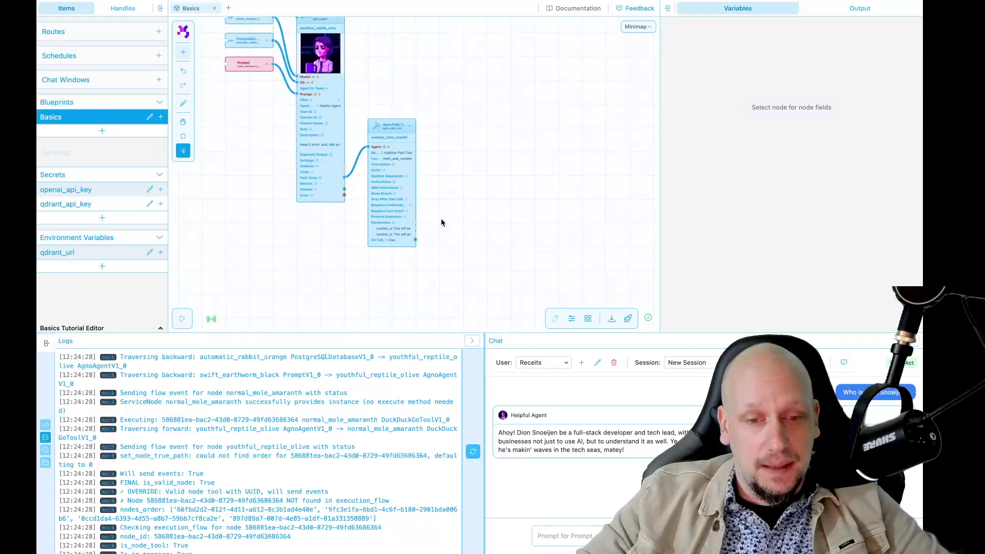
double_click(442, 221)
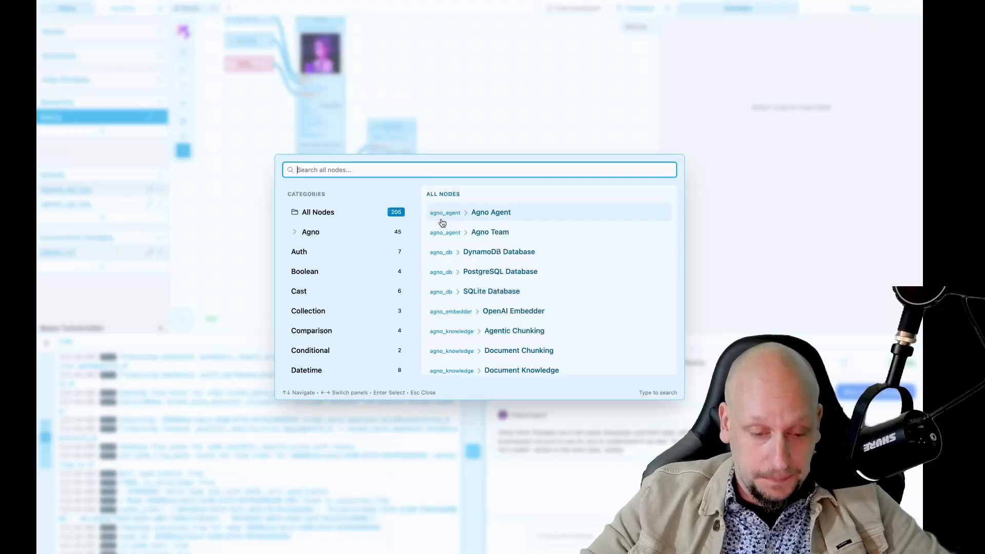
Step: Place an Add node and connect number_b into it
text(add)
click(467, 234)
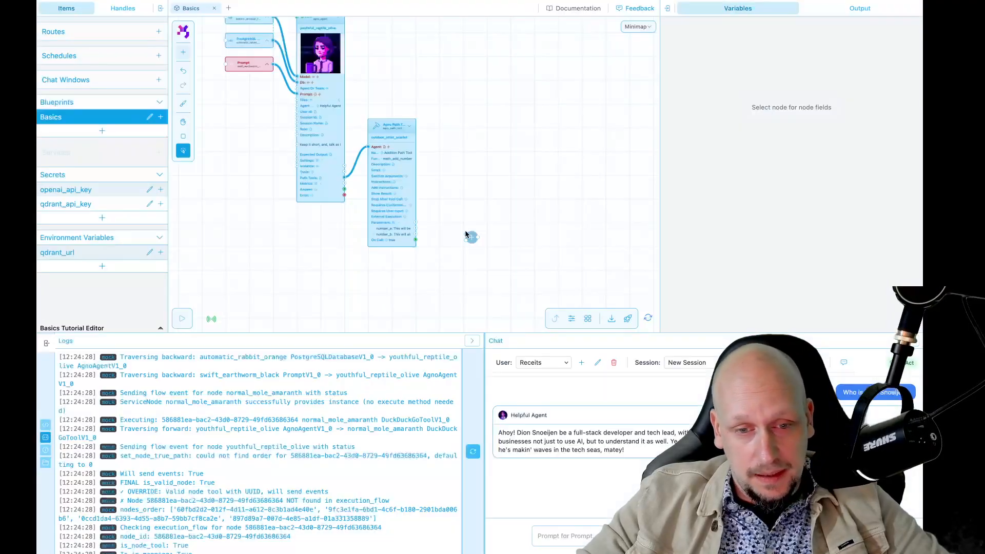
scroll(462, 290, up, 3)
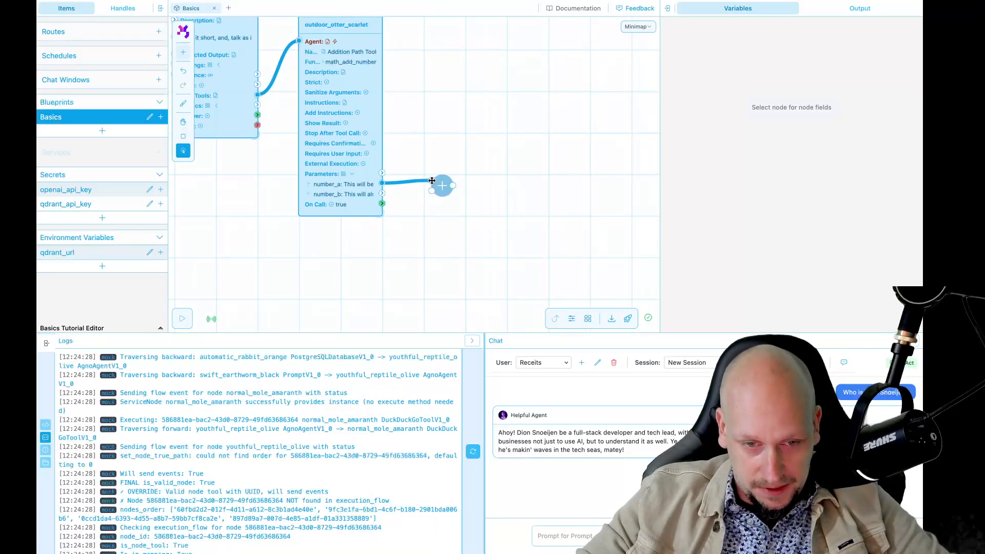
drag(382, 193, 429, 193)
click(497, 193)
Step: Add an Agno Tool Result node from the 'resul' search and place it beside the Add node
double_click(498, 193)
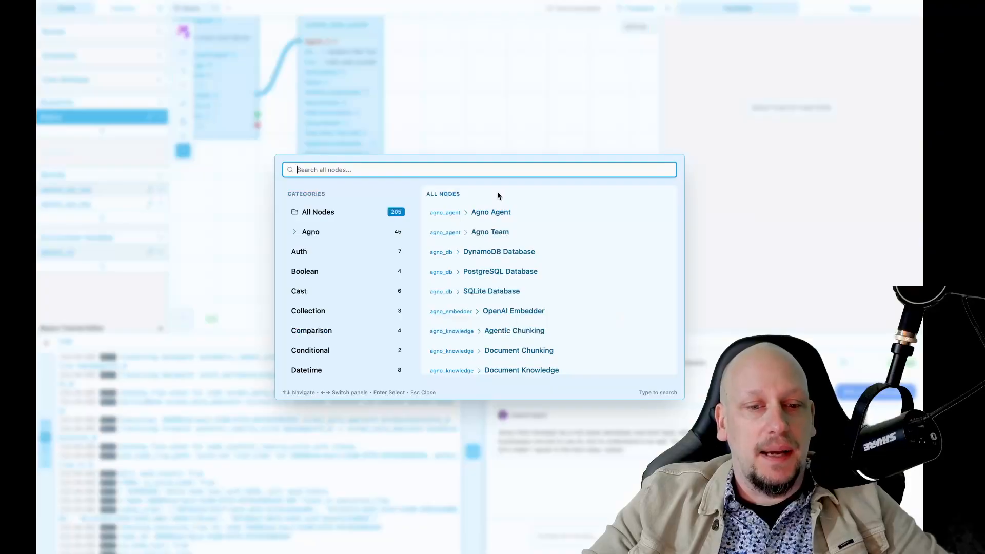
text(re)
key(BackSpace)
key(BackSpace)
text(path)
key(BackSpace)
key(BackSpace)
key(BackSpace)
key(BackSpace)
key(BackSpace)
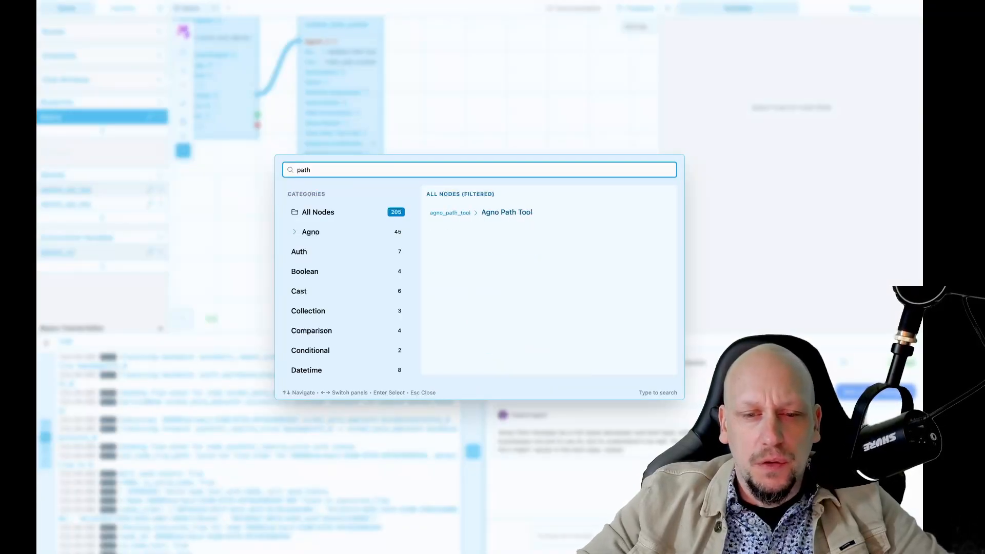
text(resul)
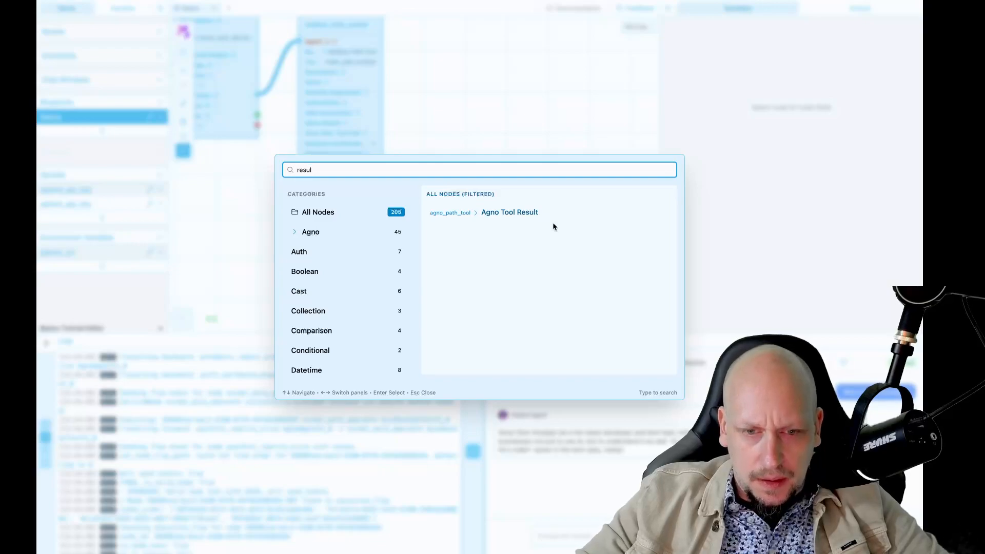
click(512, 210)
click(481, 146)
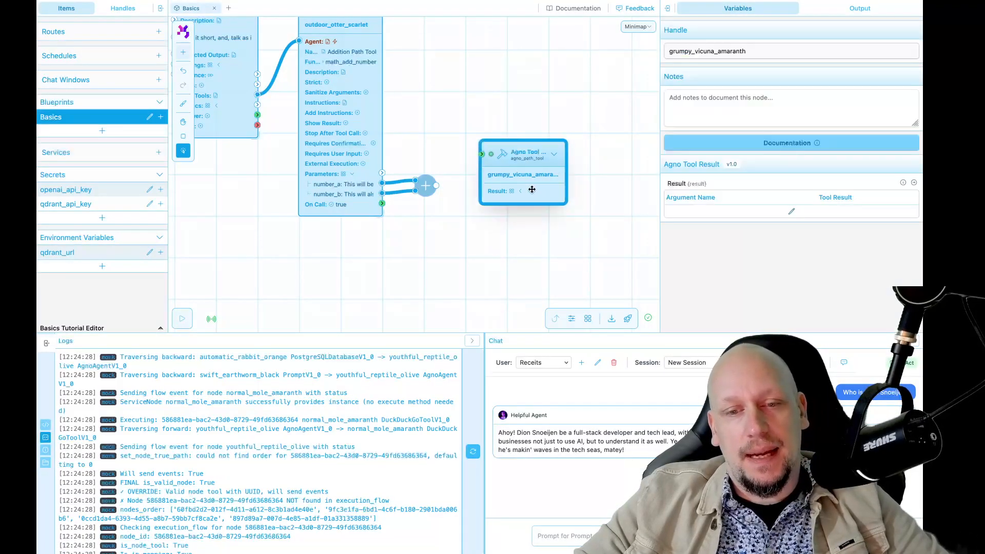
Step: Select the Agno Tool Result node and open its Result dictionary editor
drag(463, 109, 581, 221)
click(340, 112)
scroll(374, 112, down, 2)
scroll(374, 112, down, 1)
drag(498, 119, 471, 111)
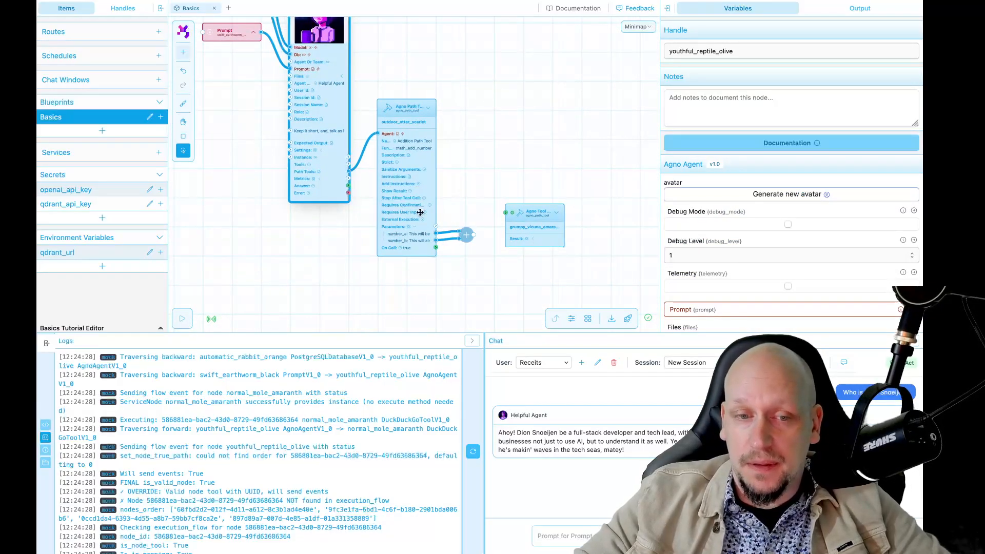
click(531, 242)
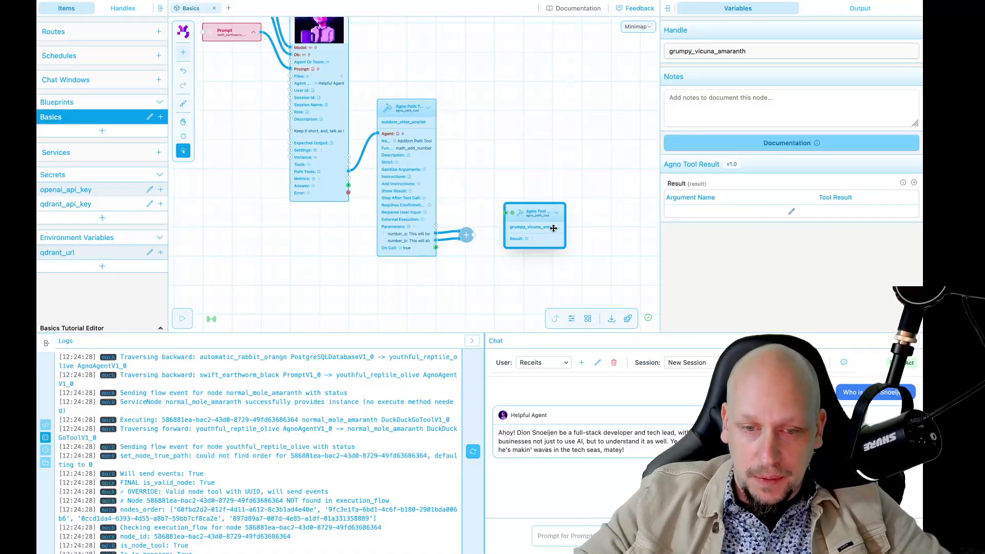
scroll(581, 243, up, 2)
click(790, 212)
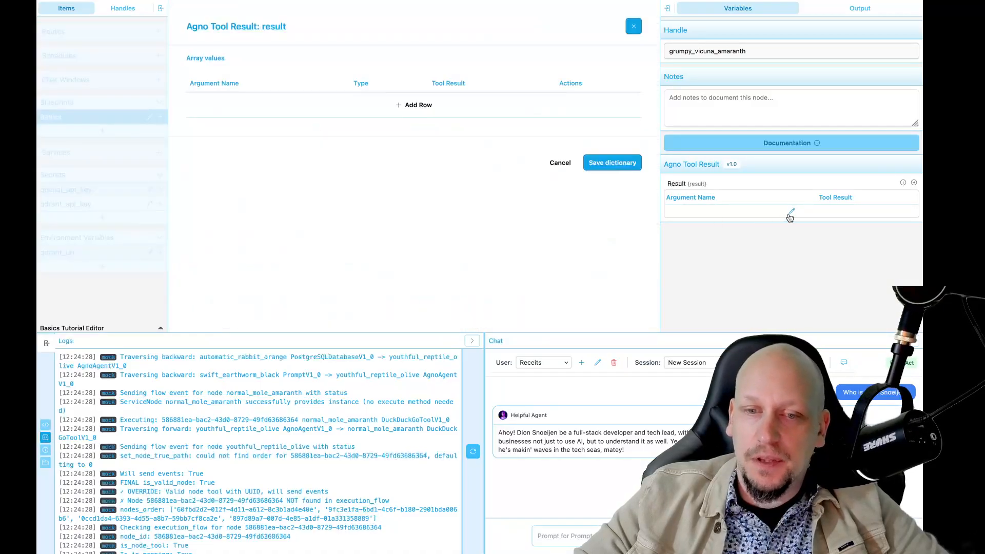
Step: Add a String result entry named math_result and save the dictionary
click(416, 106)
click(252, 99)
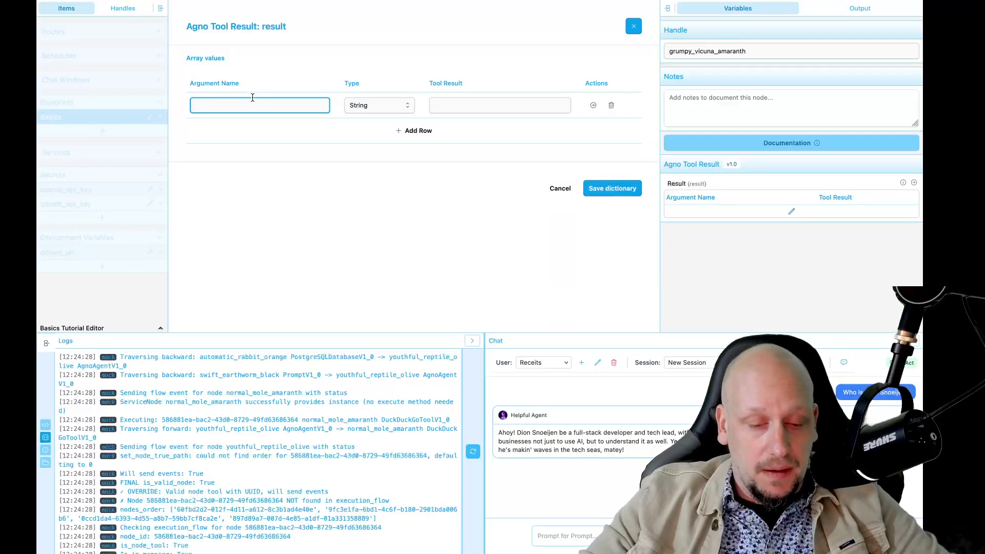
text(math_result)
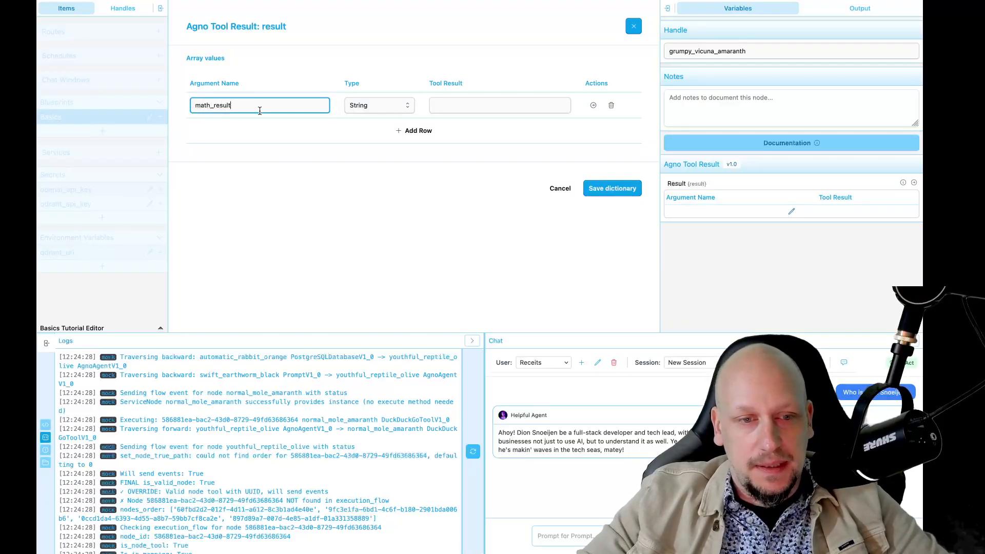
click(294, 156)
click(371, 108)
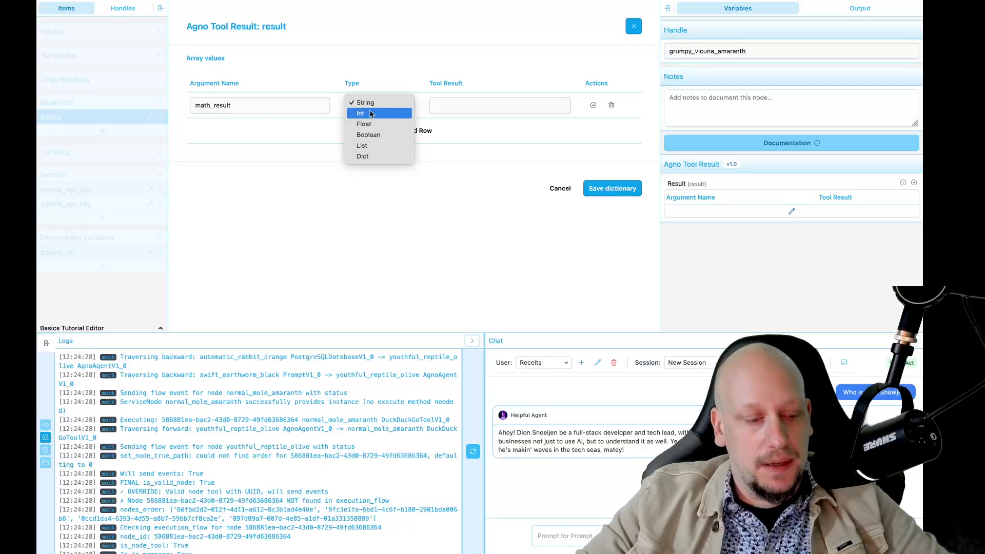
click(372, 114)
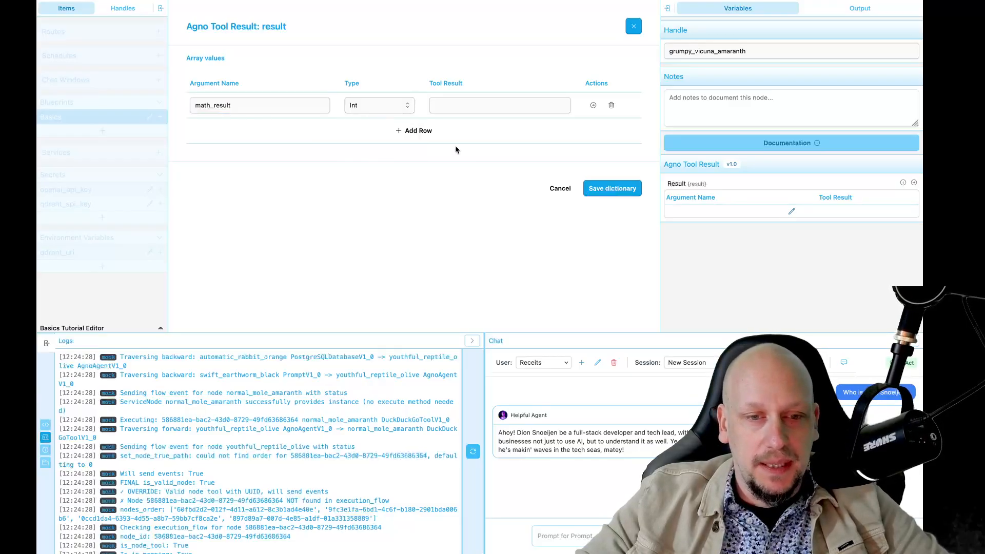
click(376, 104)
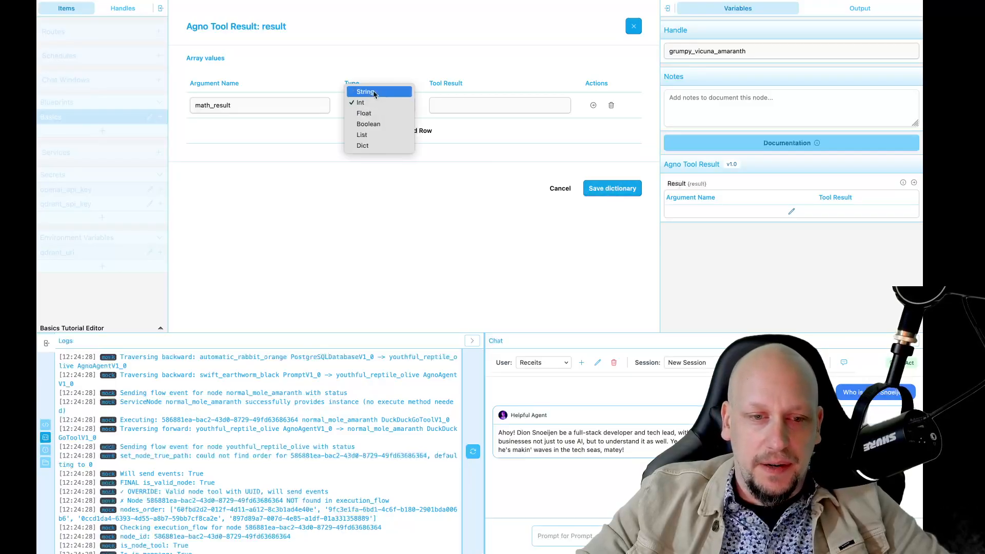
click(365, 92)
click(610, 189)
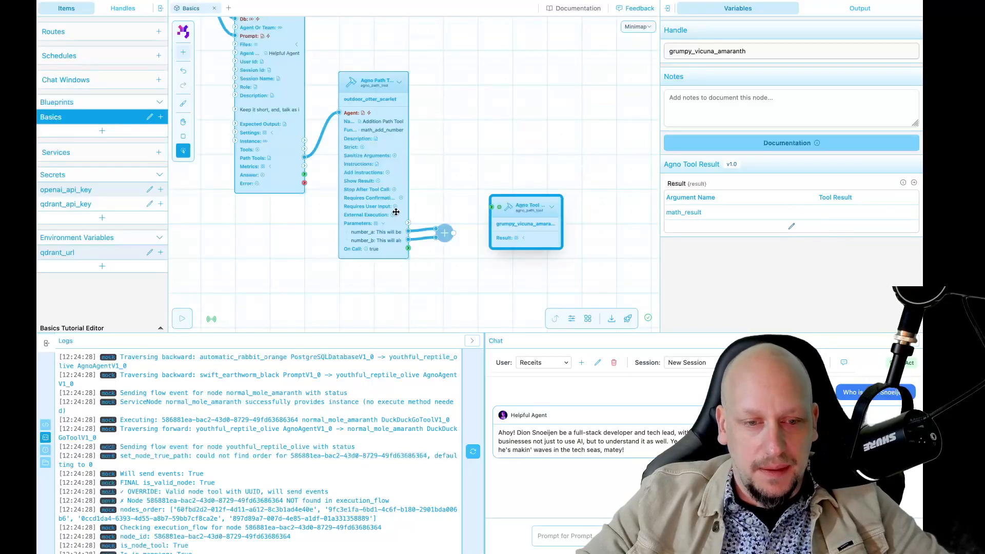
click(373, 154)
Step: Change the path tool's number_a and number_b parameters to type Int and save
scroll(733, 250, down, 5)
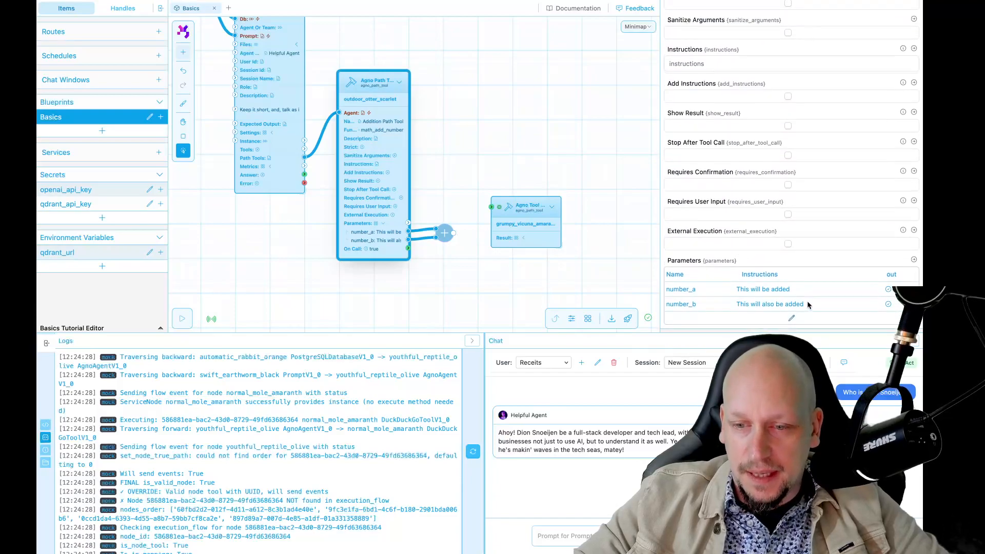
click(791, 318)
click(378, 113)
click(367, 114)
click(367, 131)
click(364, 140)
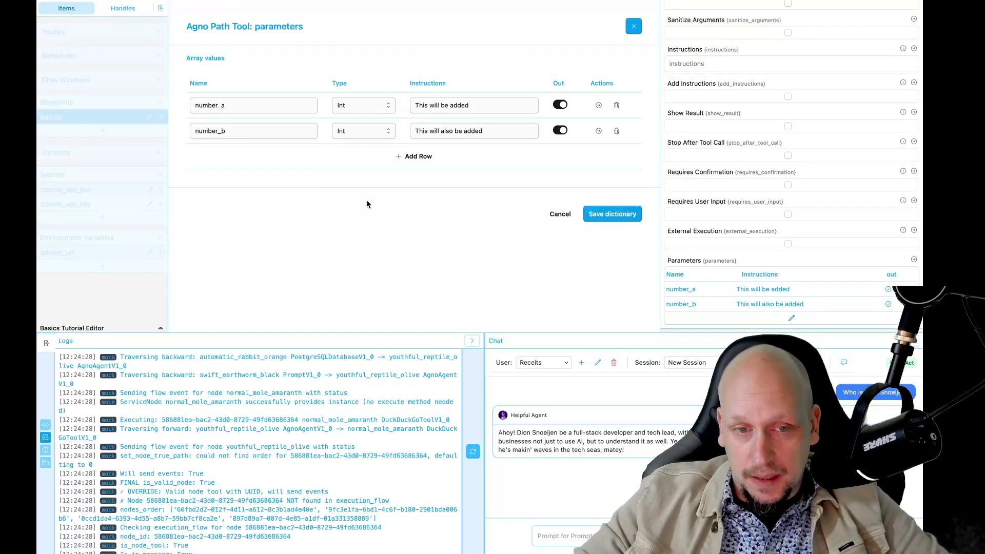
click(617, 210)
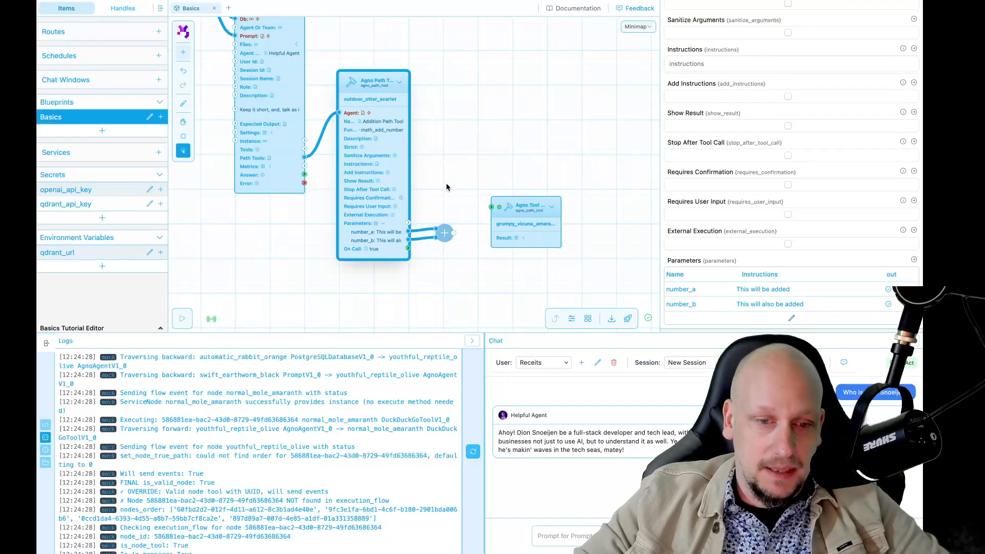
Step: Connect the Add node's output to the tool result's math_result input
click(520, 240)
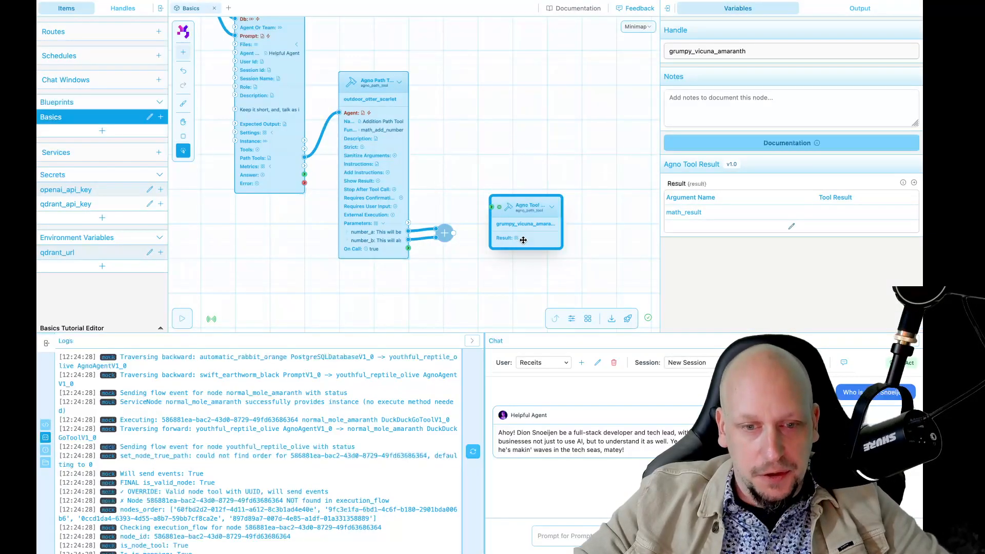
drag(453, 233, 485, 225)
drag(543, 210, 544, 216)
click(575, 242)
scroll(575, 240, up, 3)
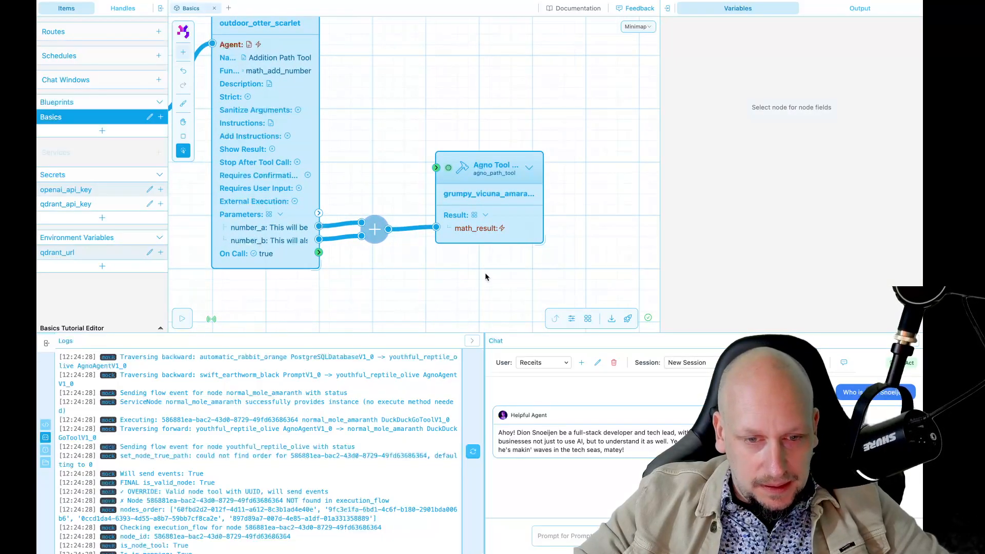
scroll(552, 159, down, 5)
drag(527, 124, 528, 156)
Step: Ask the chat agent 'What is 10 + 10' and watch the flow answer 20
text(What is 10 + 10?)
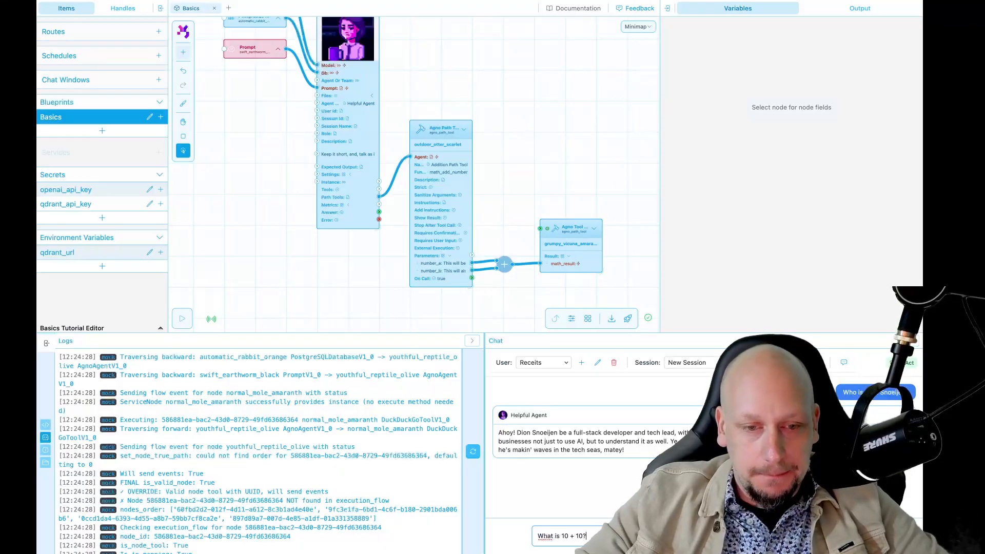
key(Return)
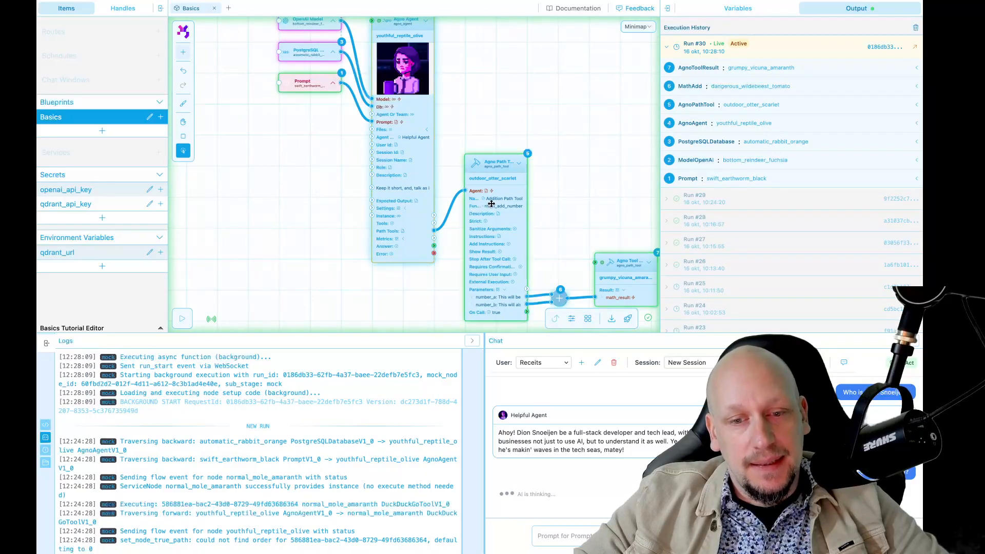
key(space)
drag(576, 218, 507, 194)
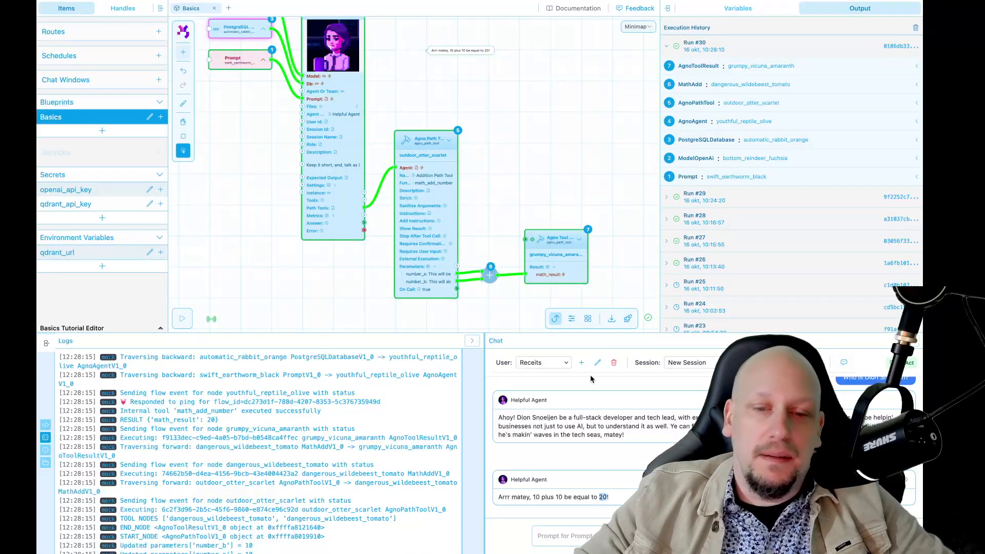
Step: Inspect AgnoToolResult's output JSON in Run #30's history, confirming math_result: 20
click(713, 65)
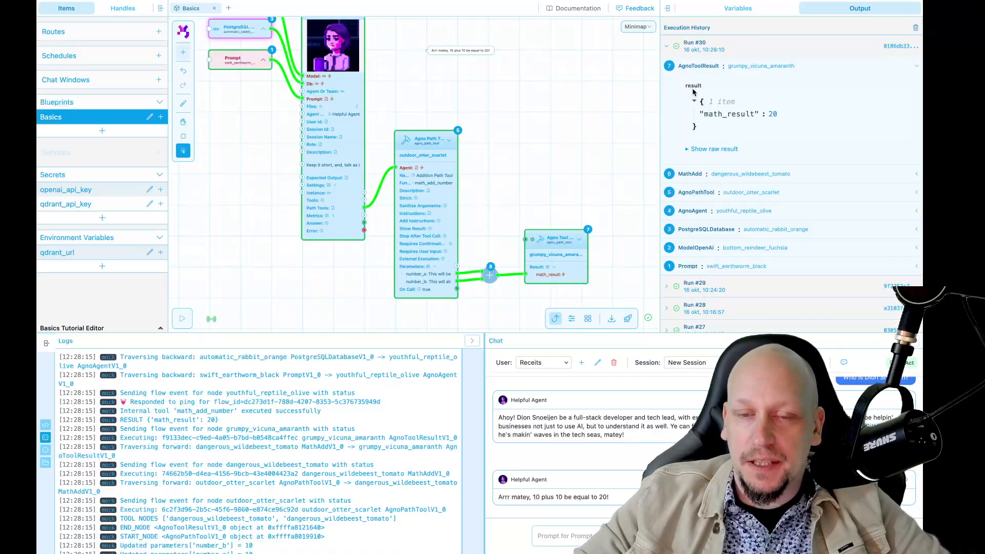
drag(693, 92, 762, 136)
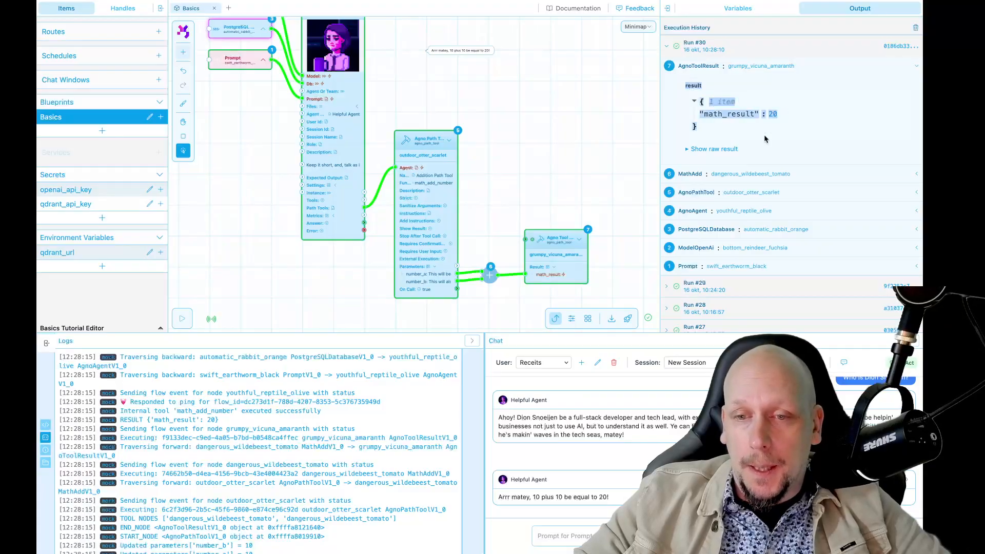
click(766, 133)
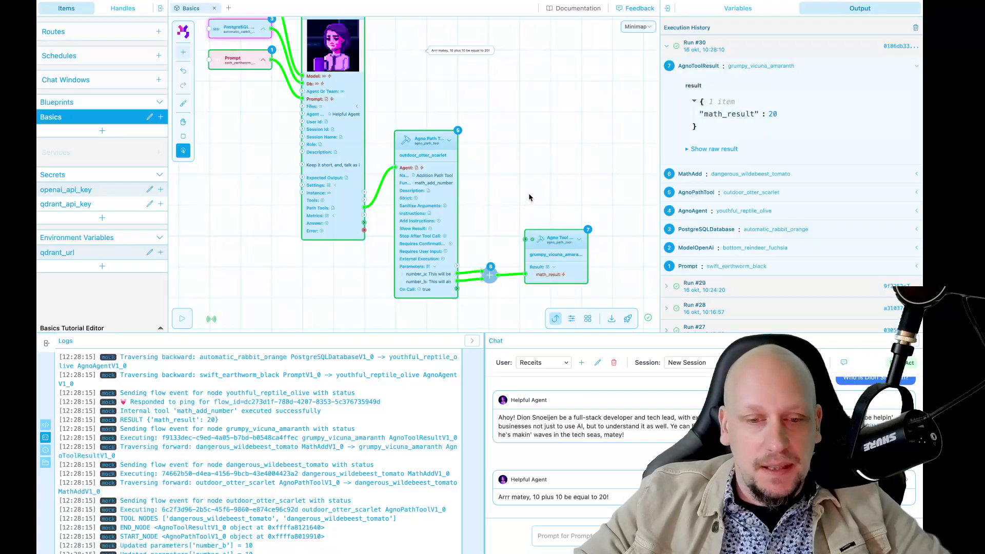
scroll(530, 197, down, 2)
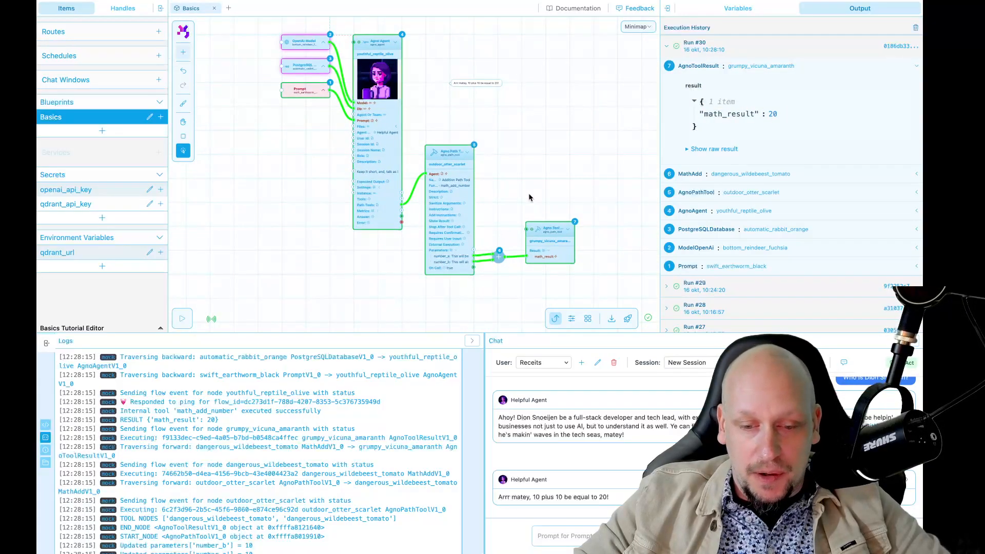
Step: Delete the tool result and Add nodes from the flow, leaving the Agno Agent selected
scroll(510, 187, up, 2)
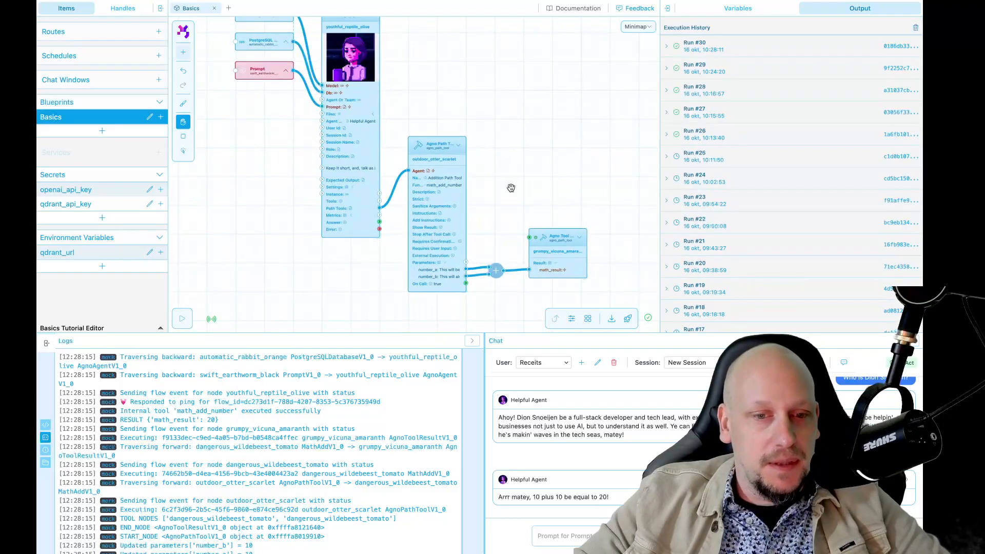
drag(510, 186, 475, 165)
click(520, 238)
key(Delete)
click(554, 183)
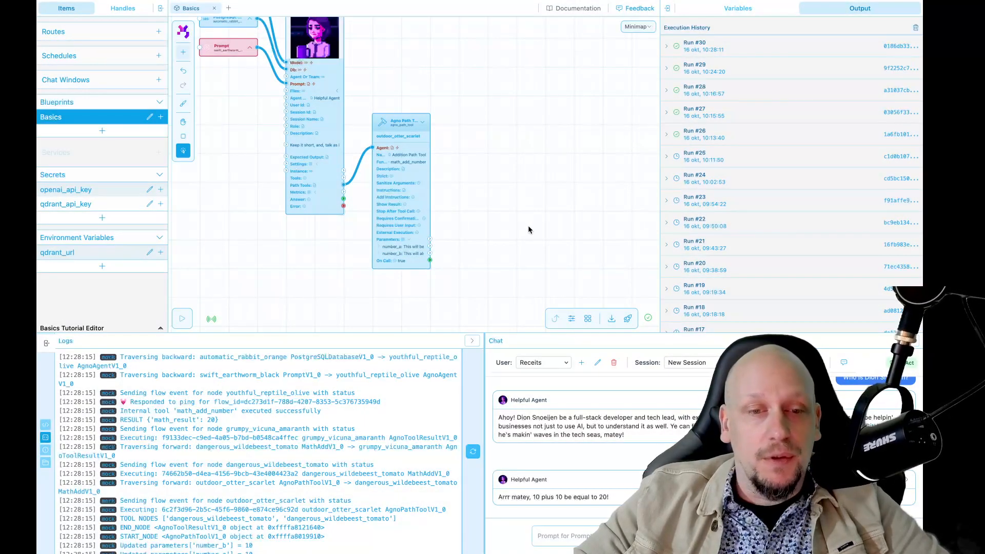
key(space)
drag(500, 177, 569, 229)
click(384, 150)
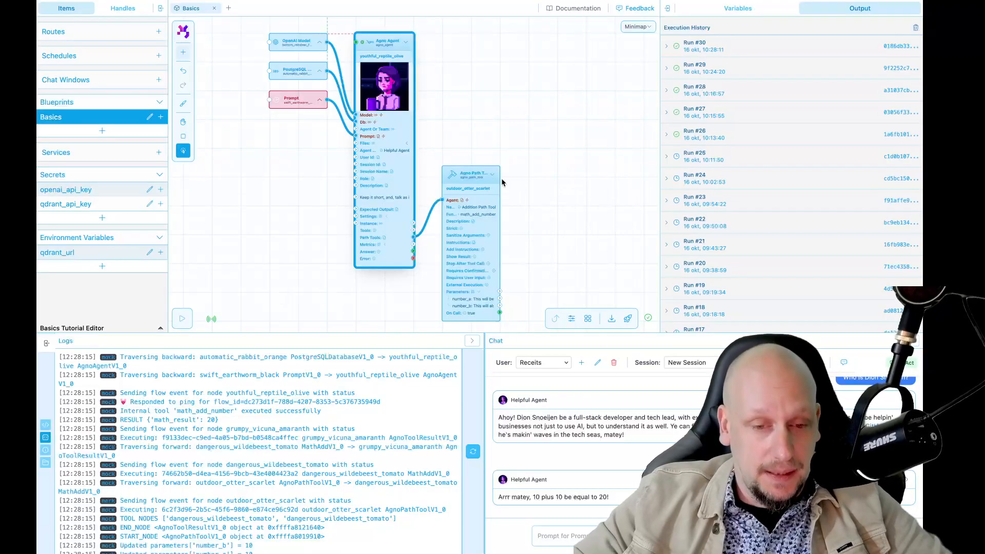
Step: Rename the Agno Path Tool to 'Receipt Tool' with function name receipt_handler
drag(519, 189, 447, 133)
click(397, 165)
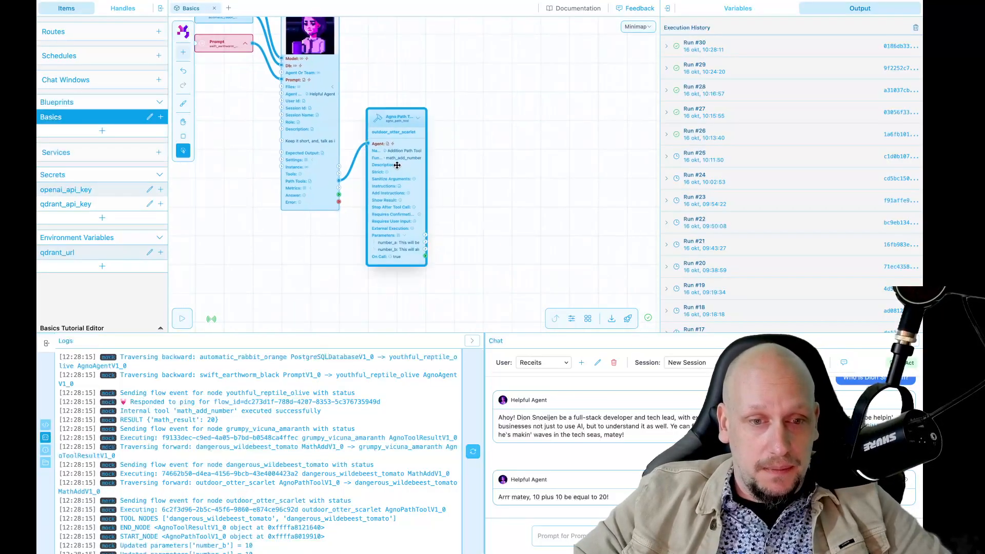
click(733, 9)
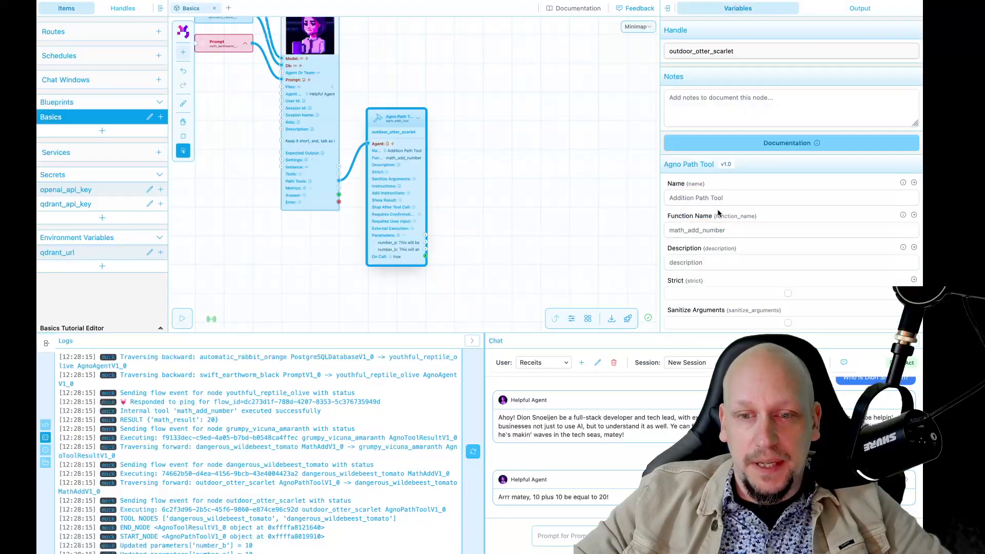
triple_click(726, 230)
text(receipt_handler)
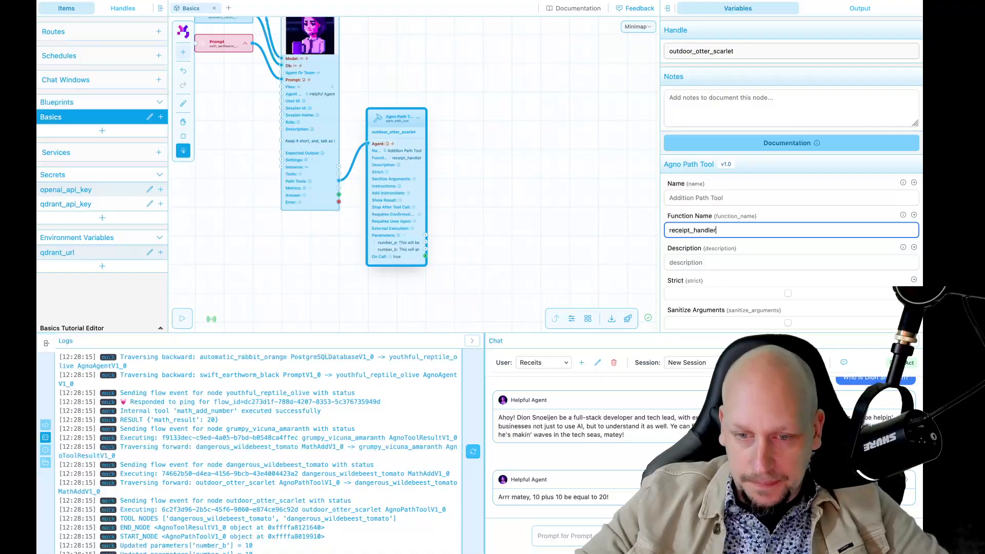
triple_click(747, 199)
text(Rec)
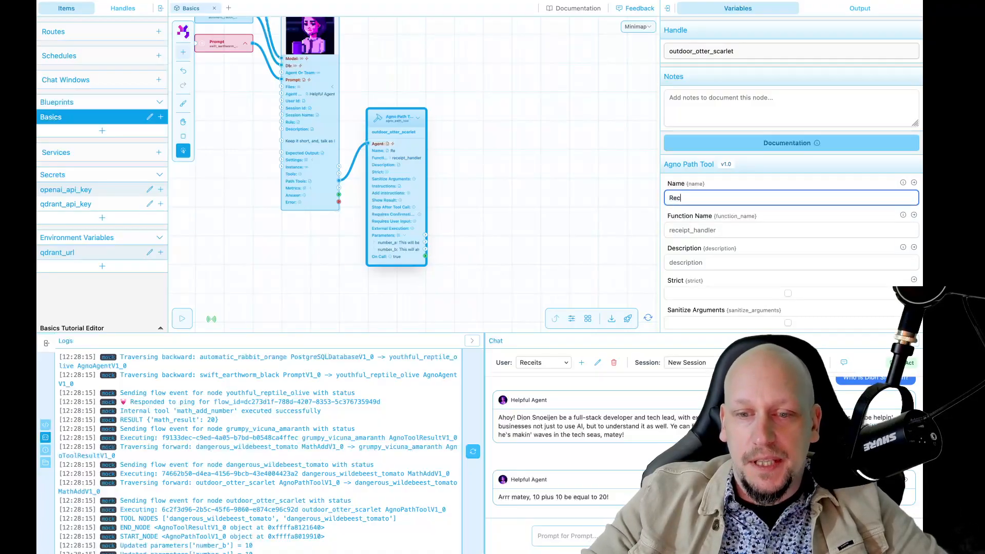
text(eipt Tool)
click(765, 185)
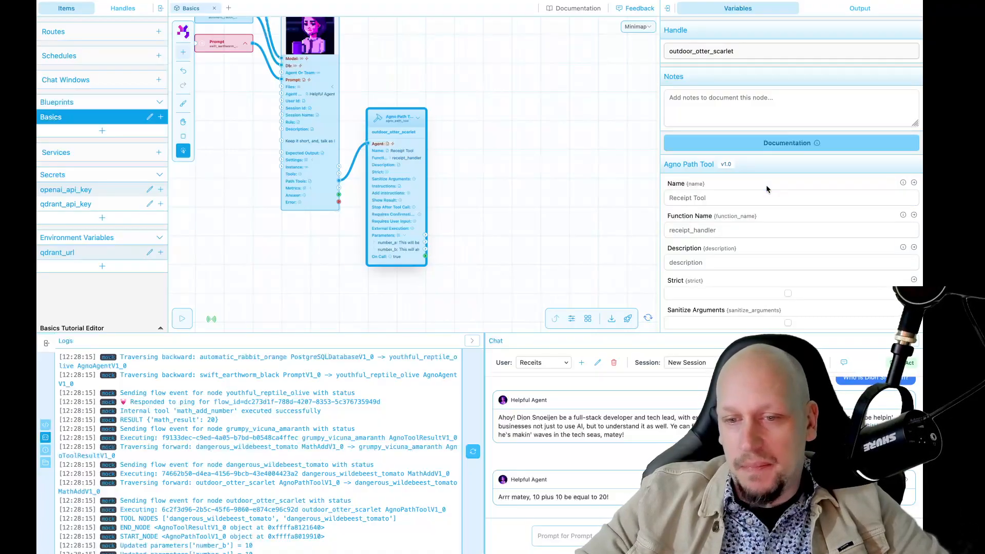
Step: Describe the tool as parsing a receipt image into data to submit to an API
scroll(766, 184, down, 2)
click(722, 217)
text(This )
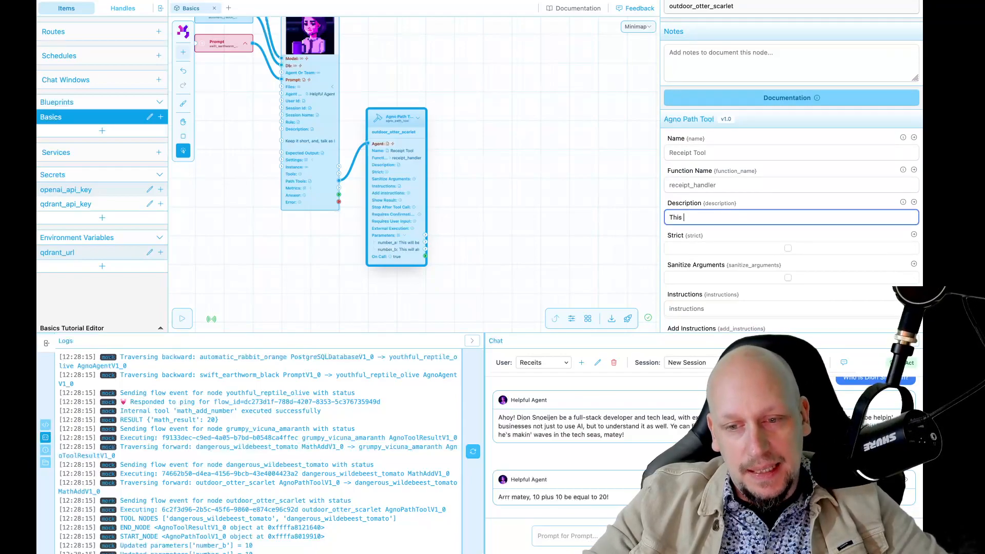
text(tool is for parsing a )
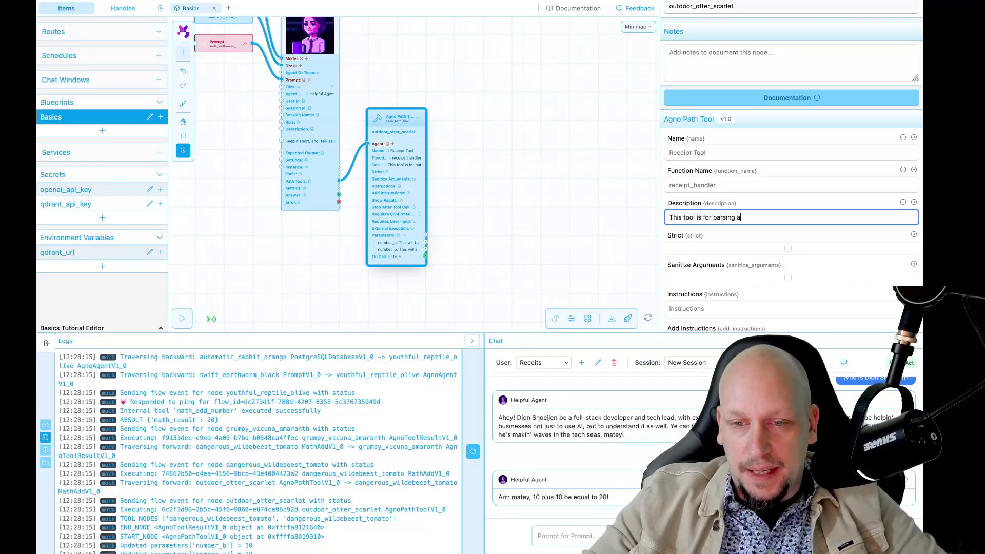
text(receipt image into a json that can be us)
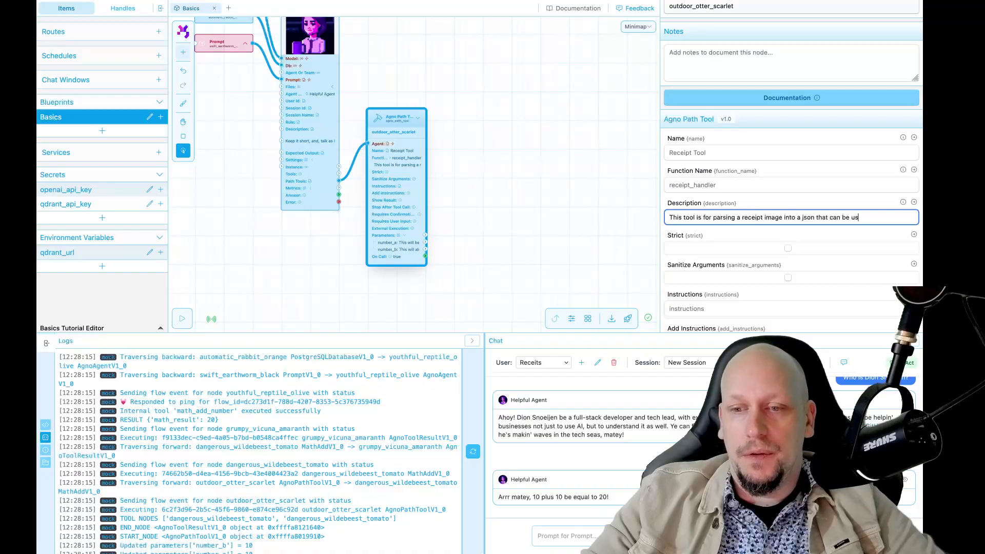
text(ed to submit )
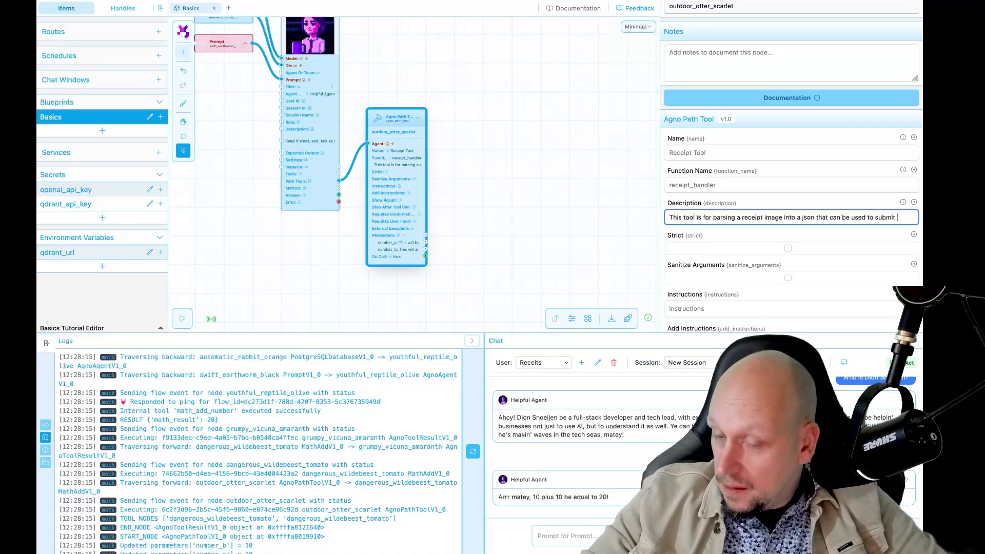
text(data to an api)
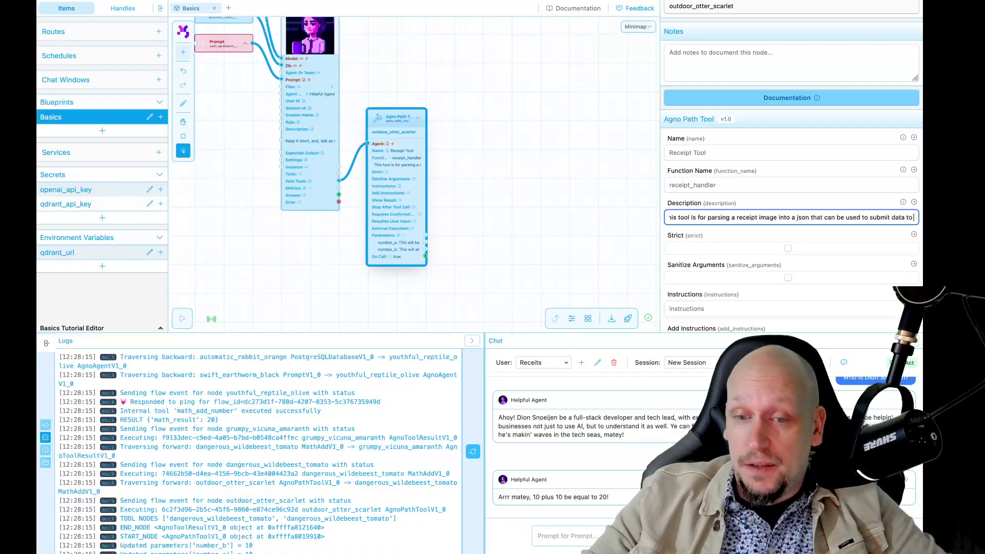
click(555, 172)
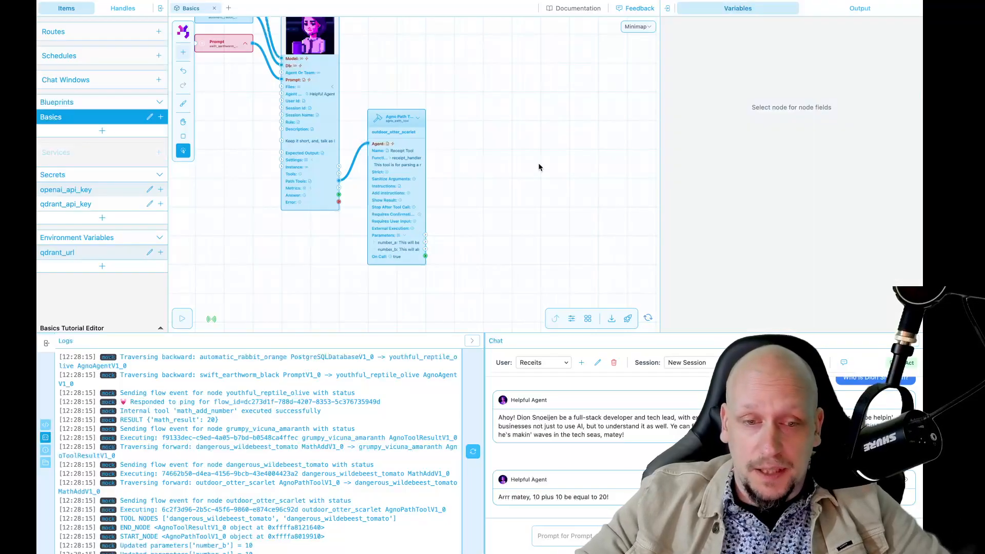
scroll(491, 247, up, 1)
click(379, 165)
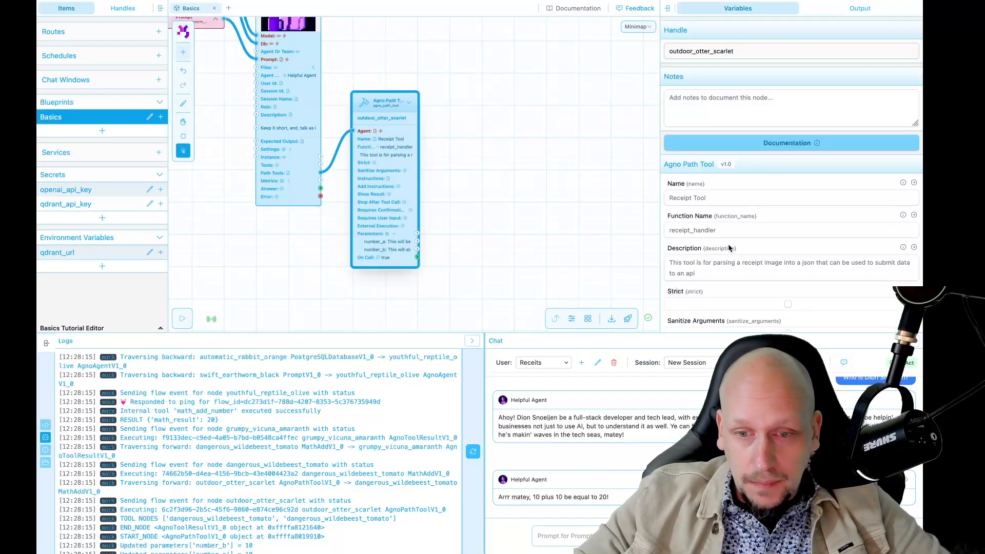
scroll(731, 245, down, 5)
scroll(732, 242, up, 6)
scroll(732, 245, down, 2)
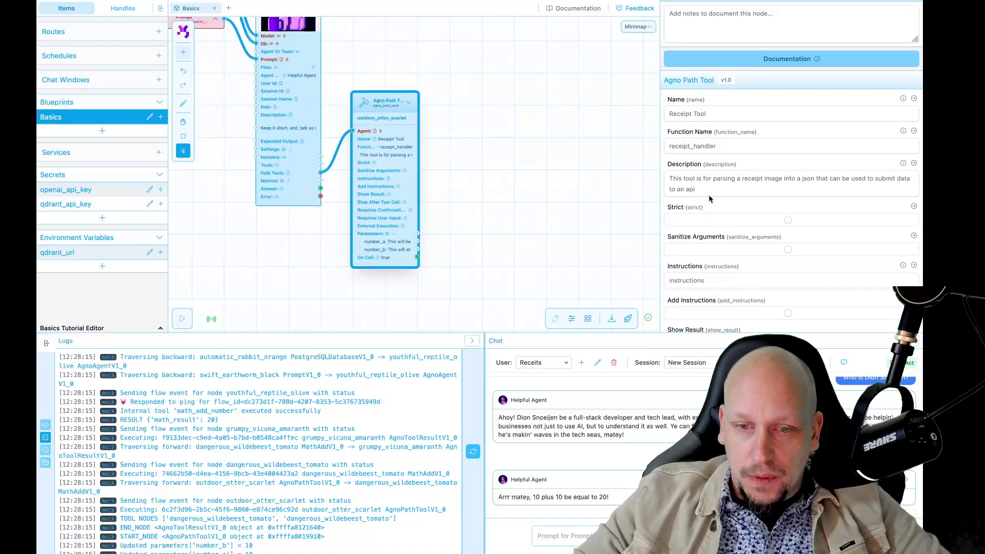
click(705, 188)
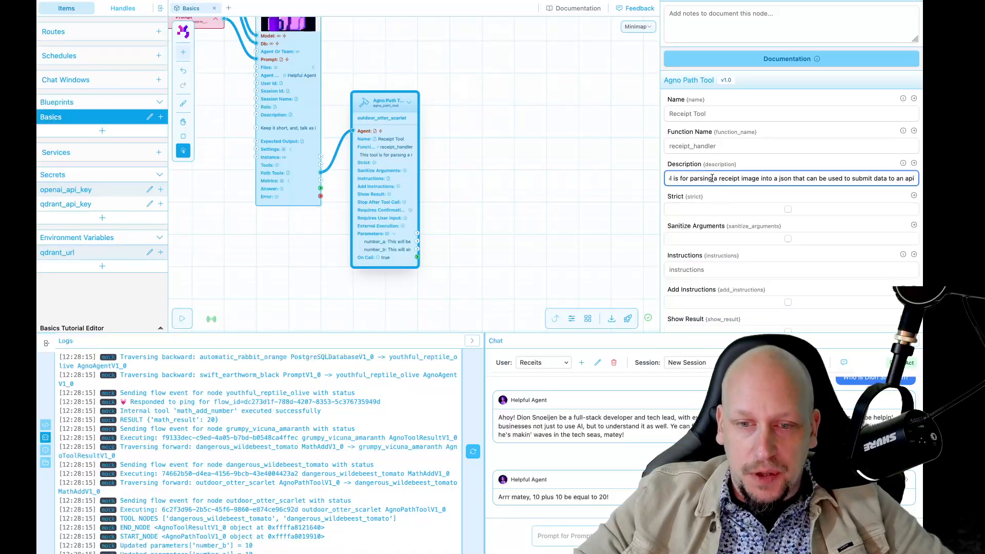
click(695, 271)
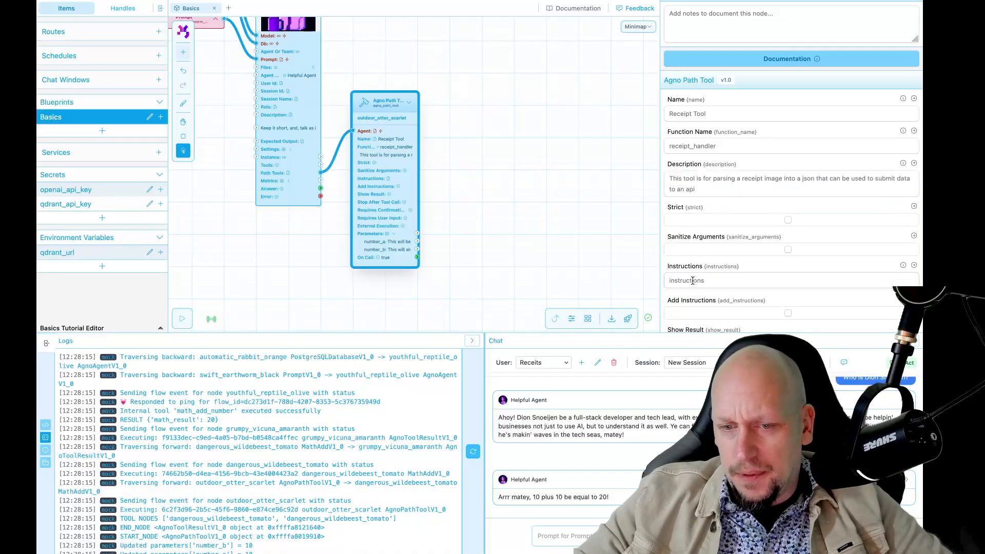
Step: Paste the description text into the Receipt Tool's Instructions and verify it
click(692, 280)
text(This tool is for parsing a receipt image into a json that can be used to submit data to an api)
click(599, 255)
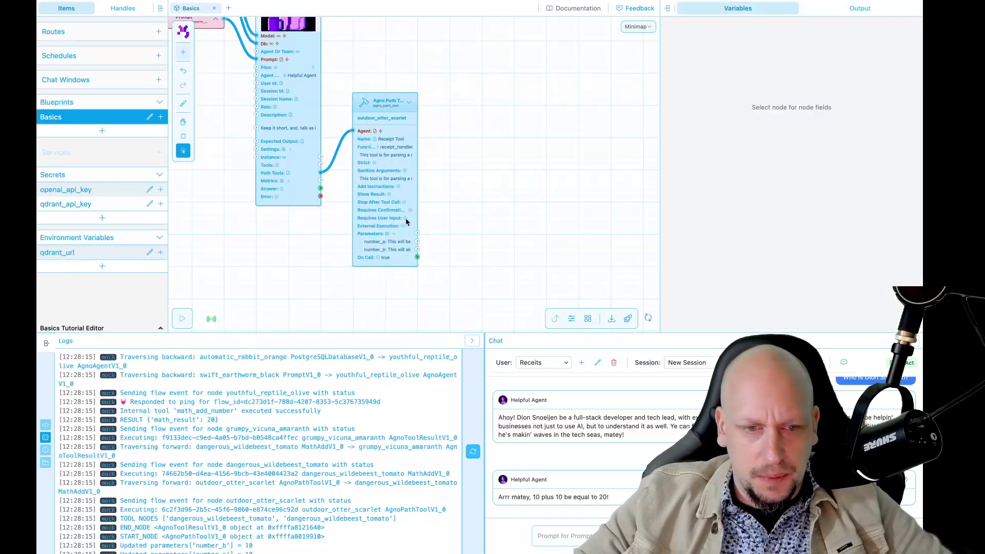
click(383, 205)
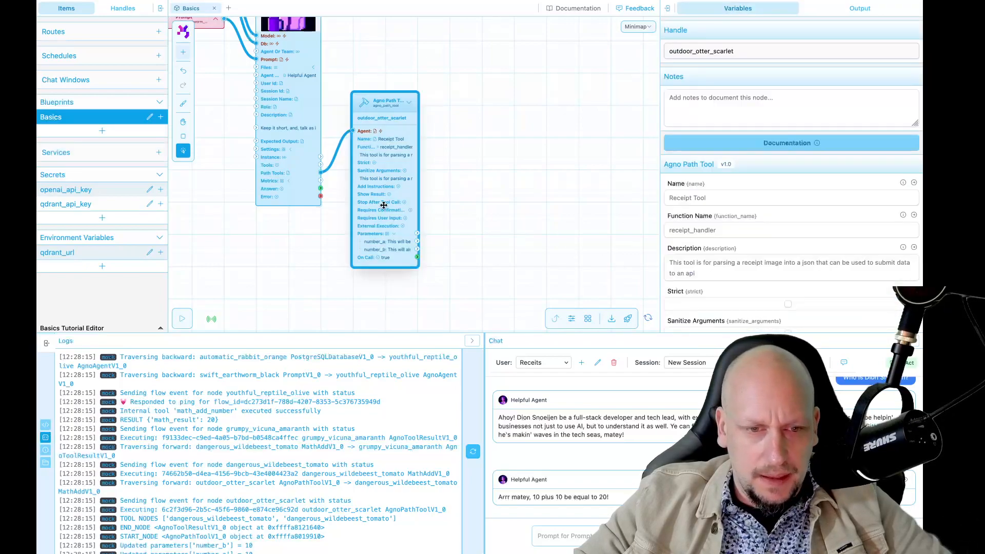
click(697, 266)
click(589, 234)
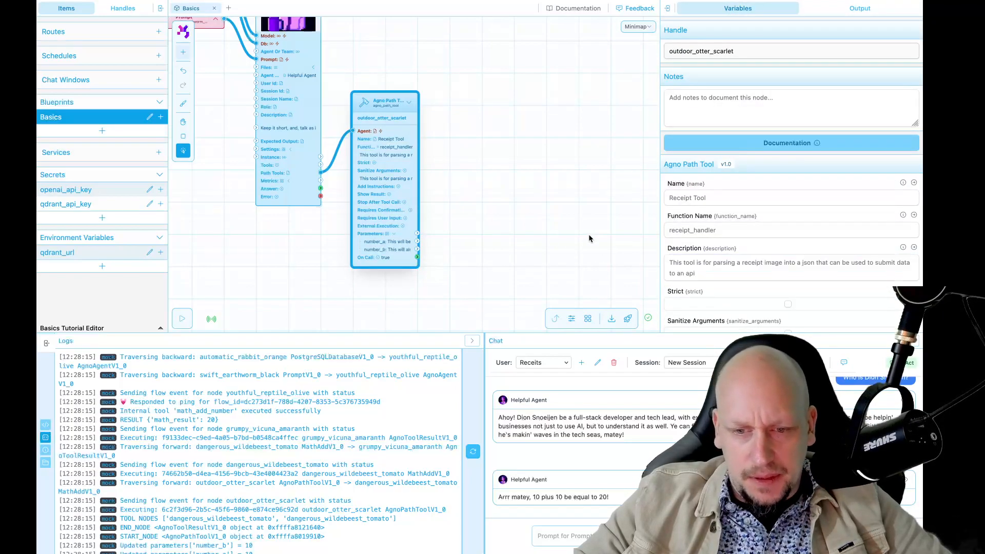
Step: Recenter the canvas and reselect the Receipt Tool node to reach its parameters
scroll(492, 200, up, 1)
key(space)
drag(493, 200, 508, 239)
scroll(513, 226, down, 1)
key(space)
key(space)
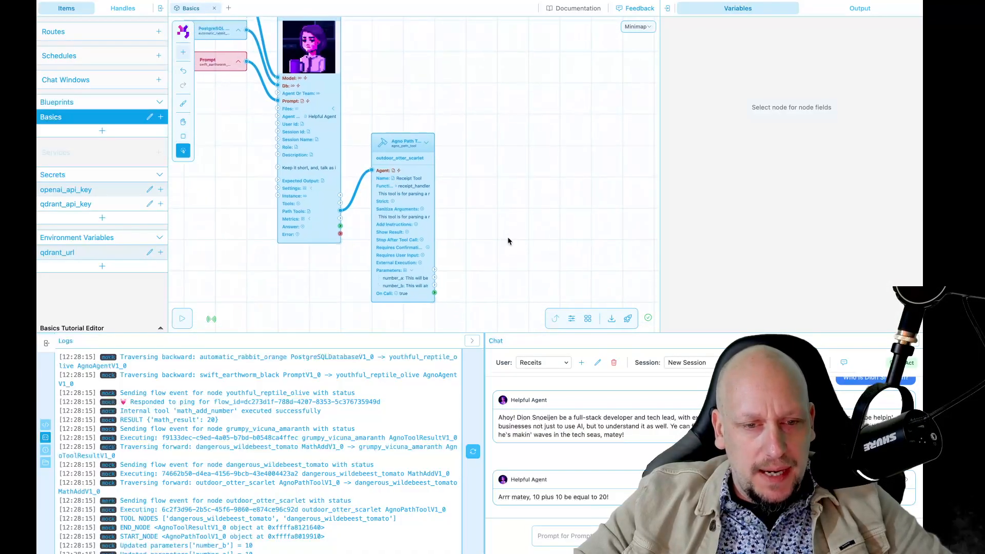
click(404, 242)
key(space)
scroll(791, 322, down, 6)
Step: Delete the number_b parameter and rename number_a to receipt_path, clearing its old instructions
click(791, 319)
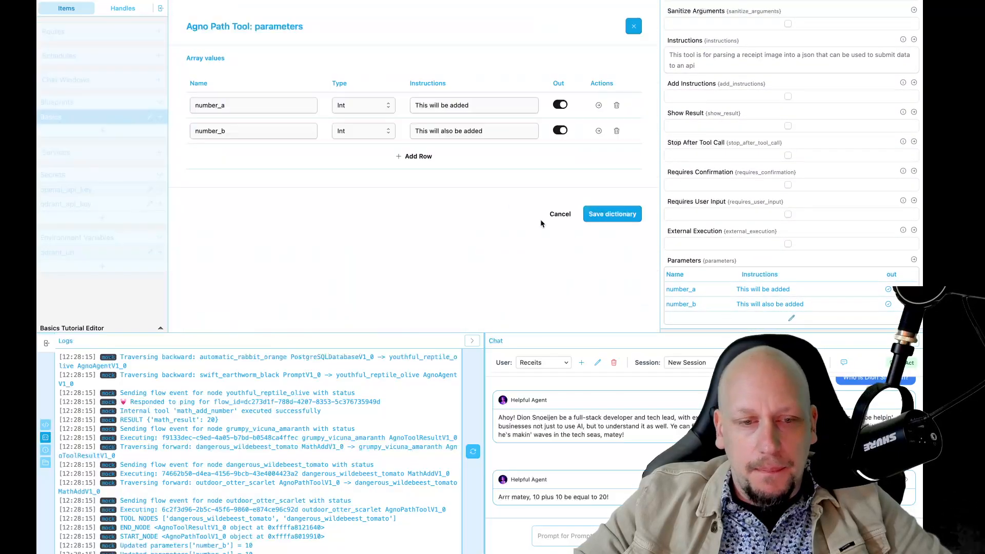
click(616, 132)
double_click(267, 106)
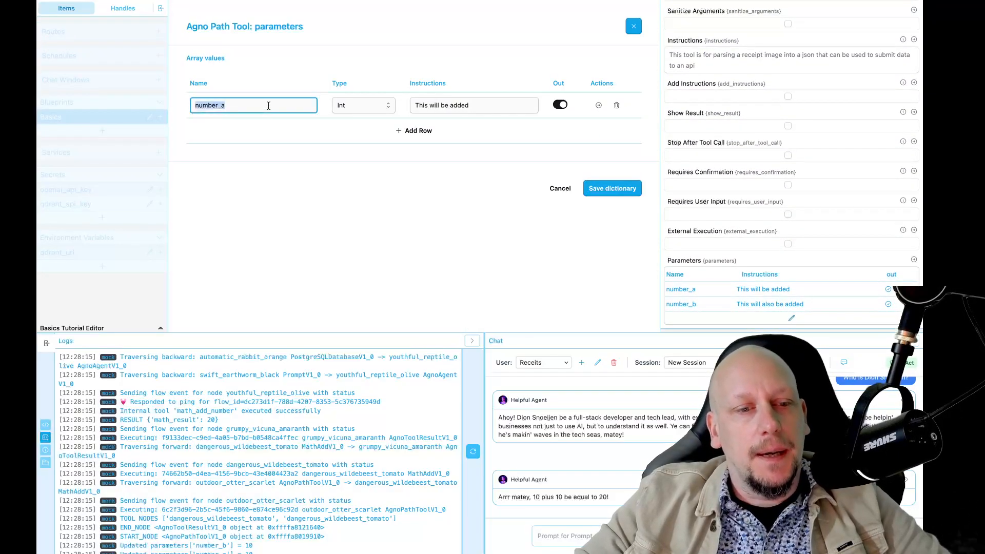
text(receipt_path)
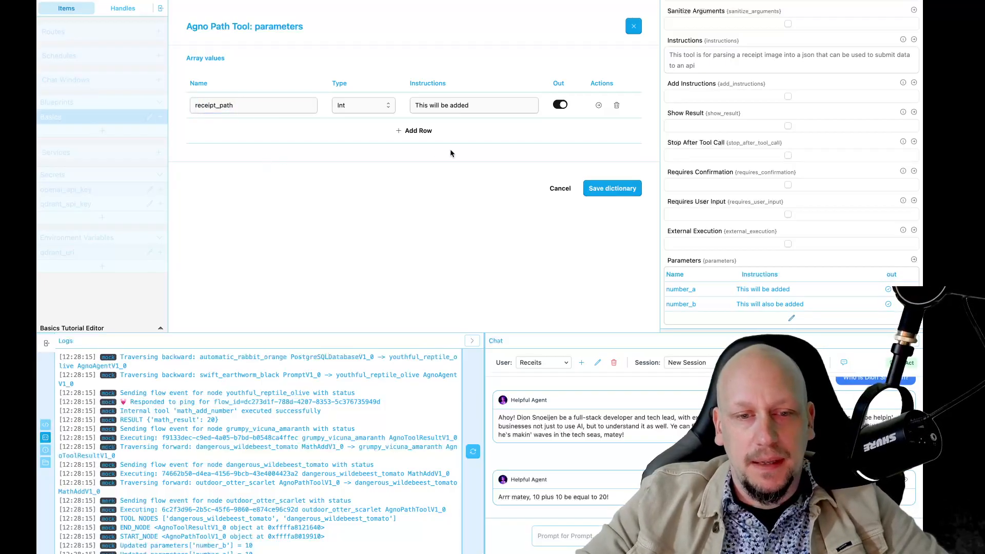
double_click(464, 106)
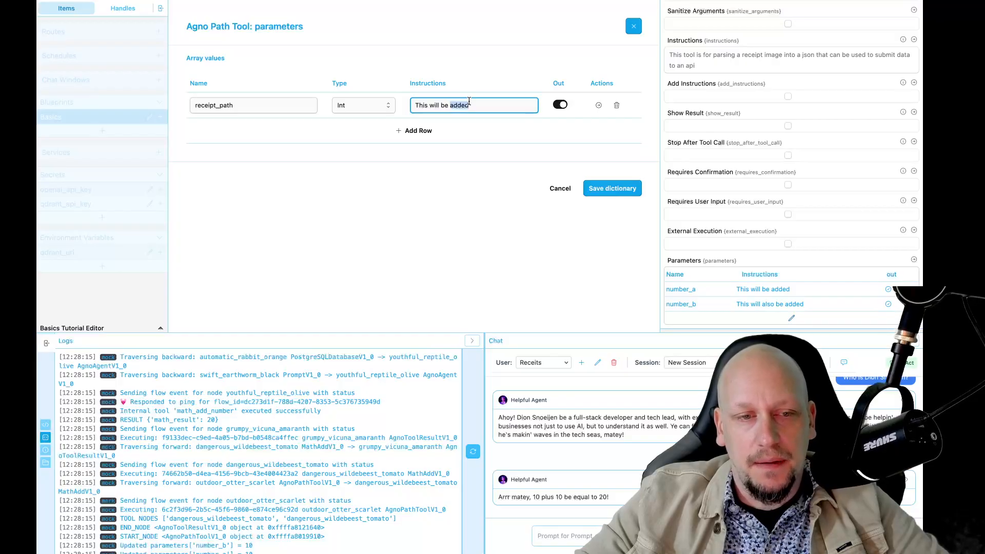
key(BackSpace)
key(BackSpace)
key(BackSpace)
key(BackSpace)
key(BackSpace)
key(BackSpace)
key(BackSpace)
key(BackSpace)
key(BackSpace)
key(BackSpace)
key(BackSpace)
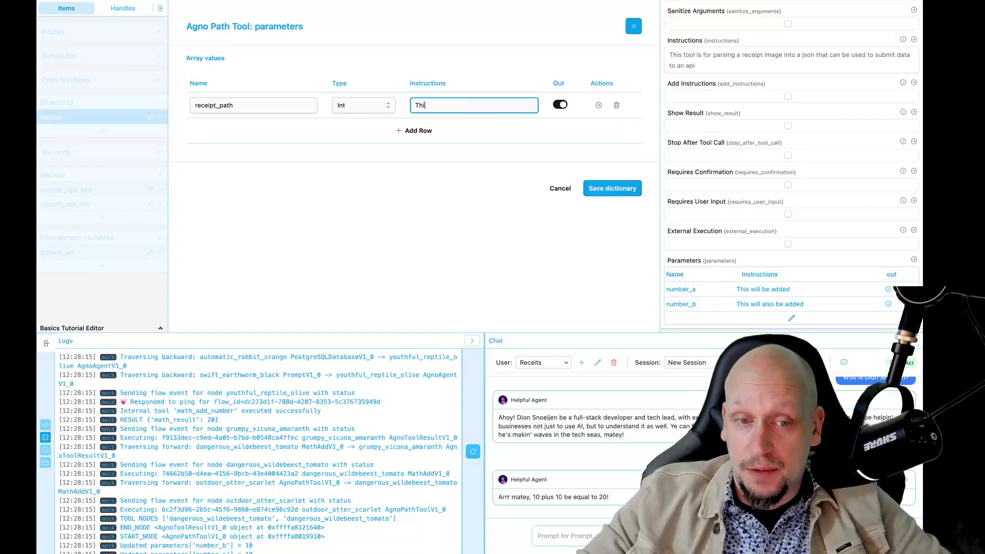
Step: Make receipt_path a String instructed 'This is the path where the receipt is stored' and save
click(364, 105)
click(359, 93)
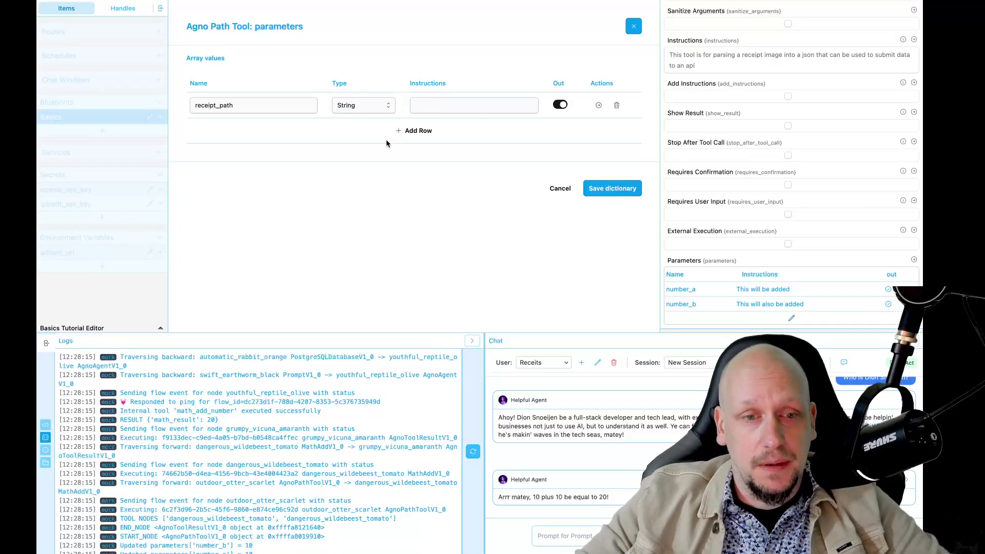
click(428, 107)
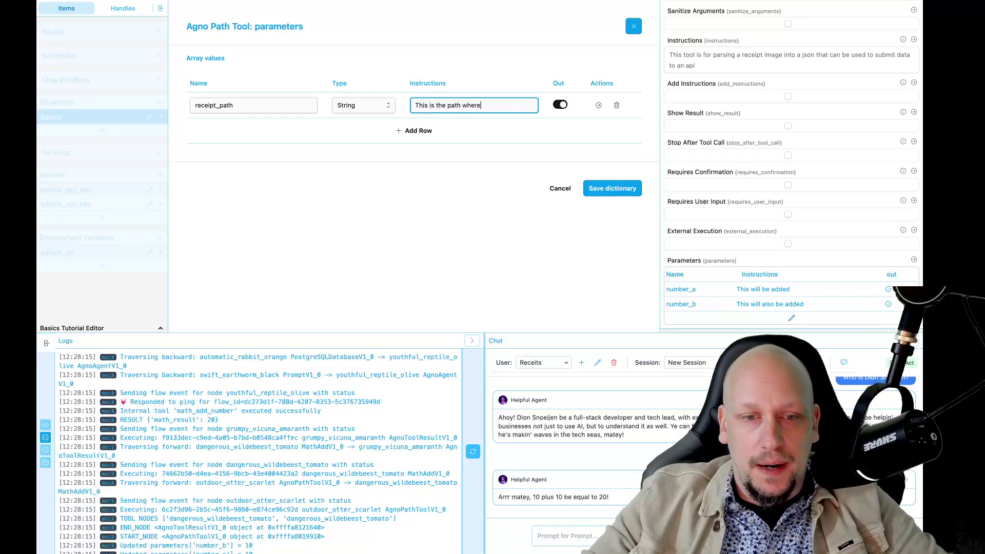
text(This is the path where the receipt is stored)
click(428, 153)
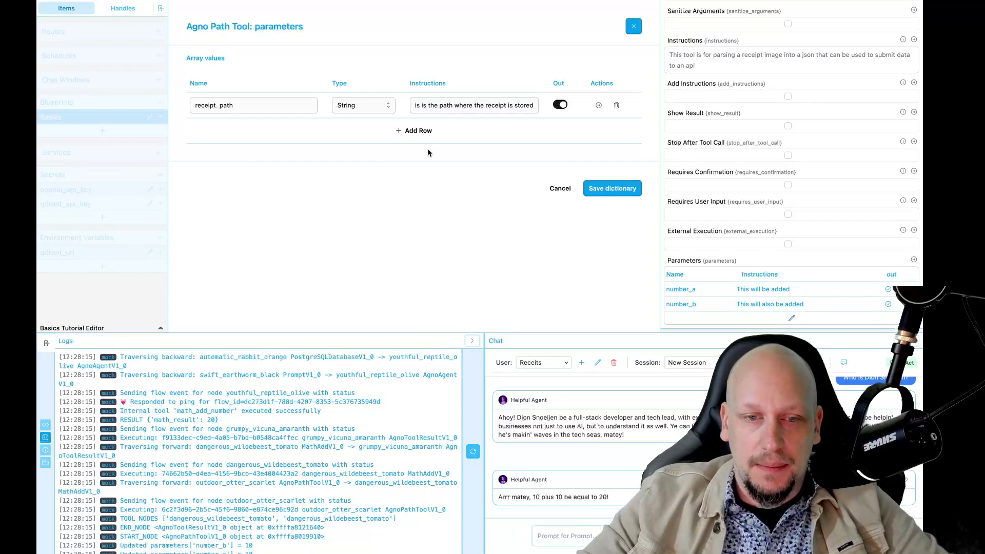
click(596, 189)
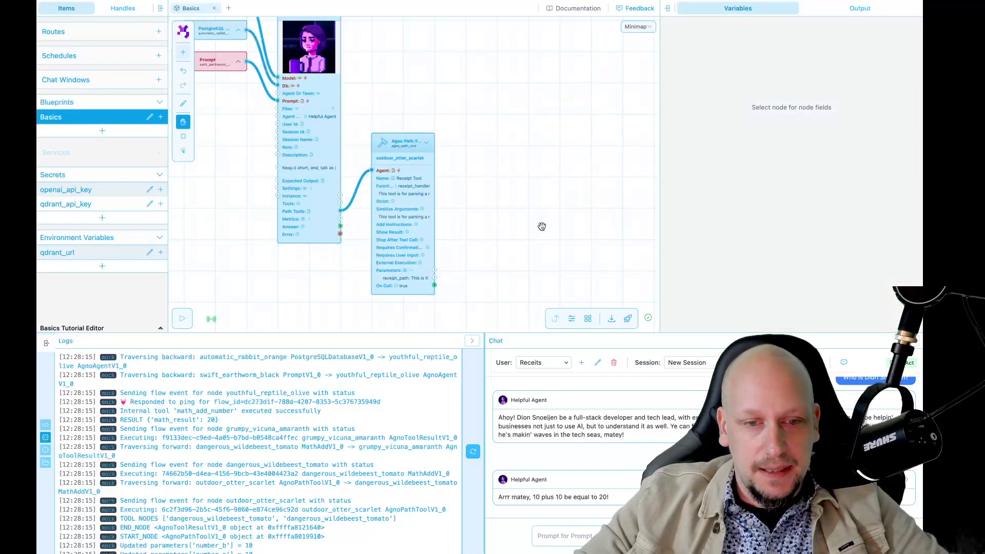
Step: Zoom the canvas in slightly and open the 'Search all nodes' palette with Shift+A
scroll(451, 192, up, 3)
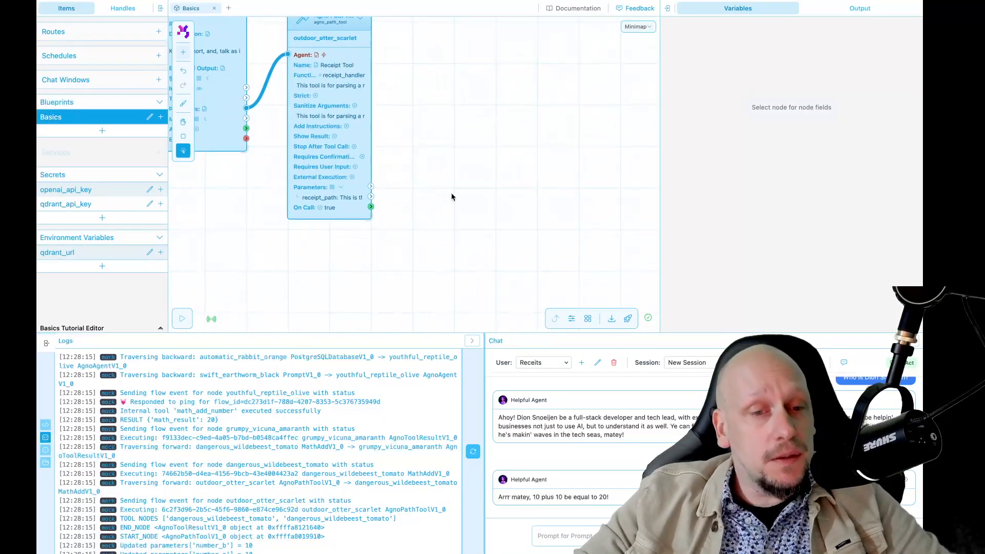
scroll(453, 180, down, 5)
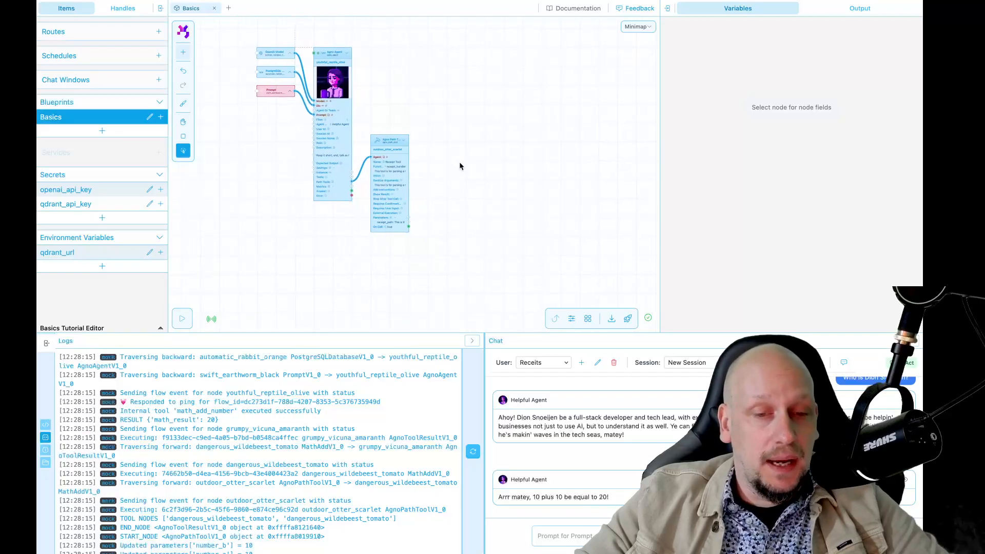
scroll(449, 212, up, 1)
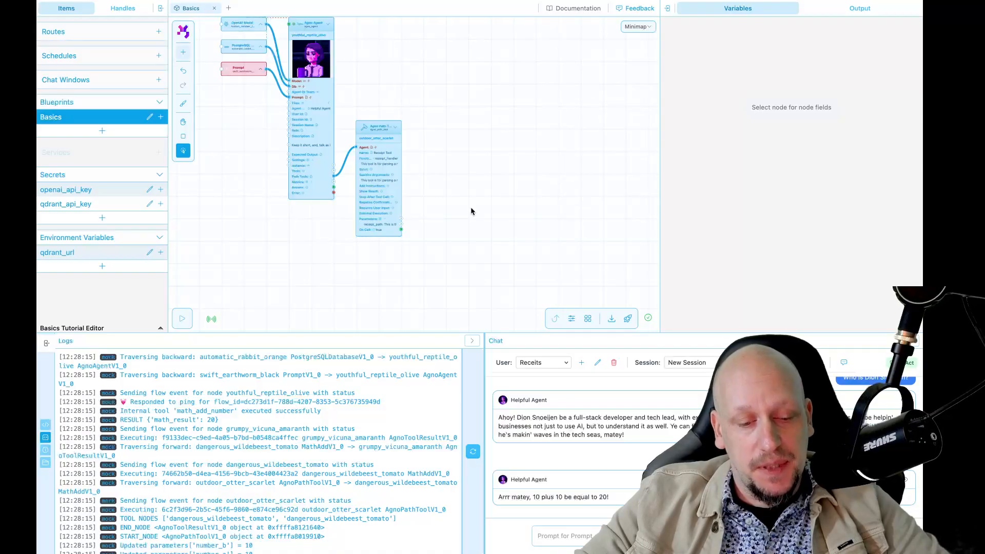
key(shift+a)
text(re)
key(BackSpace)
key(BackSpace)
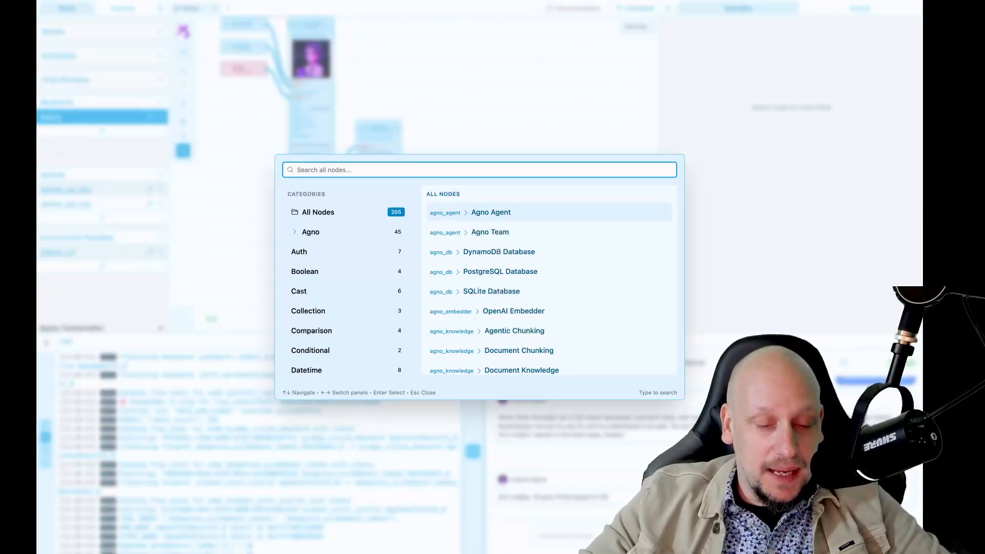
Step: Add a JSON Example to Response Model node from a 'json' search, then delete it again
text(json)
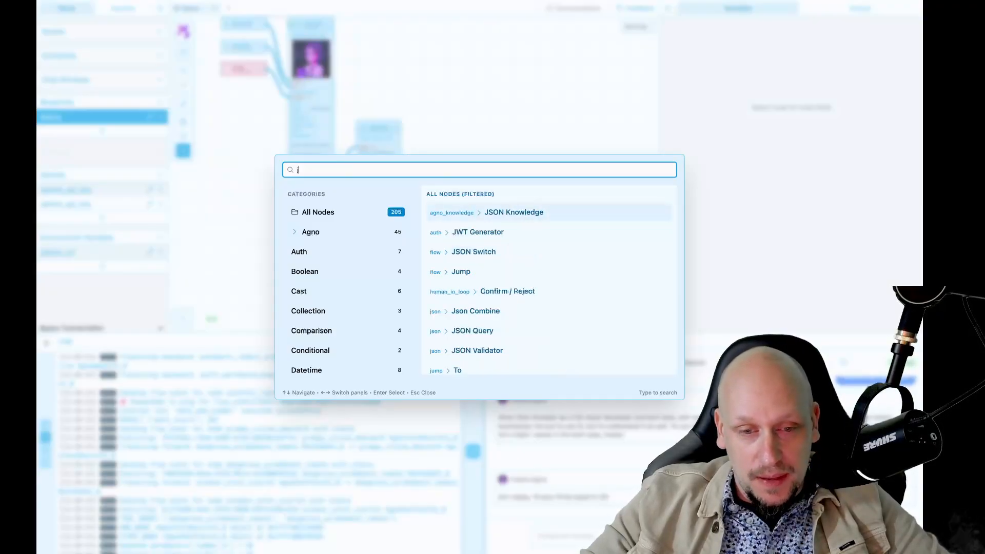
key(Down)
key(Down)
key(Down)
key(Down)
key(Down)
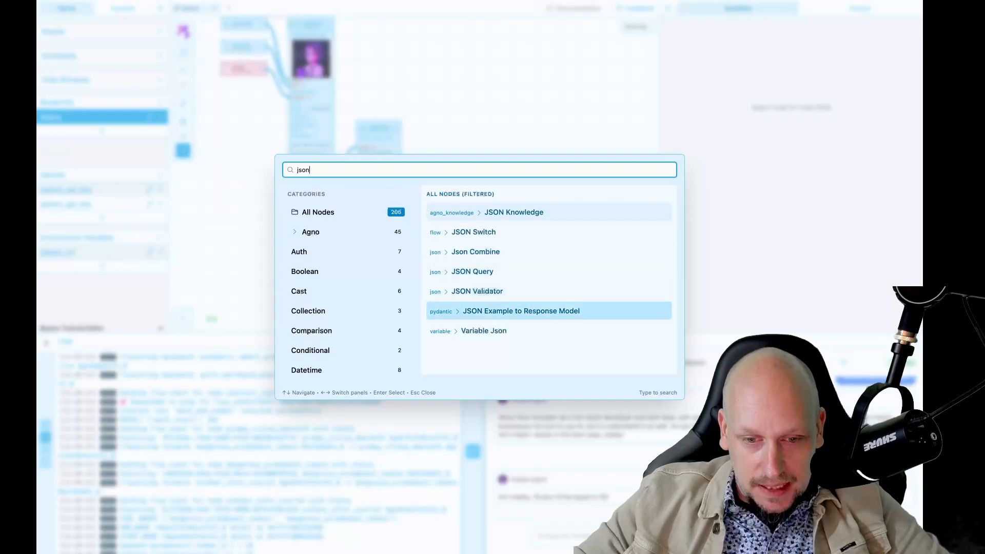
key(Return)
click(451, 227)
scroll(476, 312, up, 3)
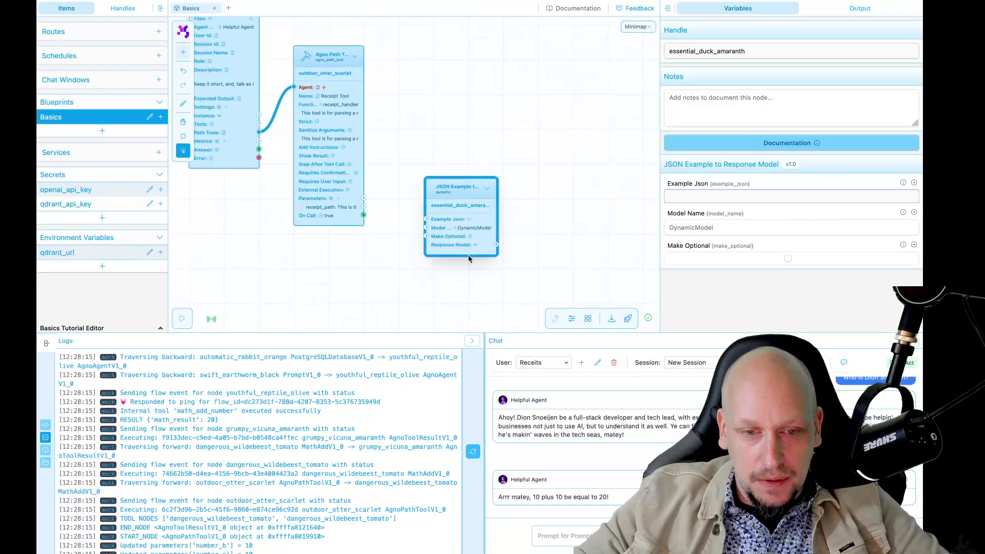
click(477, 312)
scroll(481, 283, up, 2)
click(475, 188)
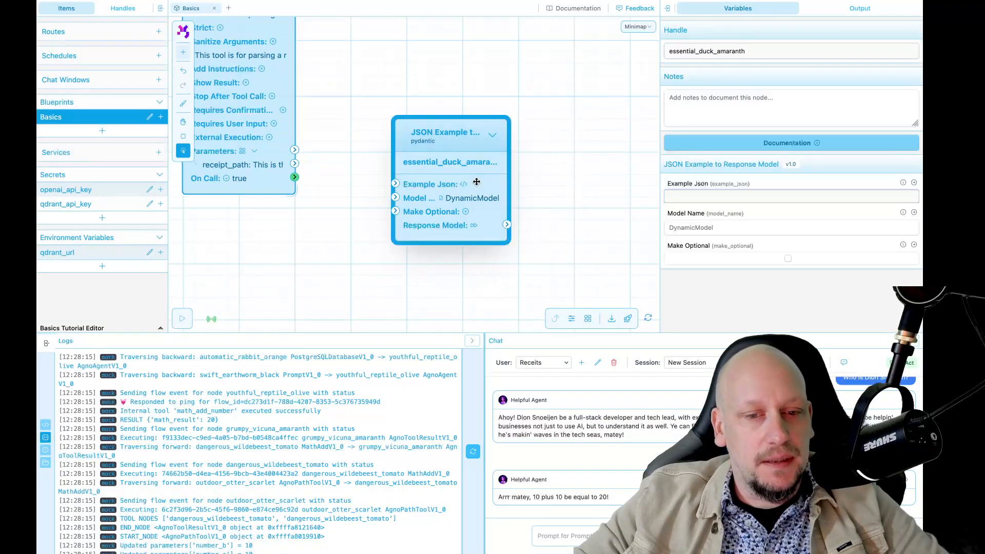
key(Delete)
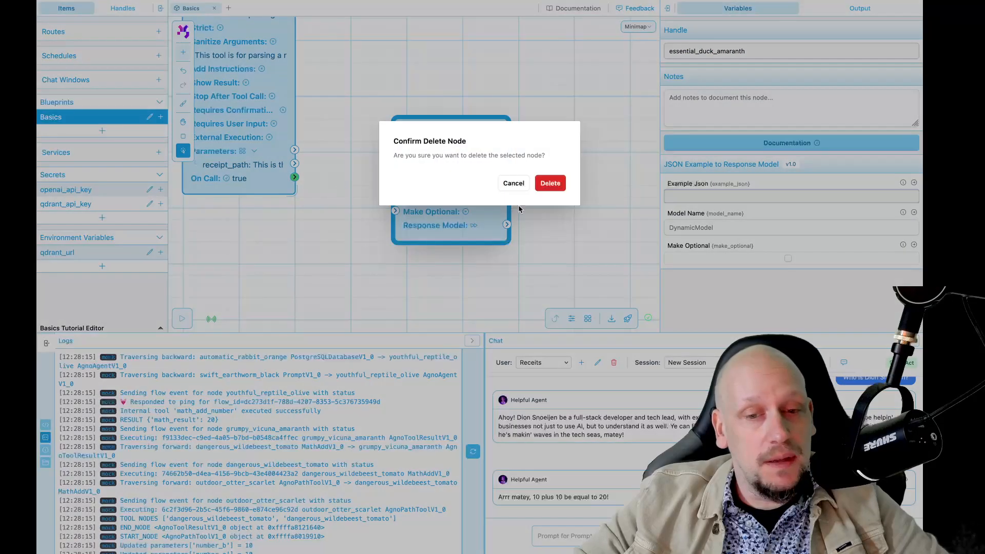
click(552, 184)
Step: Reload the editor, centre the path tool, and try a 'respo' node search without adding
key(super+r)
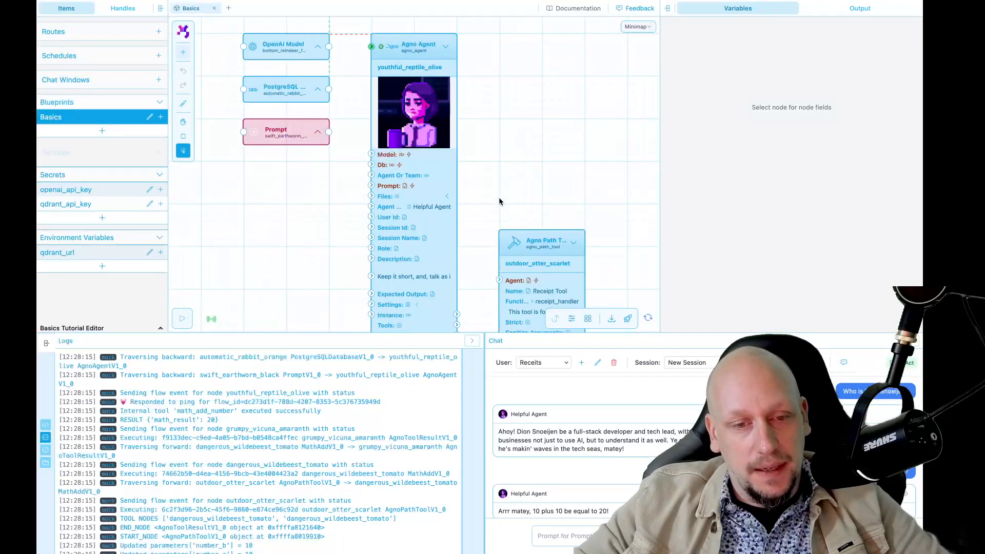
drag(576, 221, 434, 125)
drag(502, 205, 423, 149)
key(super+k)
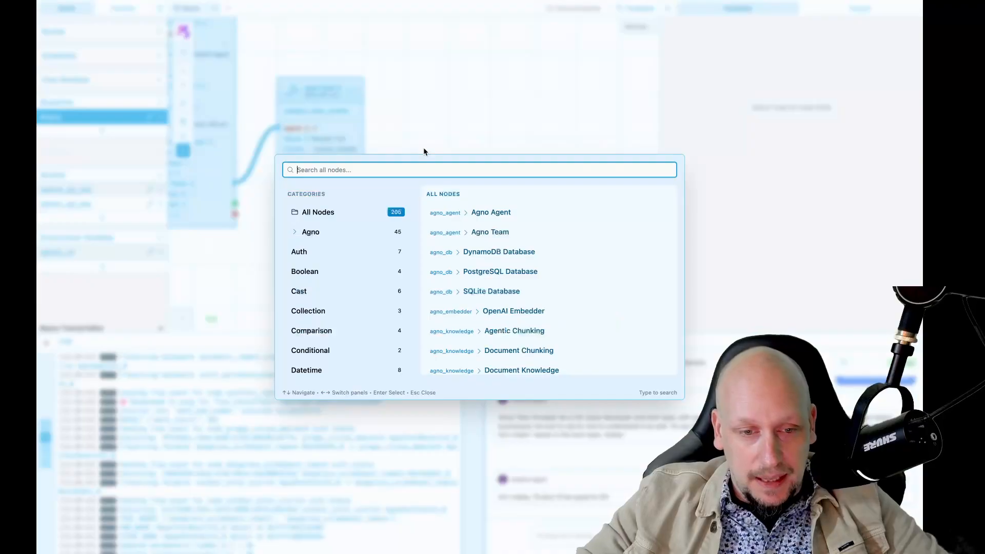
text(kei)
key(BackSpace)
key(BackSpace)
key(BackSpace)
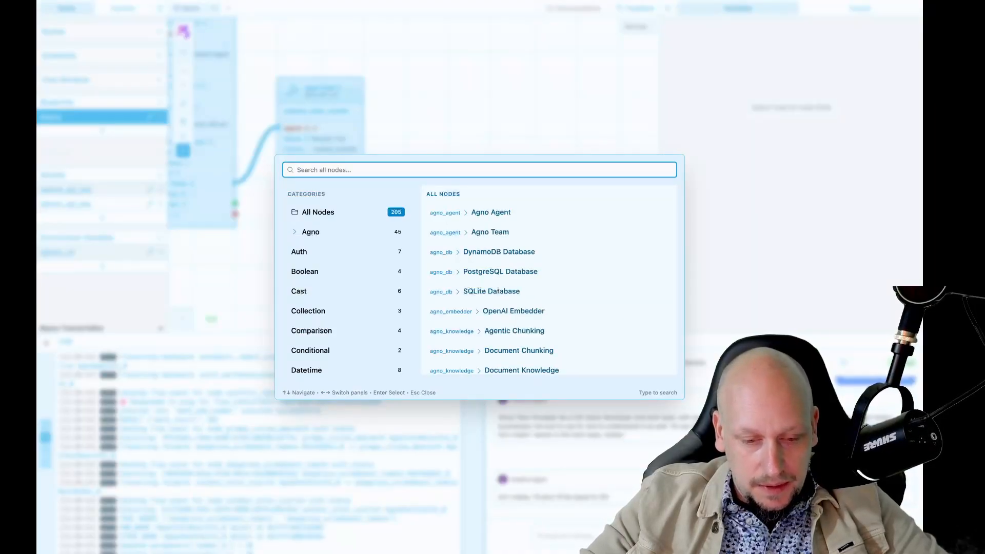
text(respo)
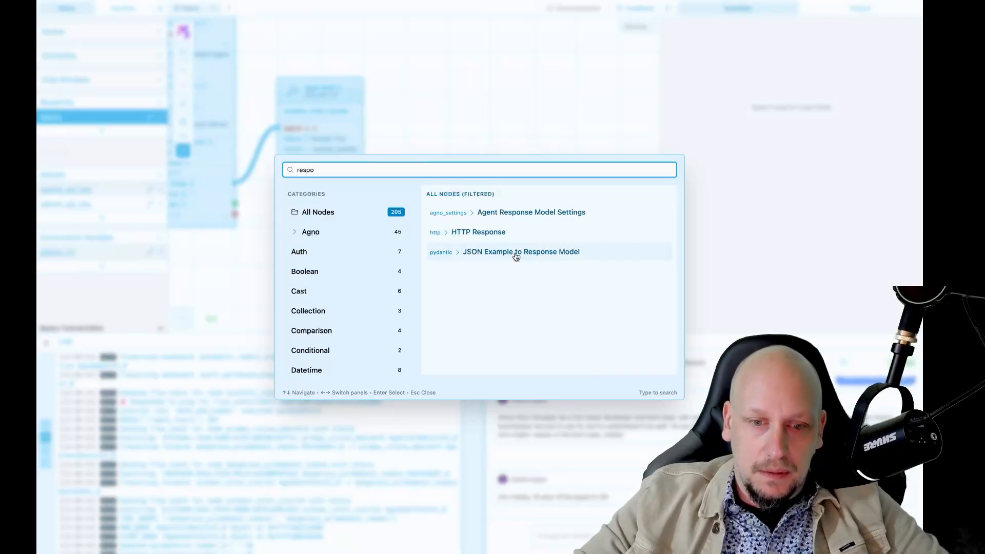
click(477, 152)
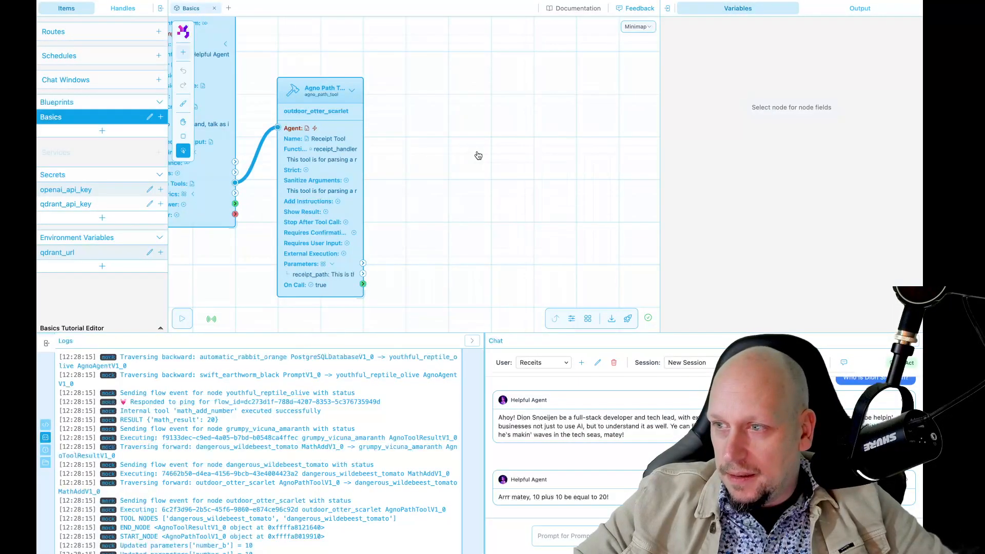
Step: Retry a 'json' node search after switching desktops, then reload the flow editor
key(ctrl+Left)
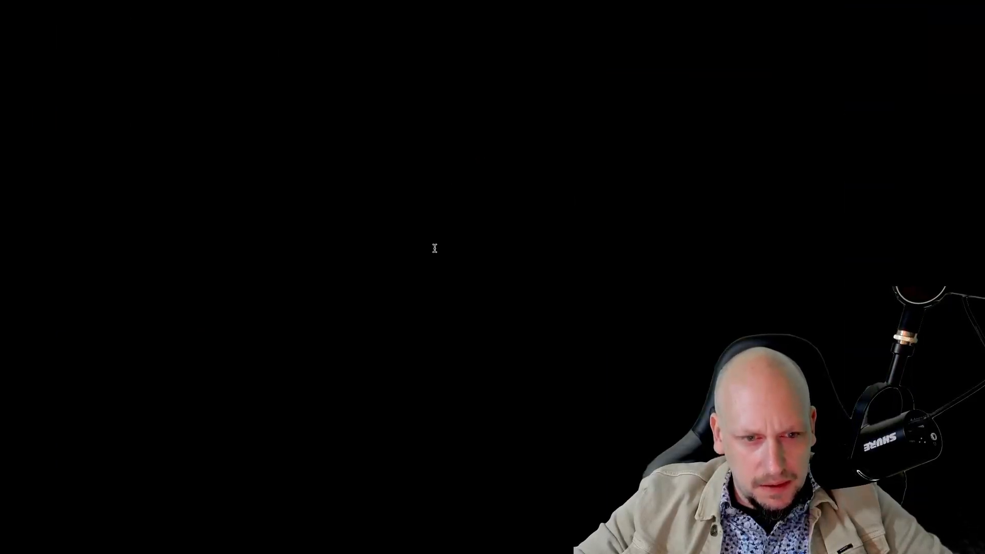
key(ctrl+Right)
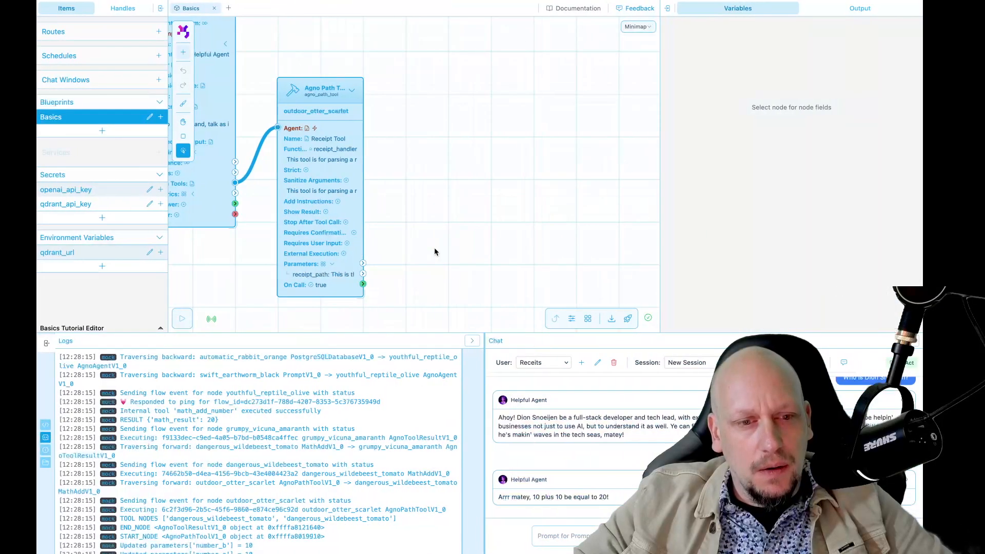
key(shift+a)
text(json)
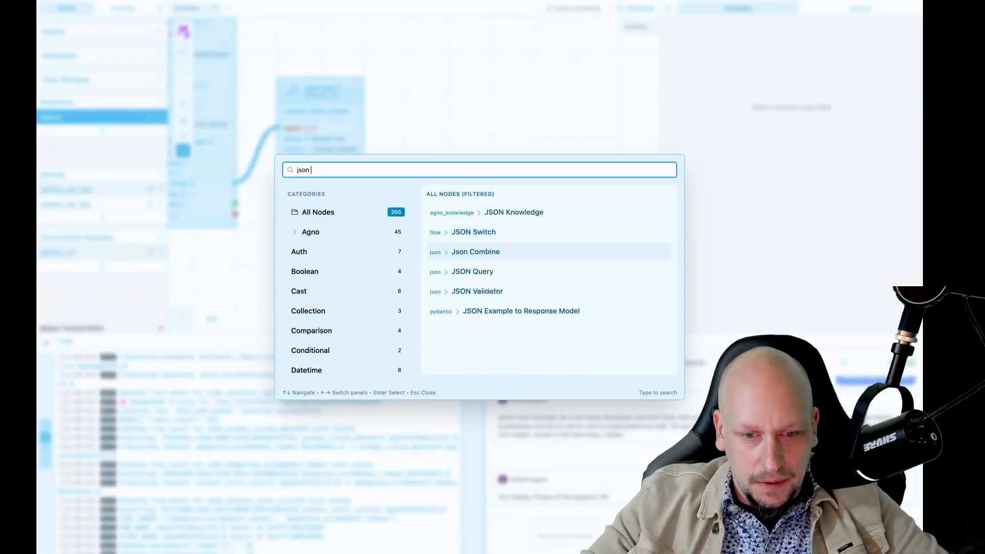
key(Escape)
key(ctrl+Left)
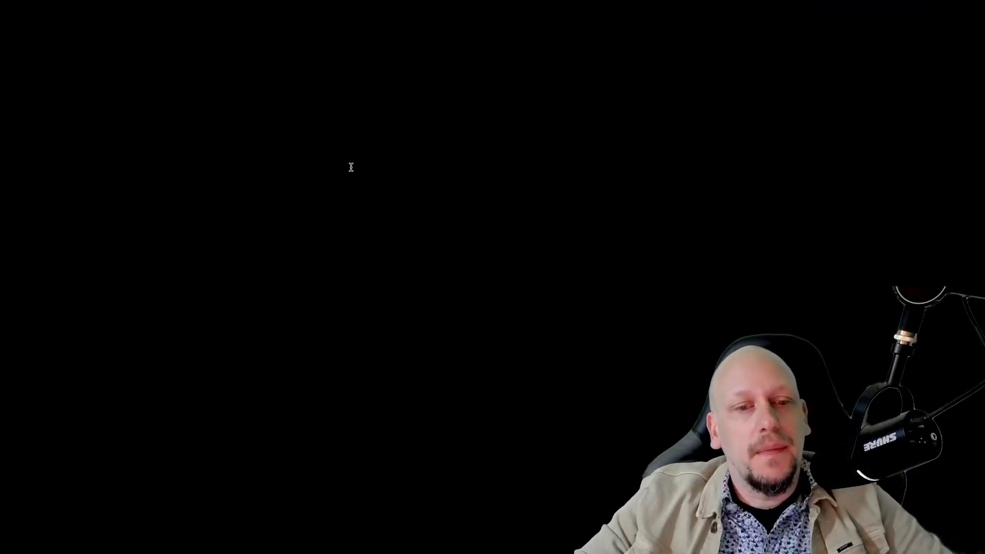
key(ctrl+Right)
key(super+r)
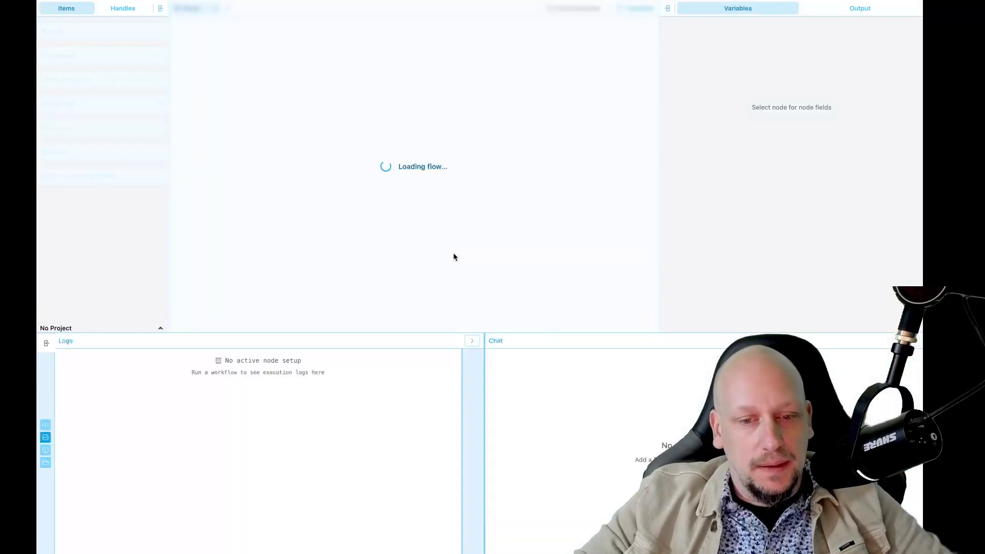
Step: Place a JSON Example to Model node beside the path tool via a 'json' search
drag(593, 181, 420, 100)
scroll(443, 191, down, 3)
drag(444, 192, 392, 154)
double_click(402, 186)
text(json)
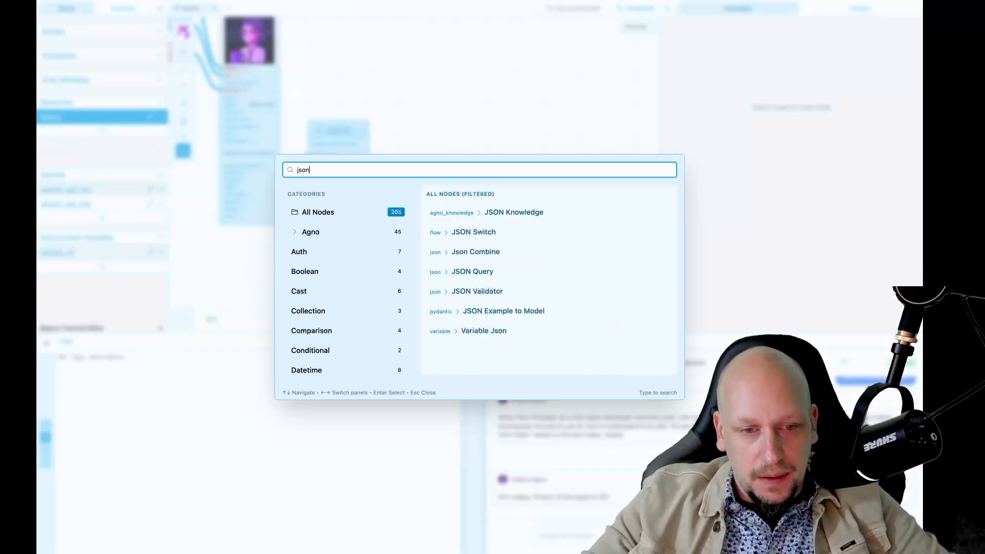
key(Down)
key(Down)
key(Down)
key(Down)
key(Down)
key(Down)
key(Return)
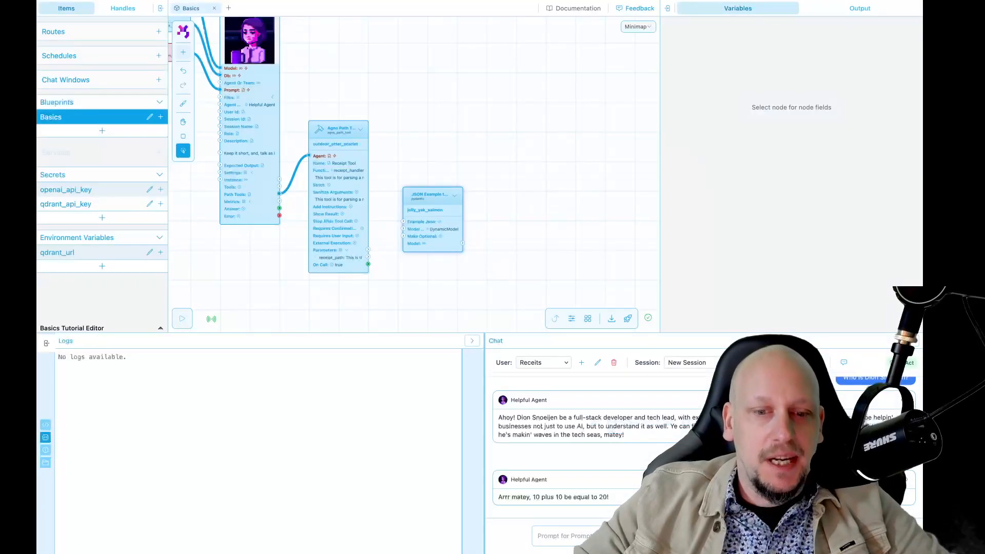
Step: Drag the JSON Example to Model node down beneath the Agno Path Tool and select it
click(426, 221)
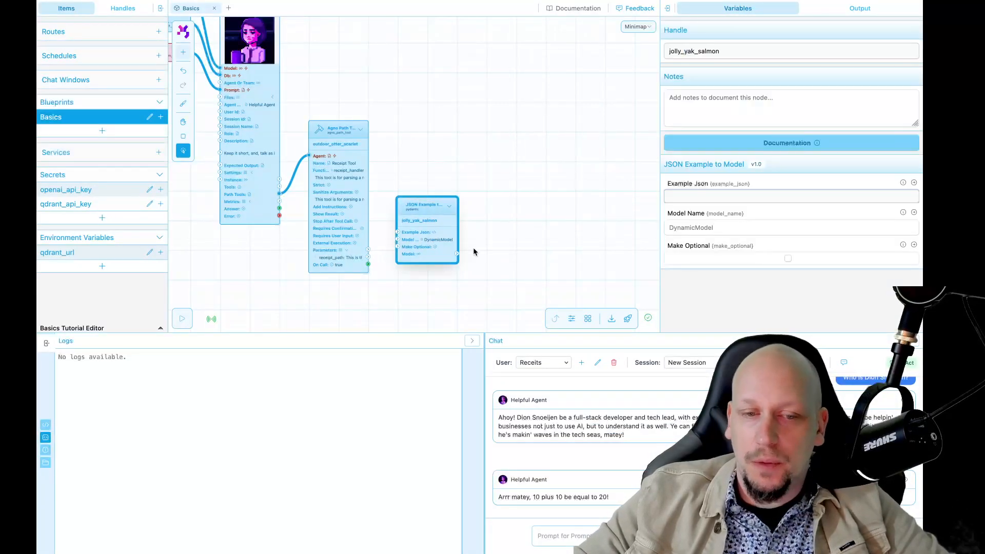
scroll(473, 250, up, 3)
drag(473, 250, 535, 222)
mouse_move(474, 185)
mouse_down()
mouse_move(487, 196)
mouse_move(481, 200)
mouse_up()
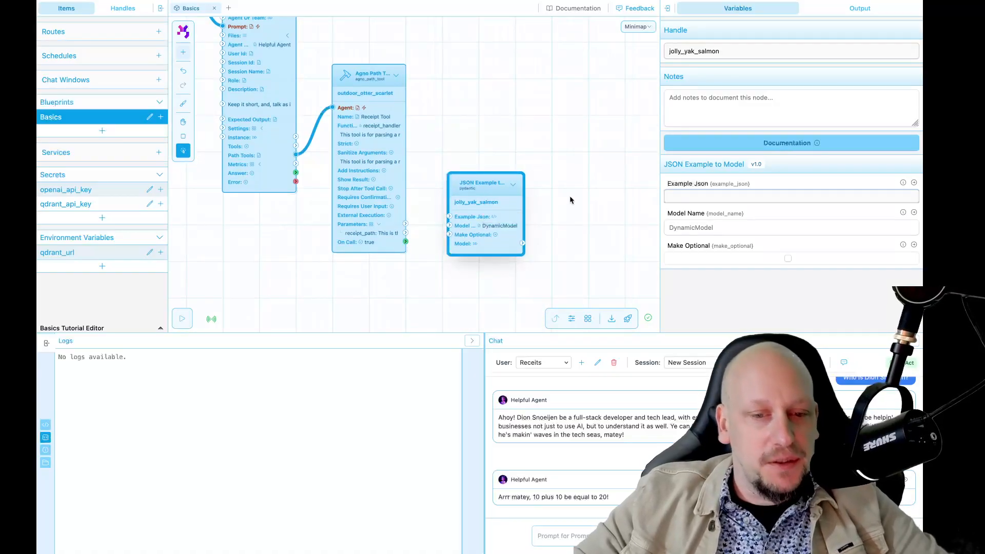
click(561, 200)
drag(492, 225, 491, 275)
key(space)
drag(569, 257, 515, 231)
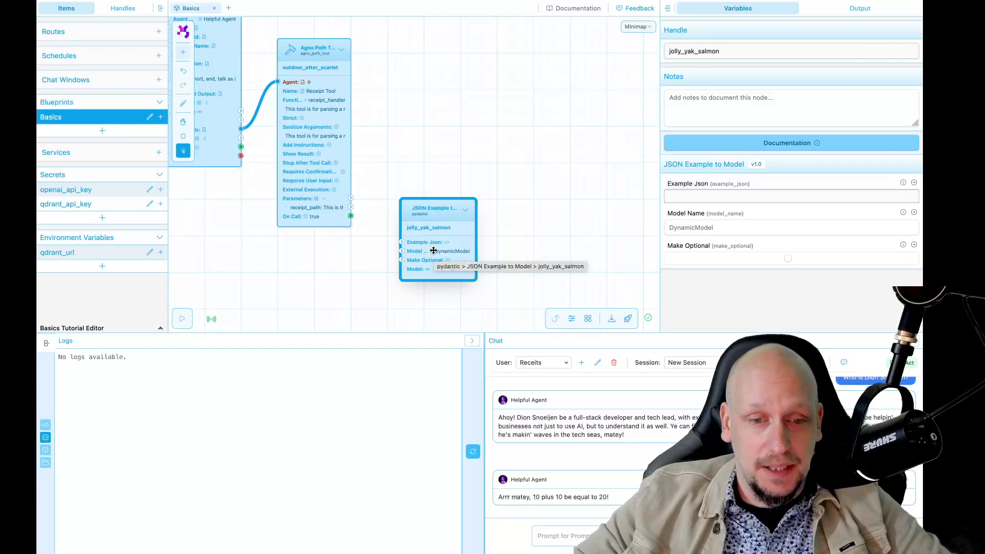
click(490, 229)
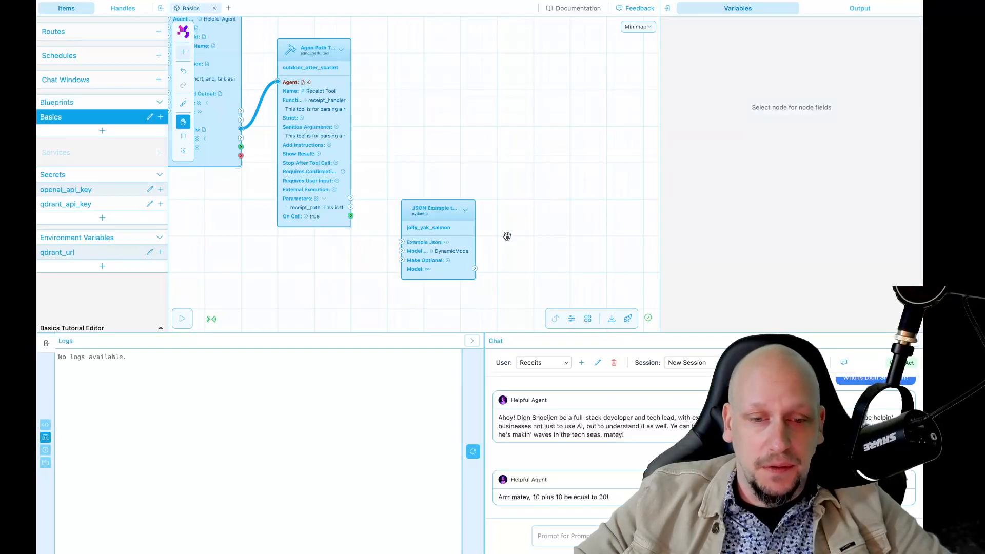
drag(506, 235, 472, 227)
drag(399, 226, 384, 255)
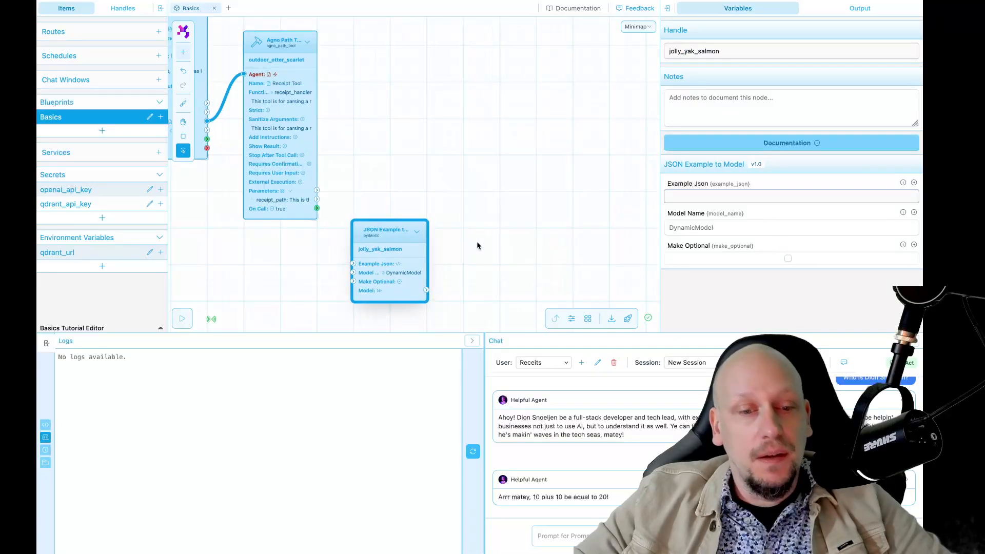
click(477, 241)
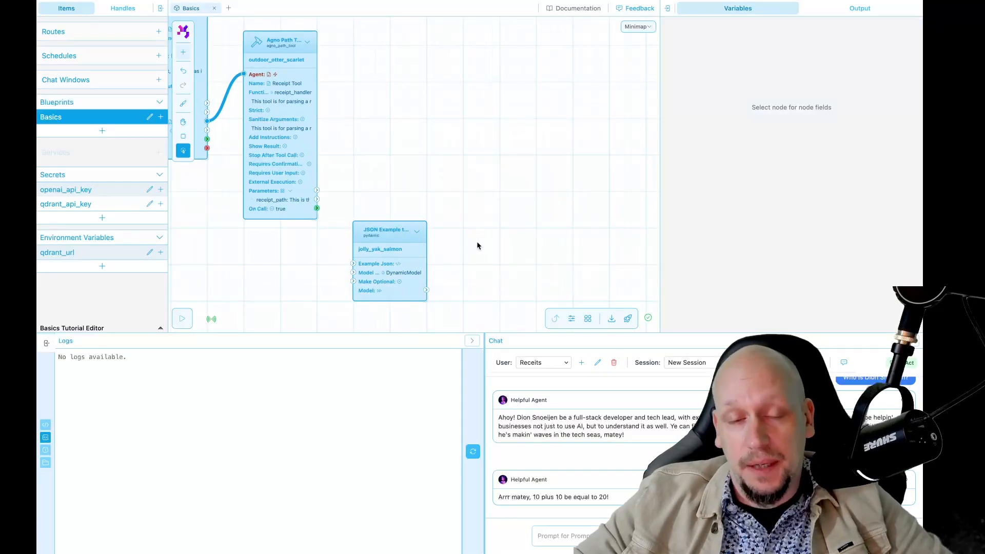
click(392, 248)
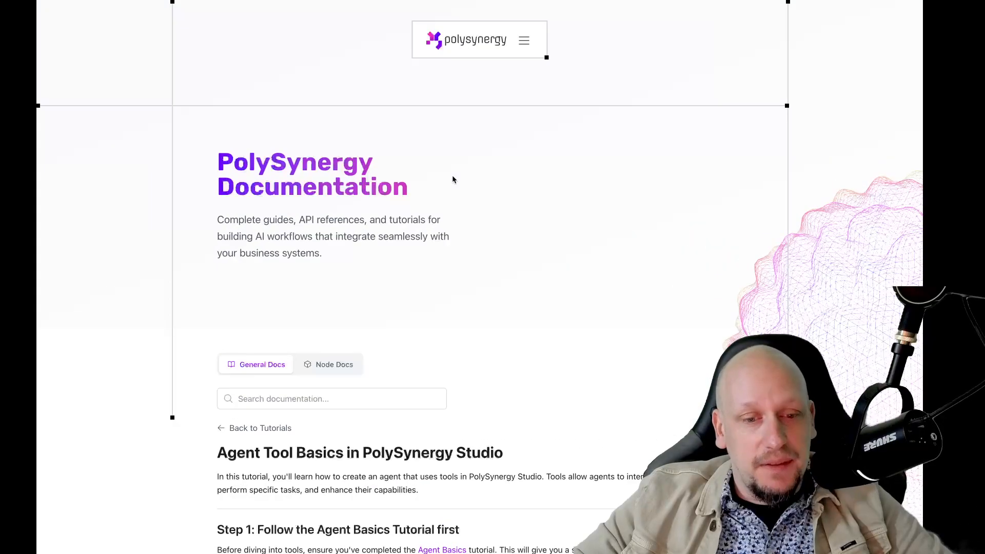
Step: Select the tutorial's parking-receipt example JSON, then nudge the JSON Example node slightly down-right
scroll(453, 179, down, 5)
scroll(452, 179, down, 20)
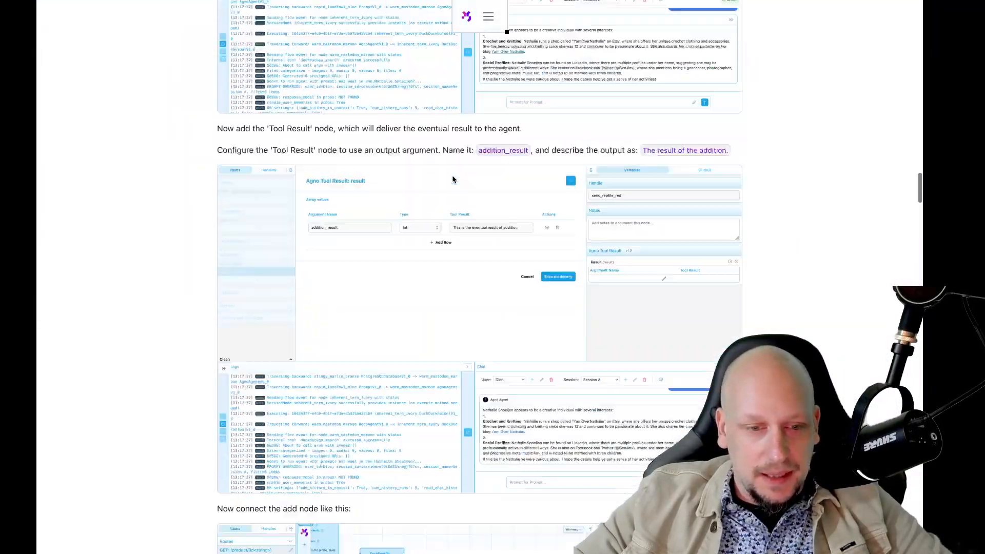
scroll(453, 178, down, 20)
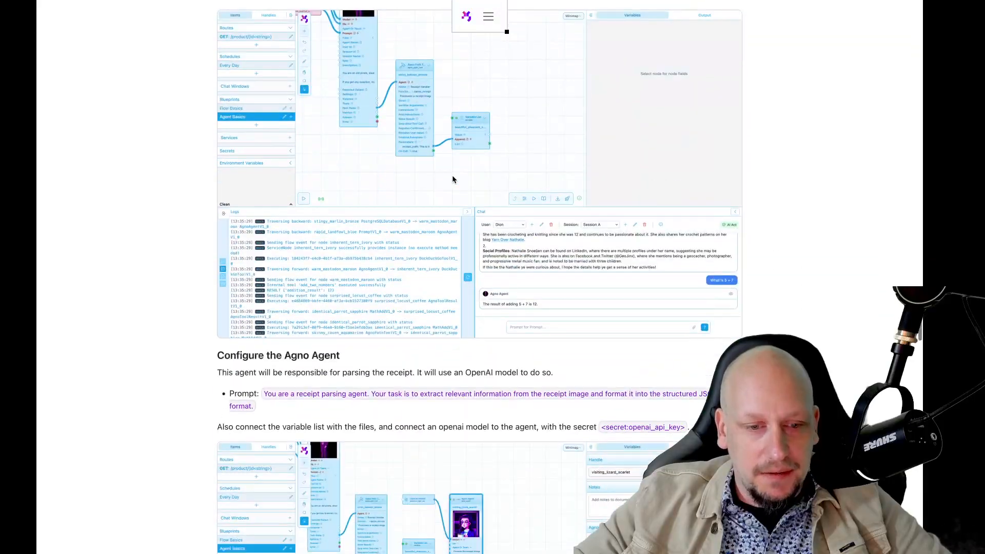
scroll(453, 179, down, 15)
scroll(453, 180, up, 5)
scroll(441, 177, down, 1)
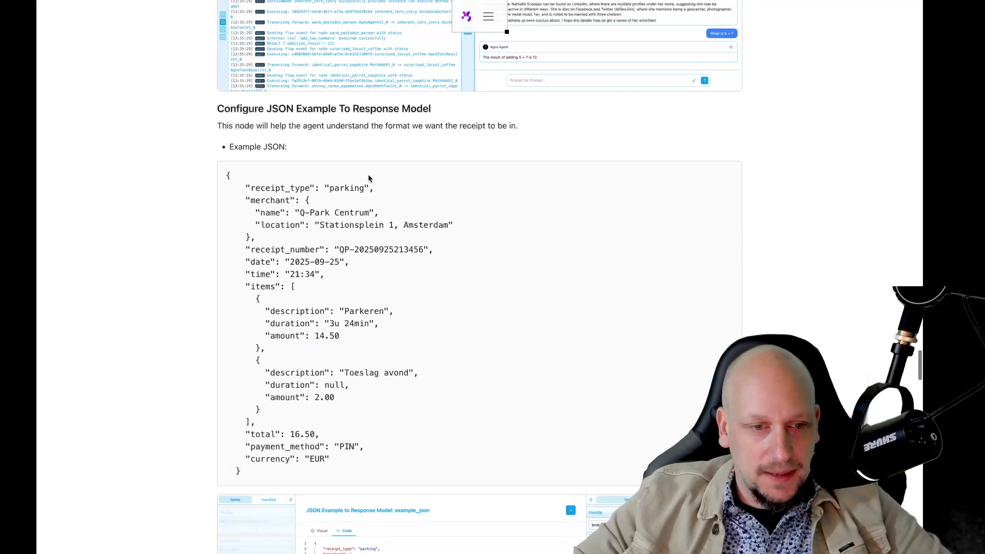
drag(226, 175, 325, 479)
key(ctrl+c)
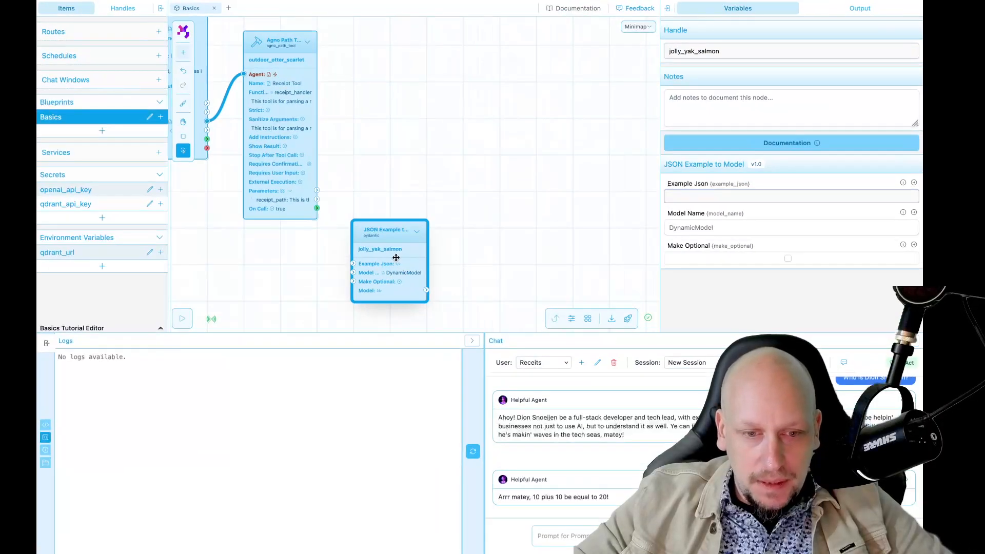
drag(398, 257, 401, 265)
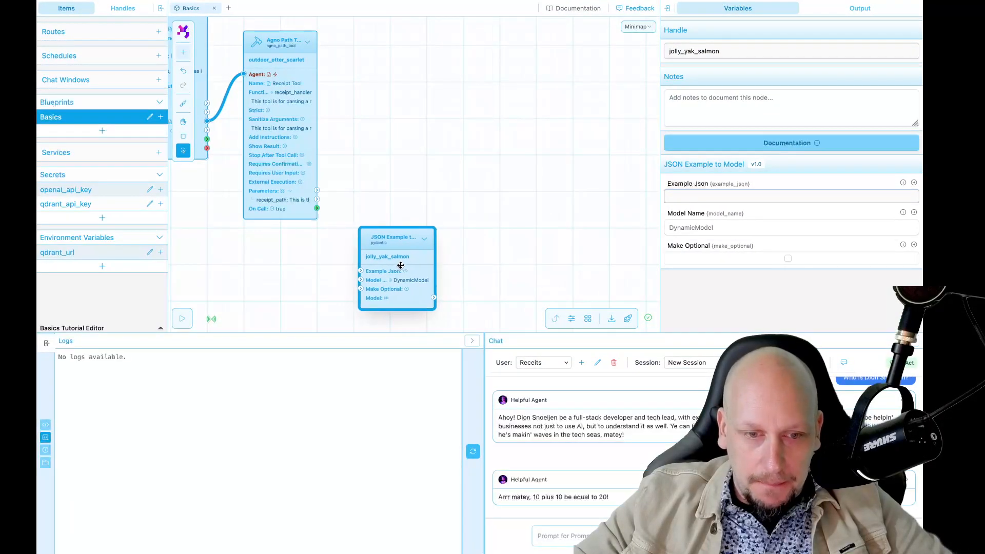
Step: Paste the parking-receipt JSON into the node's Example Json code editor
click(732, 197)
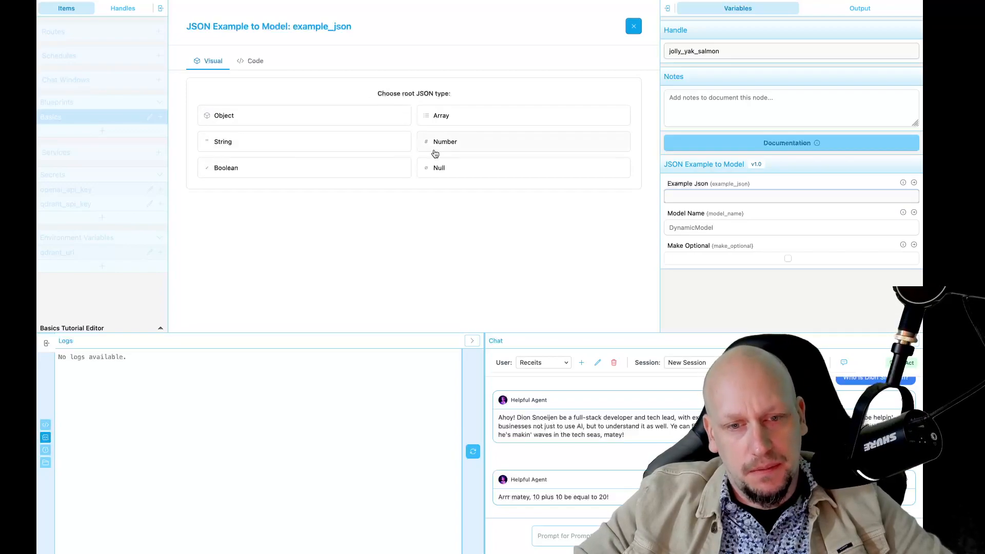
click(255, 61)
click(254, 79)
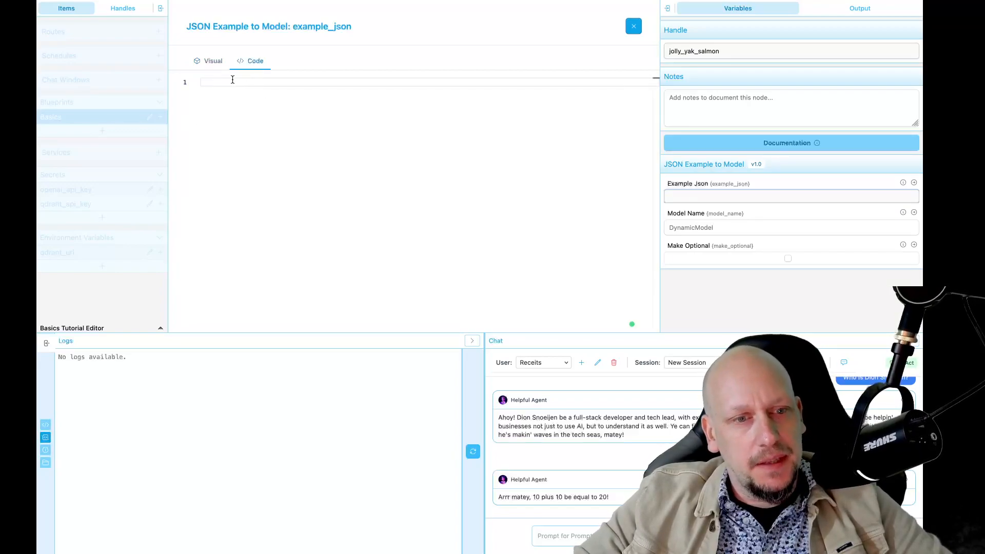
key(ctrl+v)
scroll(377, 202, down, 1)
scroll(377, 202, down, 1)
drag(216, 251, 216, 138)
click(230, 157)
scroll(284, 153, up, 2)
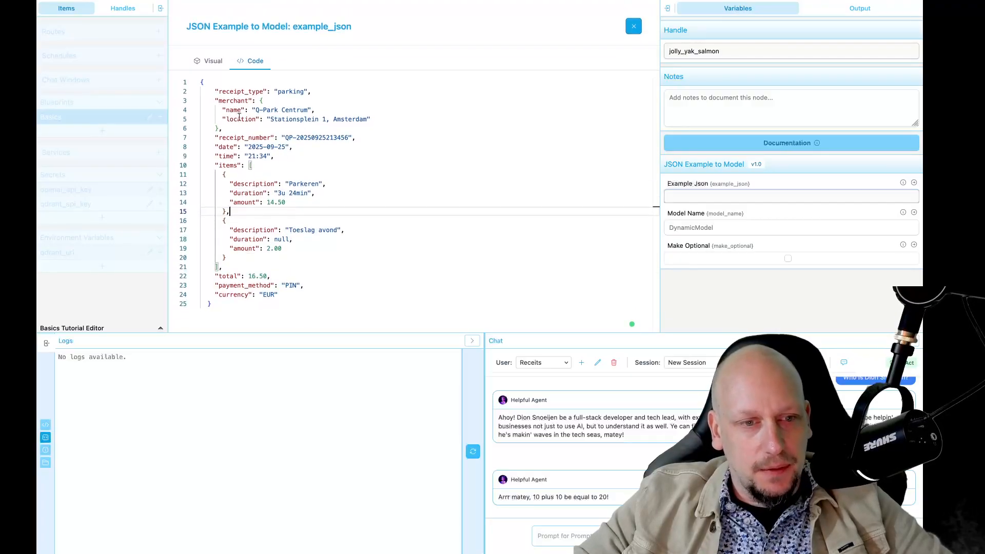
Step: Review the receipt_type, merchant, receipt_number and Parkeren fields in table view, then save the JSON
double_click(239, 92)
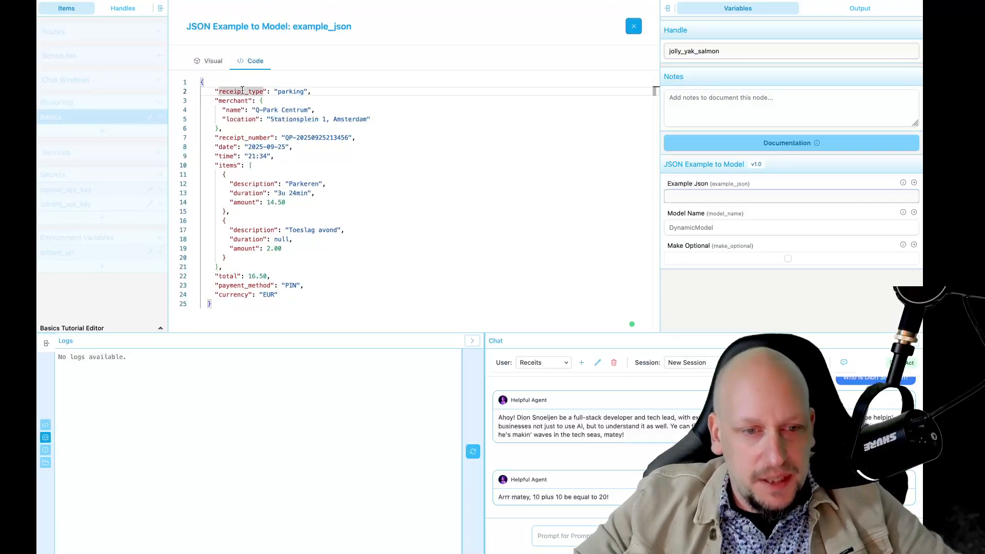
double_click(233, 100)
double_click(235, 138)
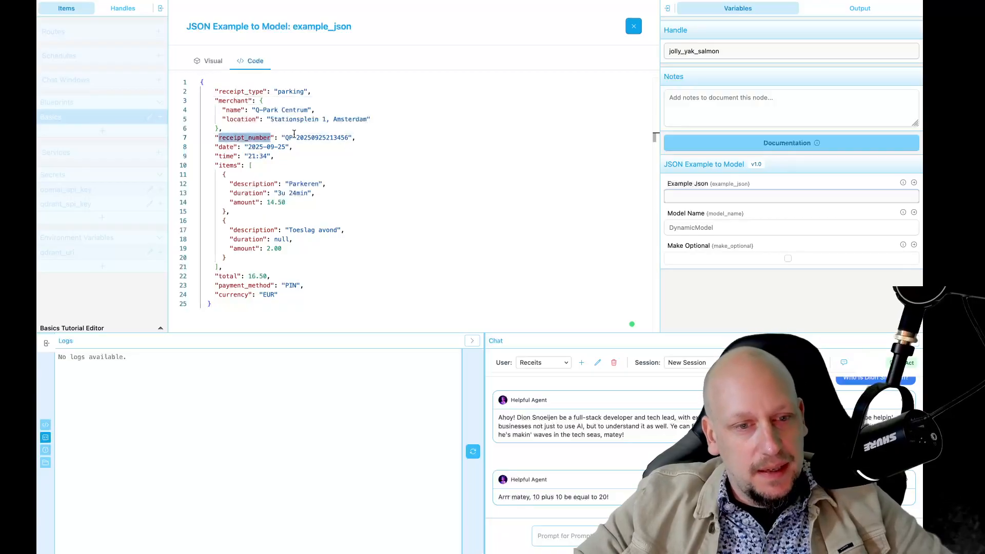
double_click(296, 184)
click(208, 61)
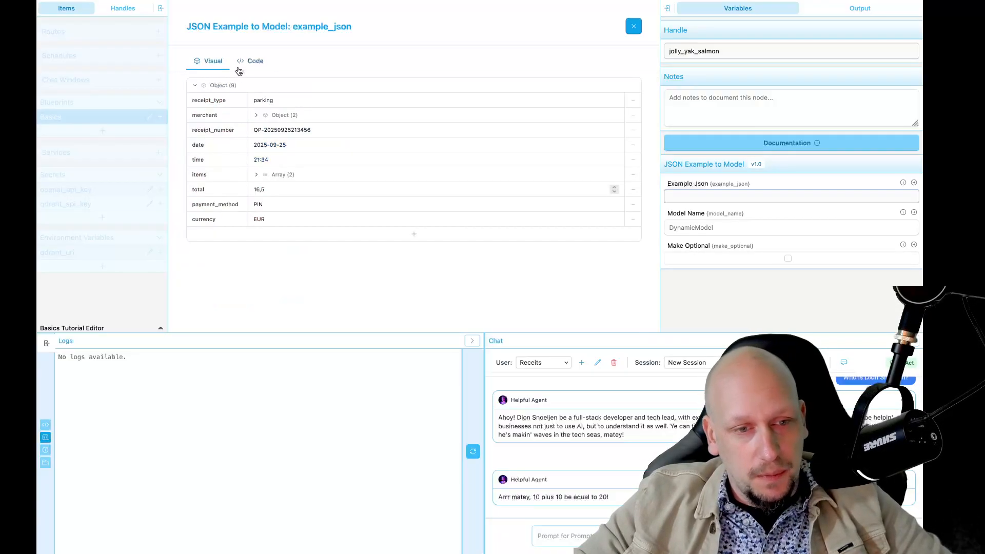
scroll(495, 300, down, 2)
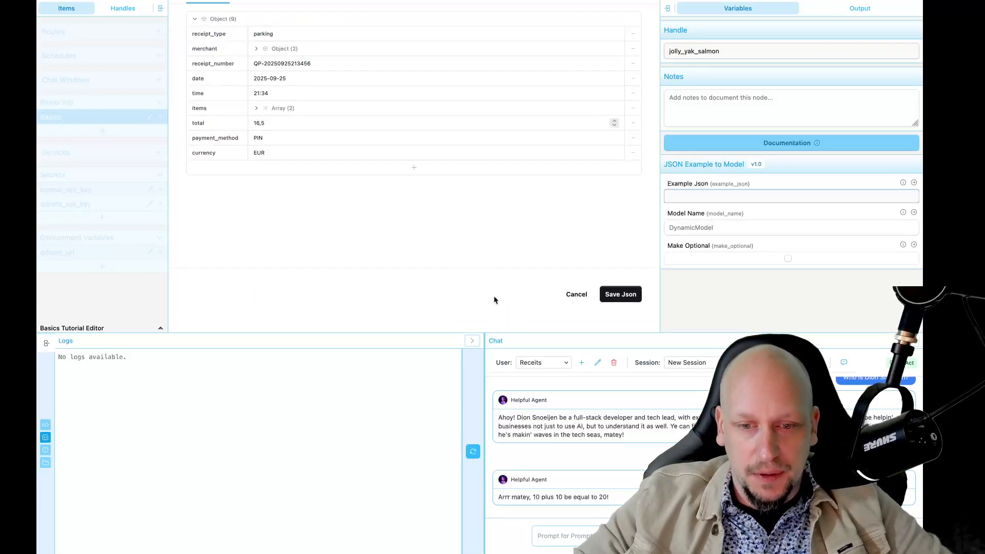
click(622, 303)
Step: Add an Agno Agent node to the canvas through the 'agent' node search
click(541, 263)
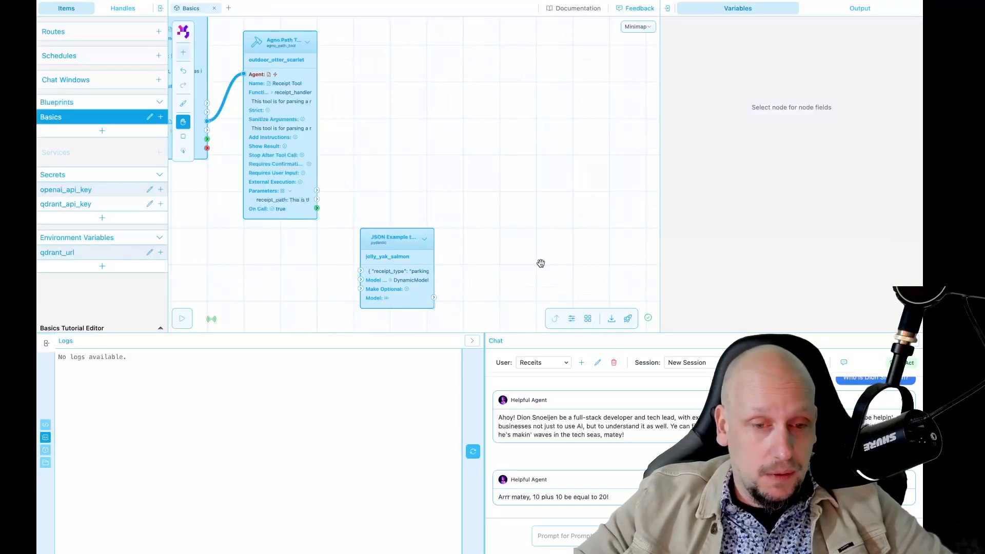
drag(541, 263, 504, 224)
scroll(504, 223, up, 2)
scroll(504, 224, down, 3)
drag(423, 199, 393, 197)
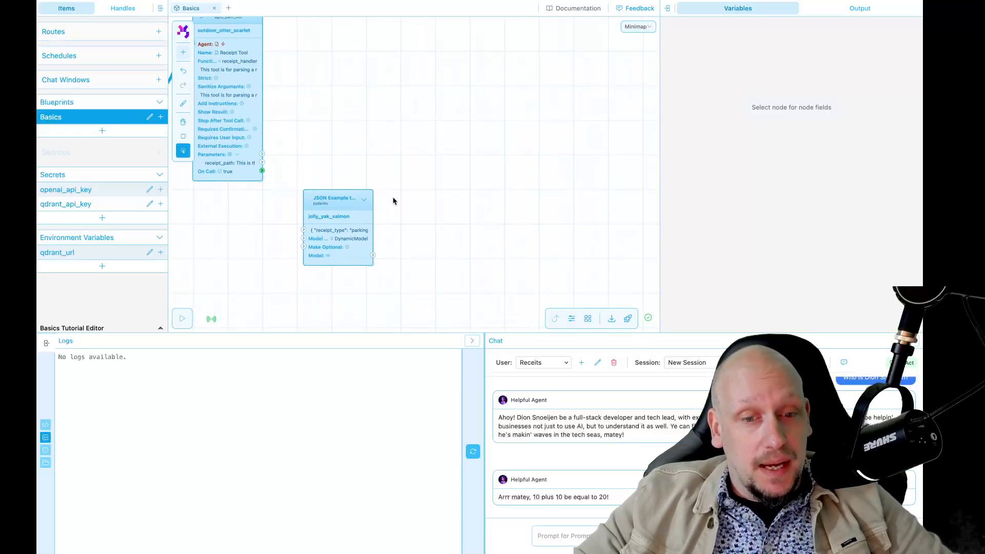
drag(430, 143, 447, 201)
key(shift+a)
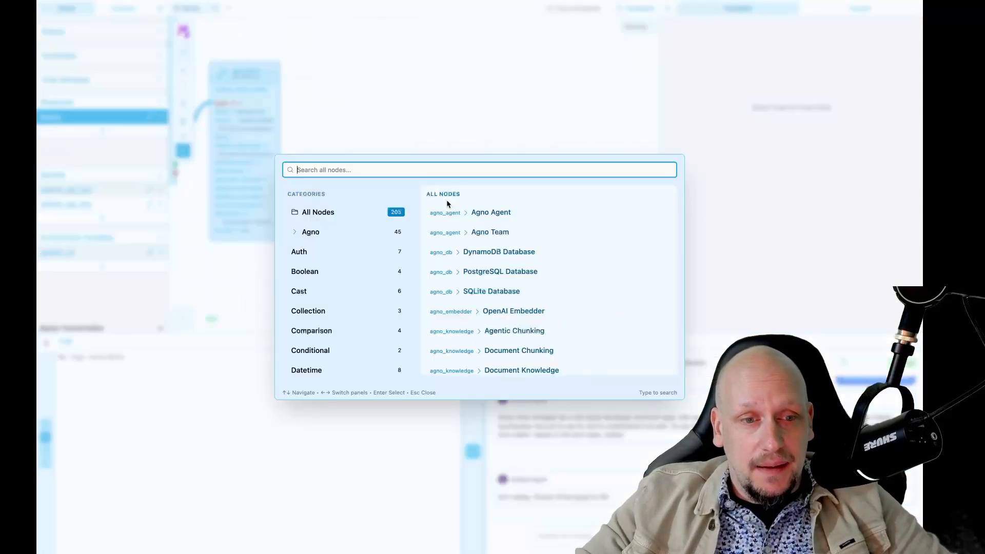
text(agent)
key(Down)
key(Return)
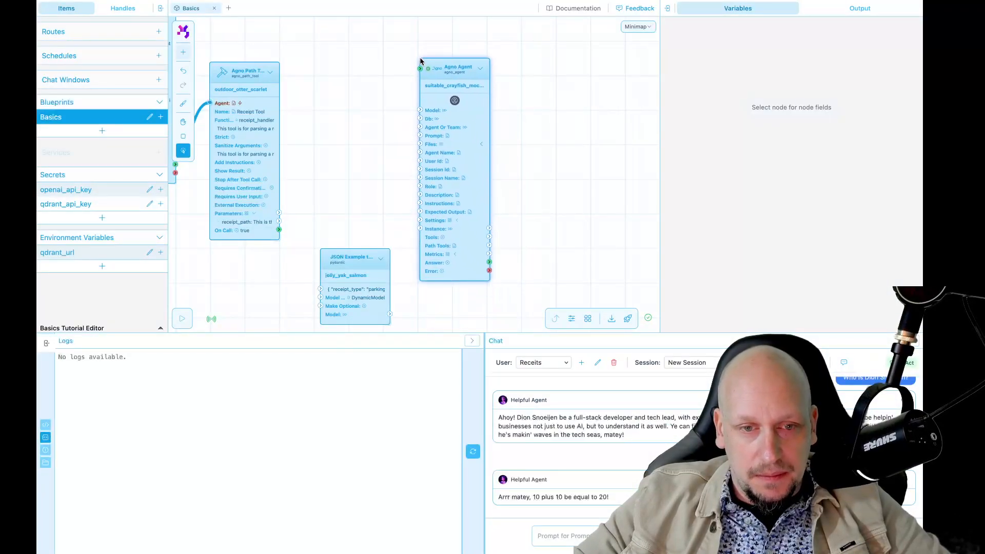
click(415, 55)
Step: Generate a new avatar for the Agno Agent and move the node right and down
click(470, 125)
click(767, 195)
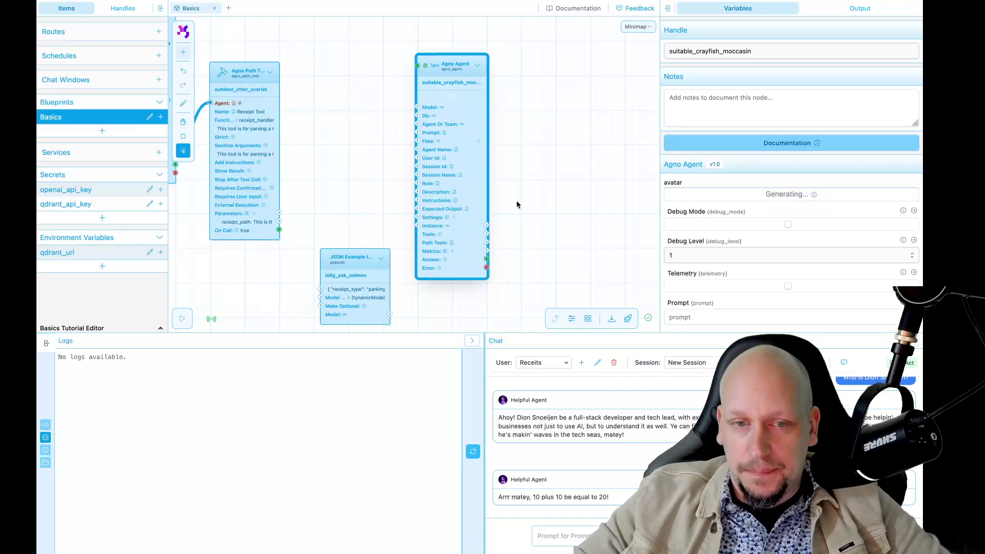
click(516, 200)
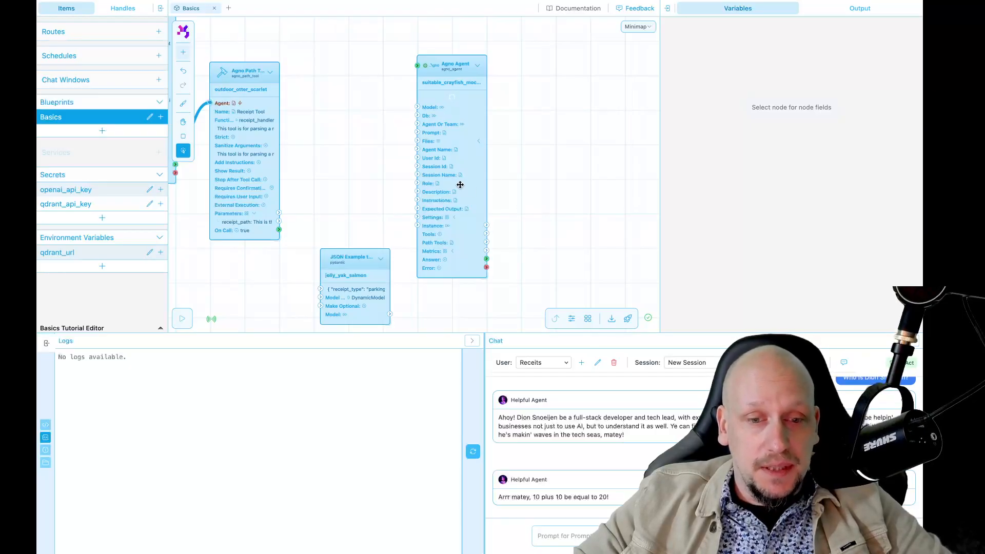
drag(459, 186, 528, 207)
Step: Expand the agent's Settings group and shift the JSON Example node to the left
scroll(562, 251, up, 5)
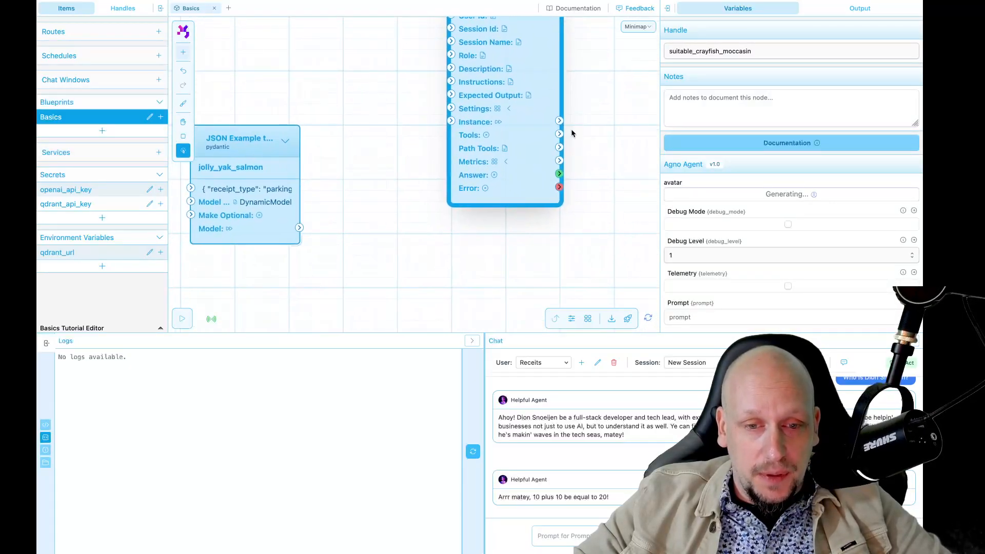
click(511, 109)
scroll(393, 190, down, 1)
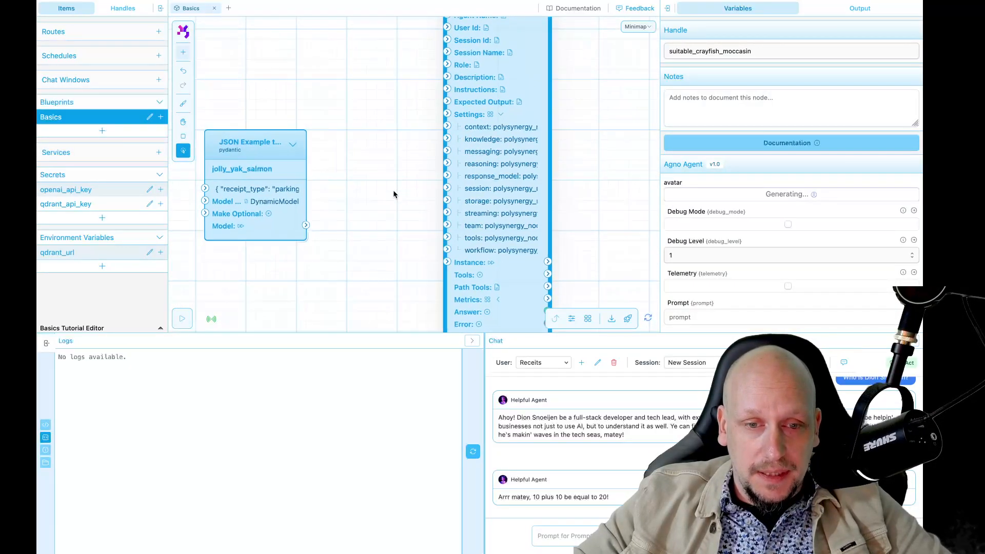
drag(284, 195, 259, 198)
click(346, 203)
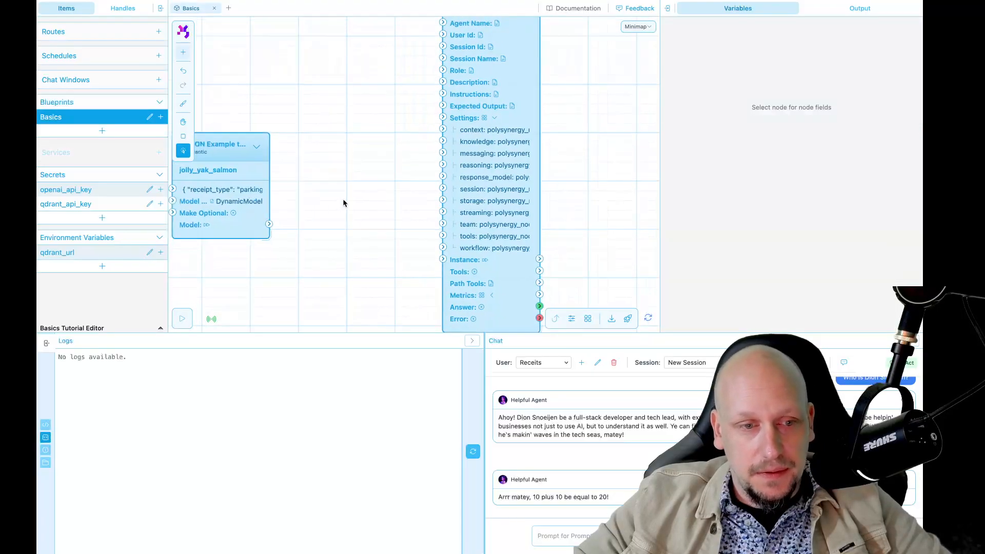
scroll(350, 200, down, 4)
key(space)
Step: Insert an Agent Response Model Settings node fed by the JSON Model output into Output Schema
drag(350, 200, 384, 205)
key(shift+a)
text(res)
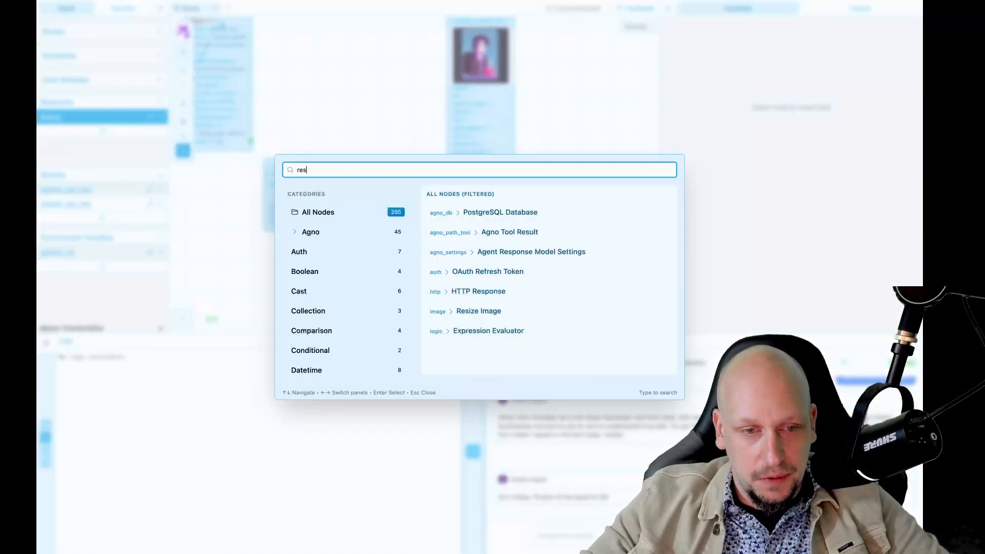
text(pon)
key(Return)
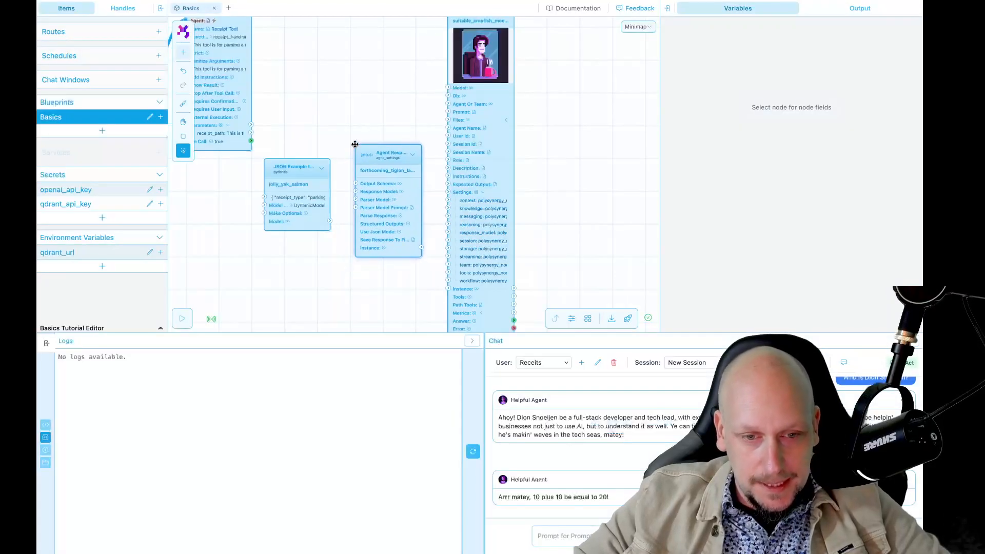
click(355, 156)
scroll(320, 301, up, 3)
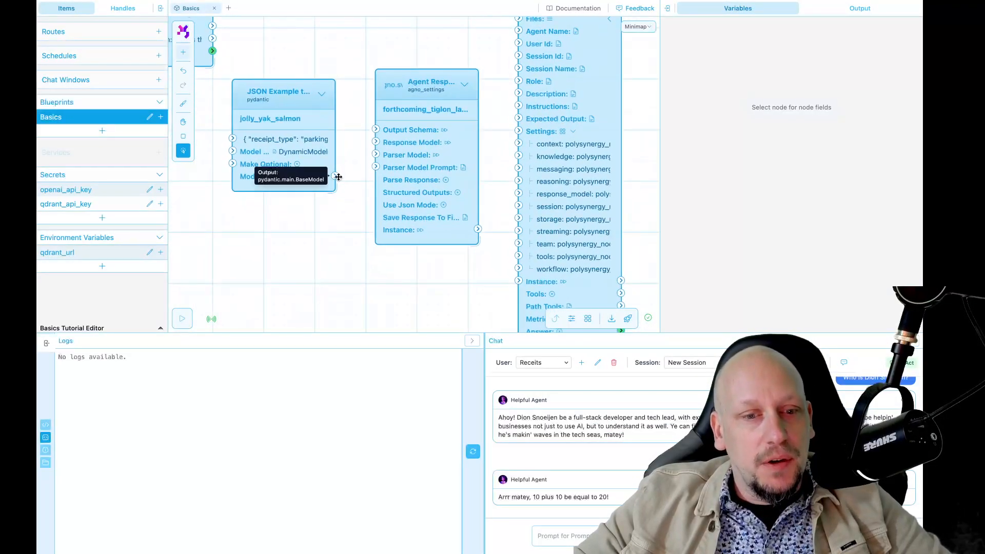
drag(339, 174, 376, 129)
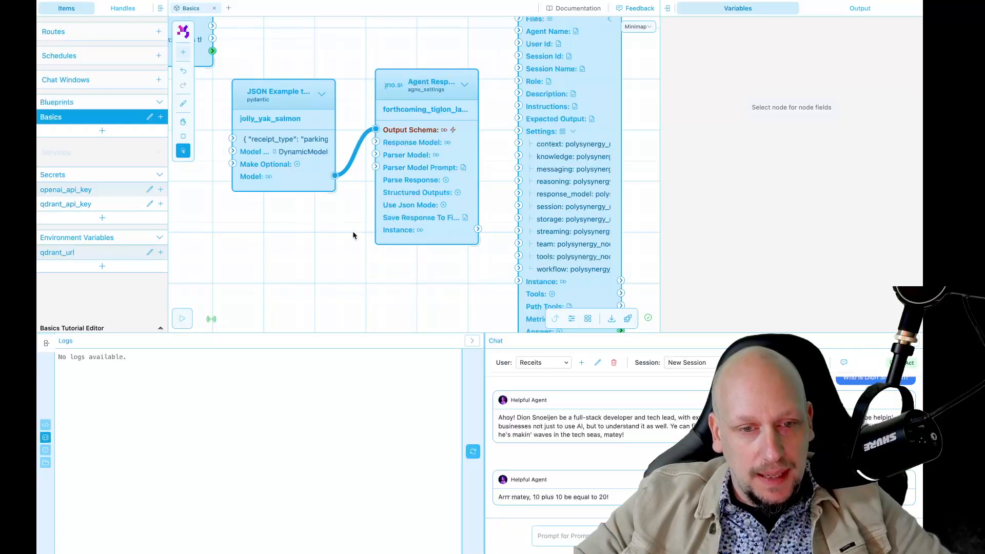
Step: Link the response settings Instance to the Agno Agent's response_model input
scroll(353, 234, down, 3)
key(space)
drag(357, 257, 328, 269)
click(363, 200)
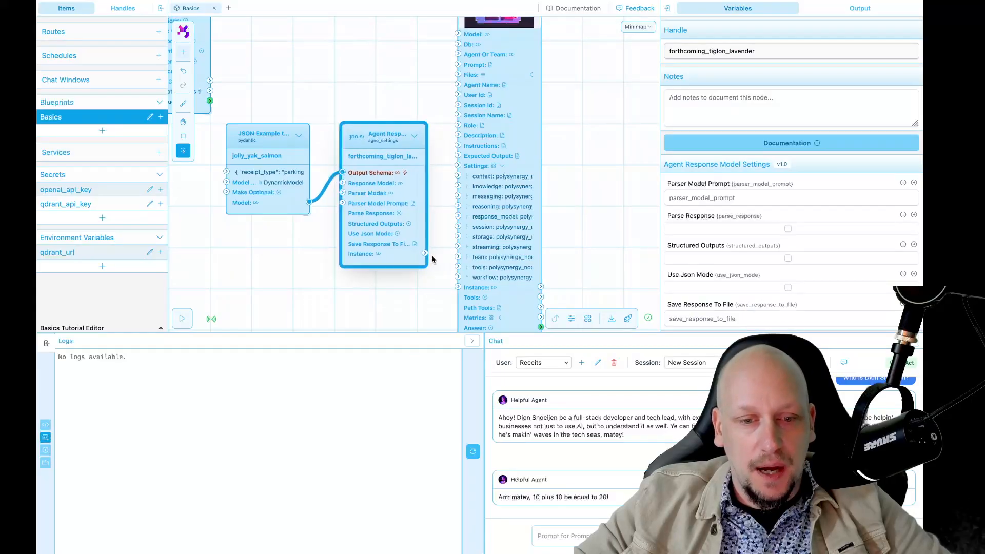
drag(425, 254, 458, 216)
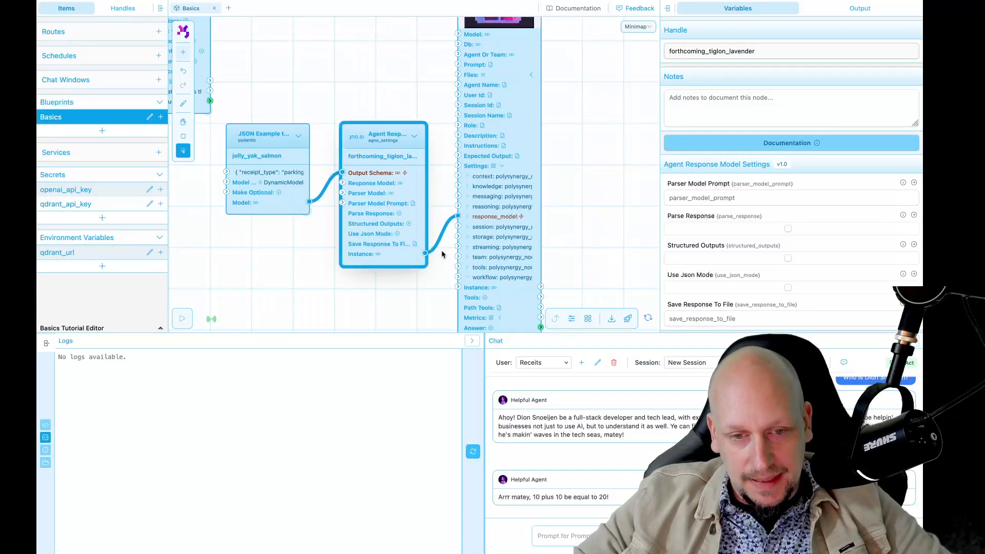
Step: Move an OpenAI Model node next to the new Agno Agent
scroll(425, 284, down, 3)
click(495, 244)
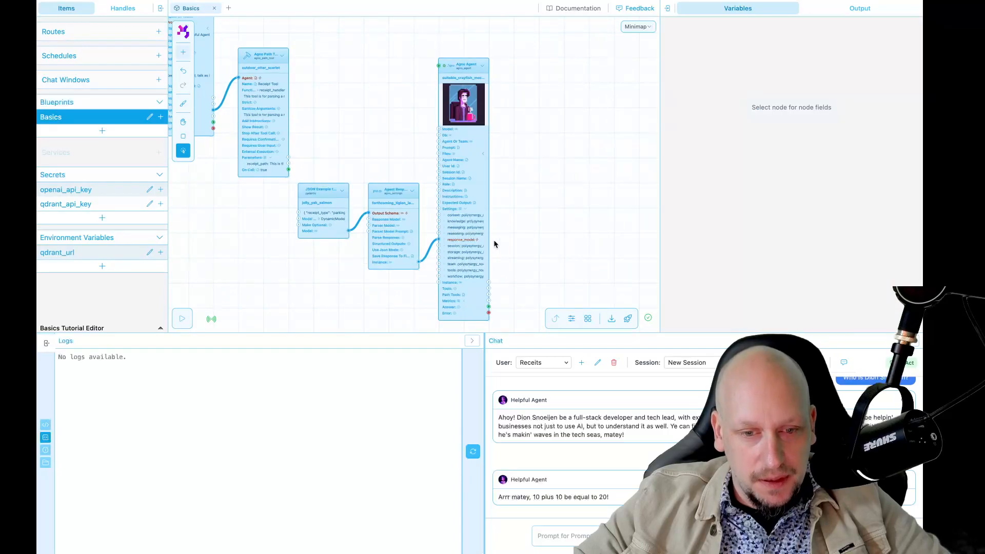
drag(441, 150, 529, 203)
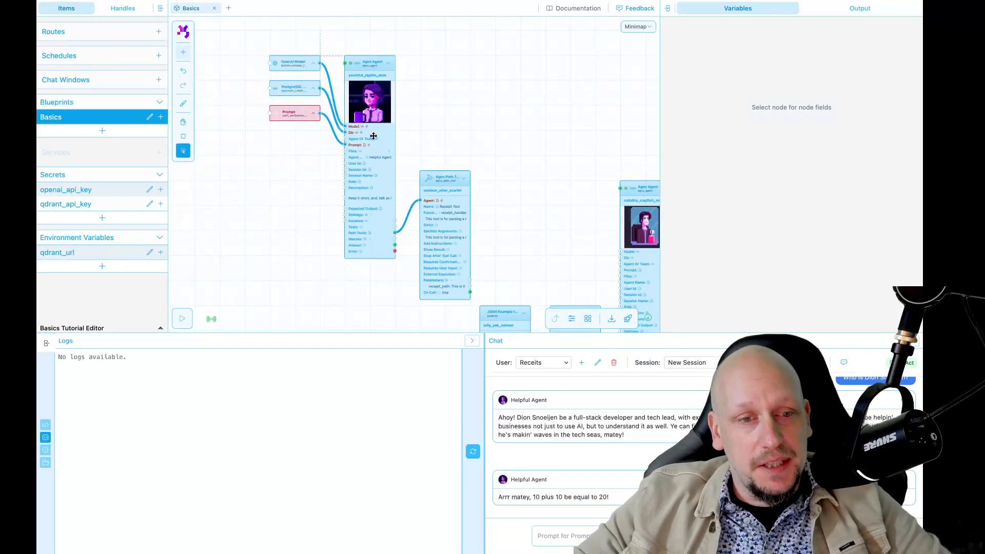
drag(301, 70, 449, 165)
Step: Connect the OpenAI Model to the new agent's Model input, then collapse it and nudge it right
click(428, 141)
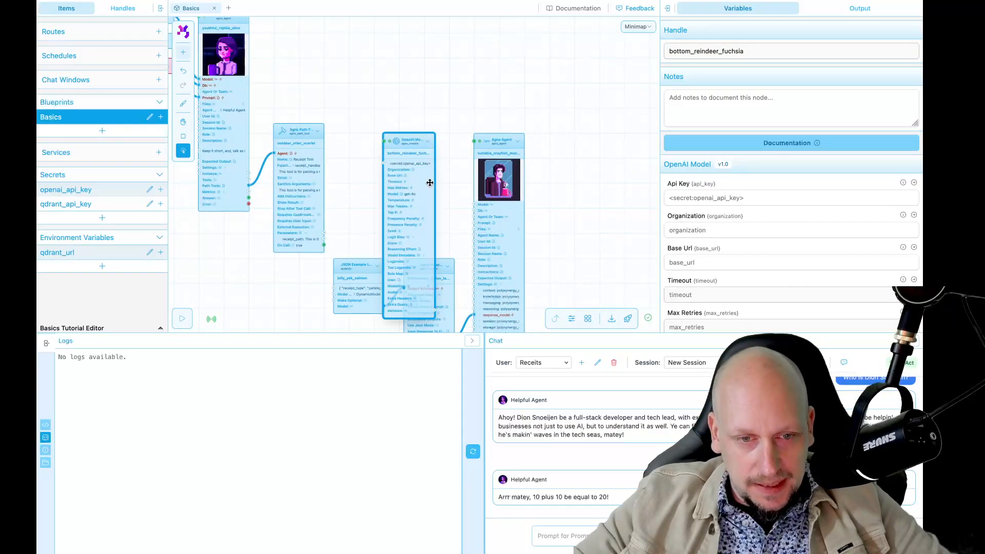
drag(434, 310, 473, 203)
scroll(421, 197, up, 5)
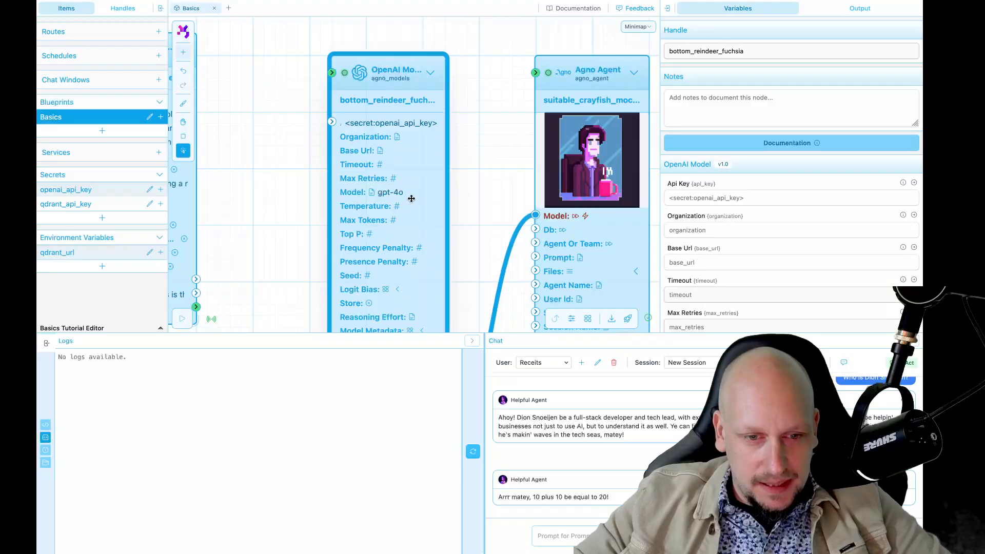
click(430, 73)
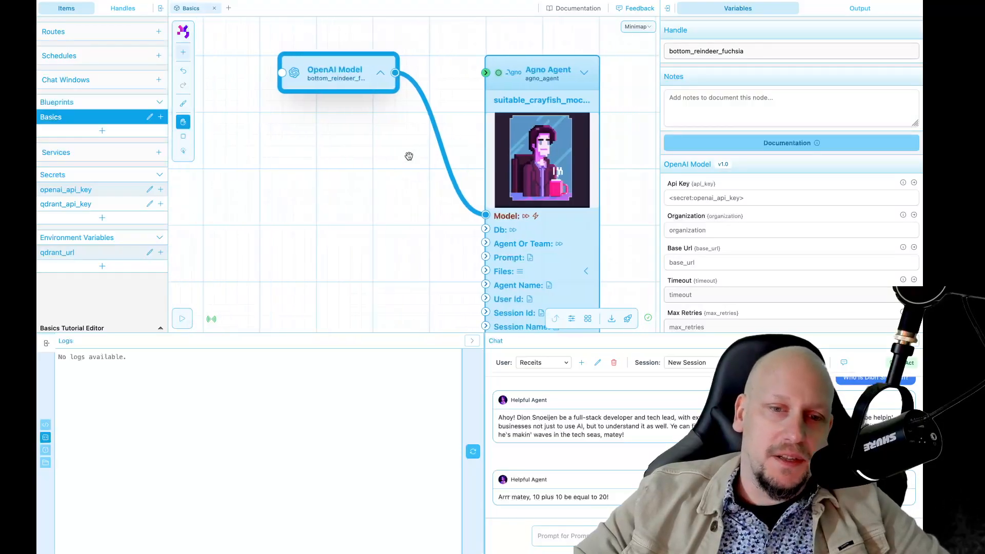
scroll(409, 159, down, 5)
drag(376, 104, 397, 105)
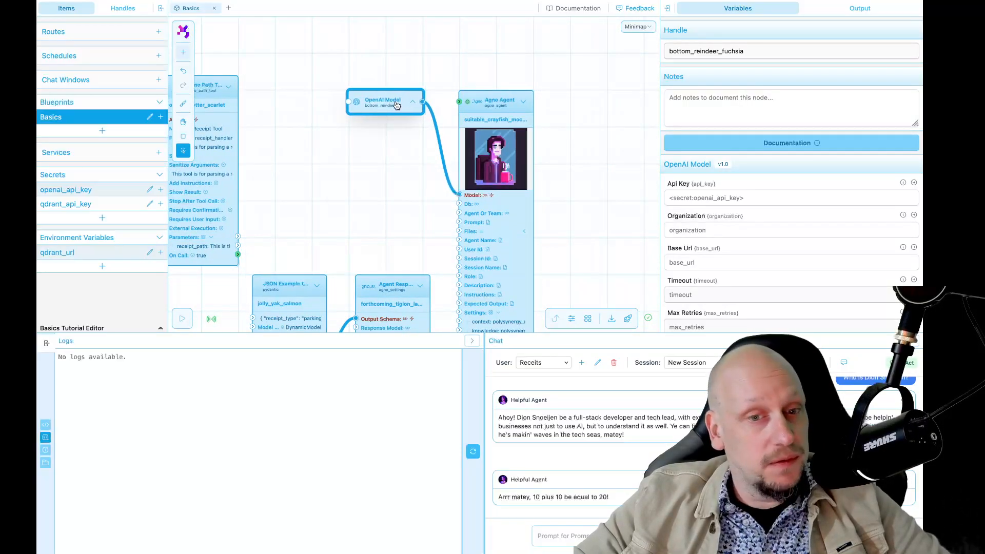
click(412, 178)
Step: Collapse the agent's Settings group and the Agent Response and JSON Example nodes
drag(413, 179, 387, 128)
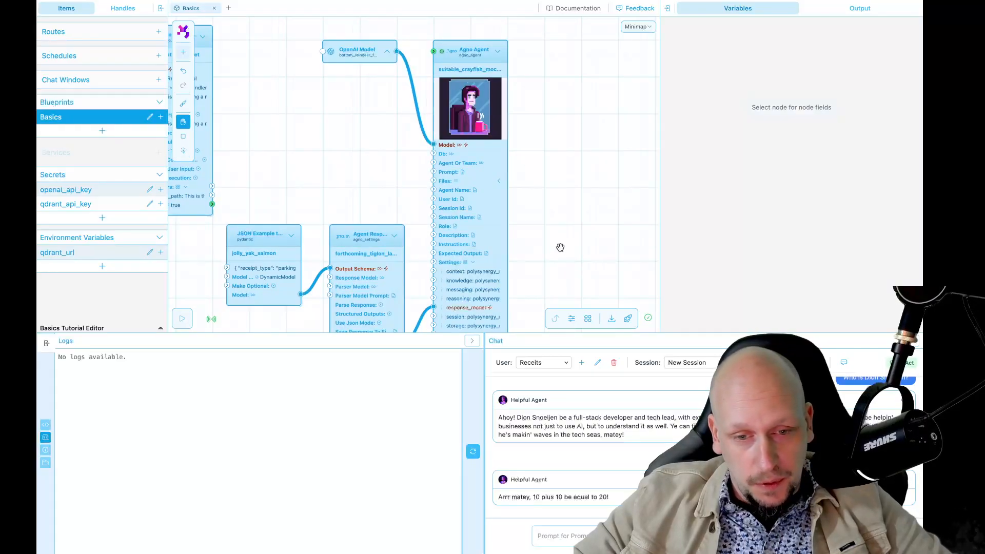
drag(565, 248, 576, 170)
click(494, 183)
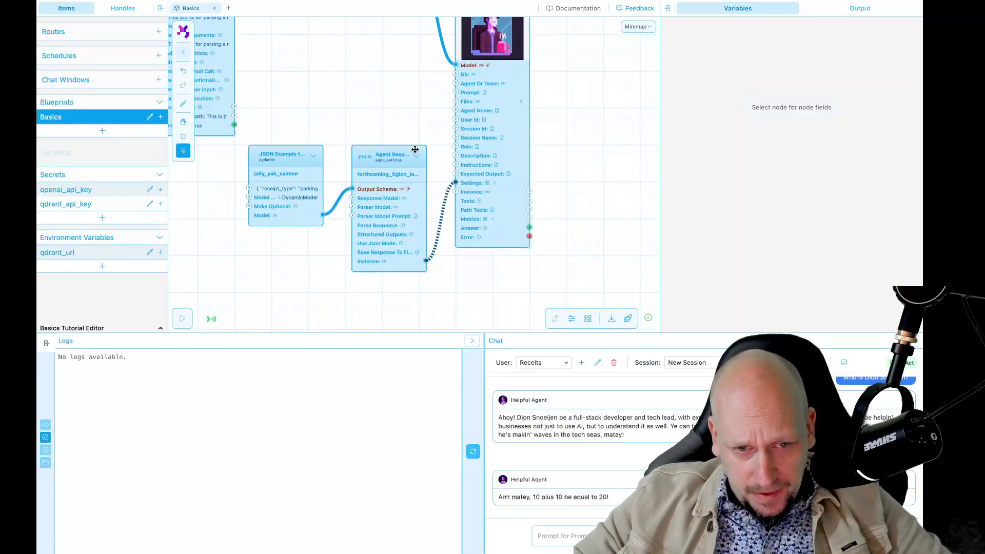
click(414, 156)
click(313, 155)
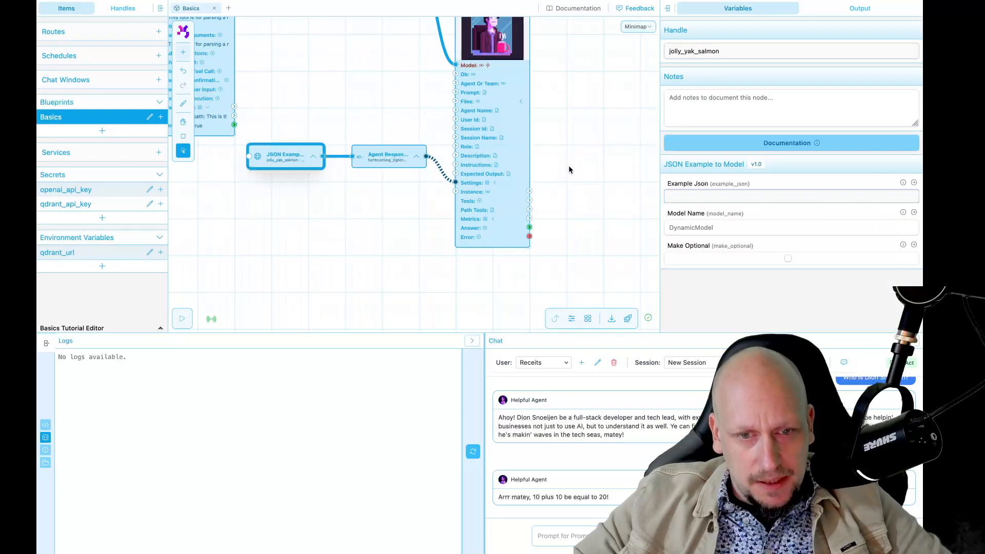
click(571, 164)
drag(572, 165, 579, 262)
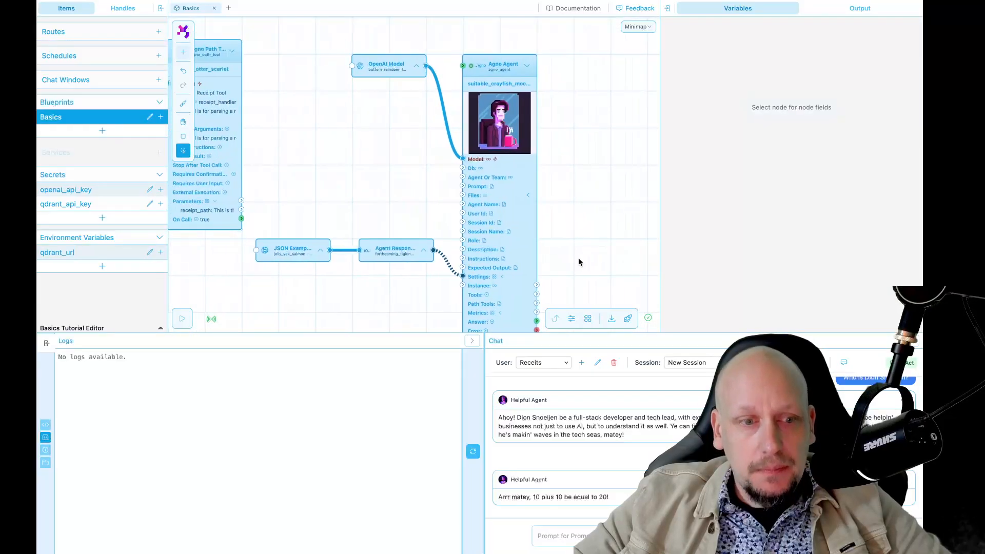
Step: Move the two collapsed nodes lower and draw a wire from receipt_path toward the agent
click(379, 255)
shift+click(322, 253)
drag(384, 252, 383, 294)
click(391, 229)
drag(311, 216, 412, 216)
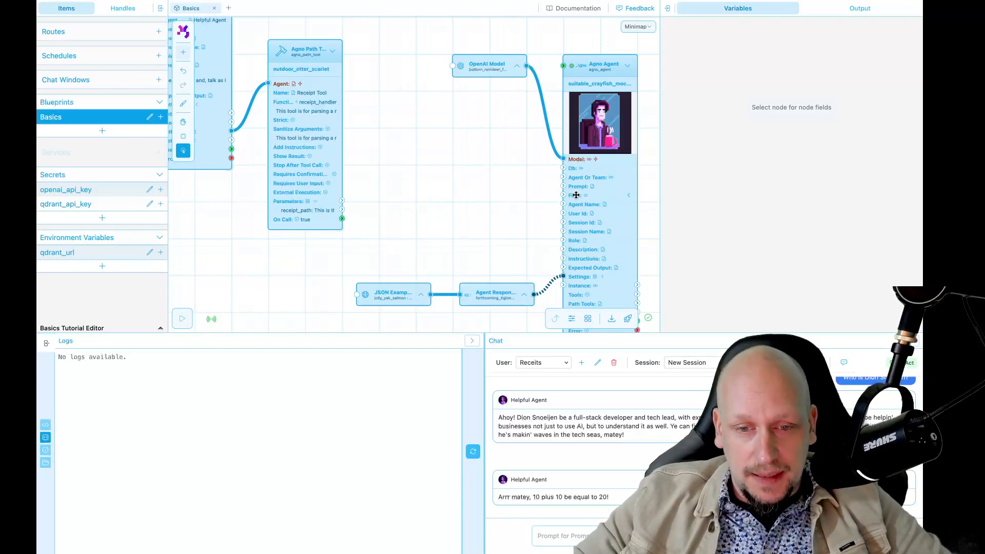
drag(341, 210, 512, 186)
Step: Add a Variable List node and connect receipt_path into its Append input
key(space)
key(shift+a)
text(lisr)
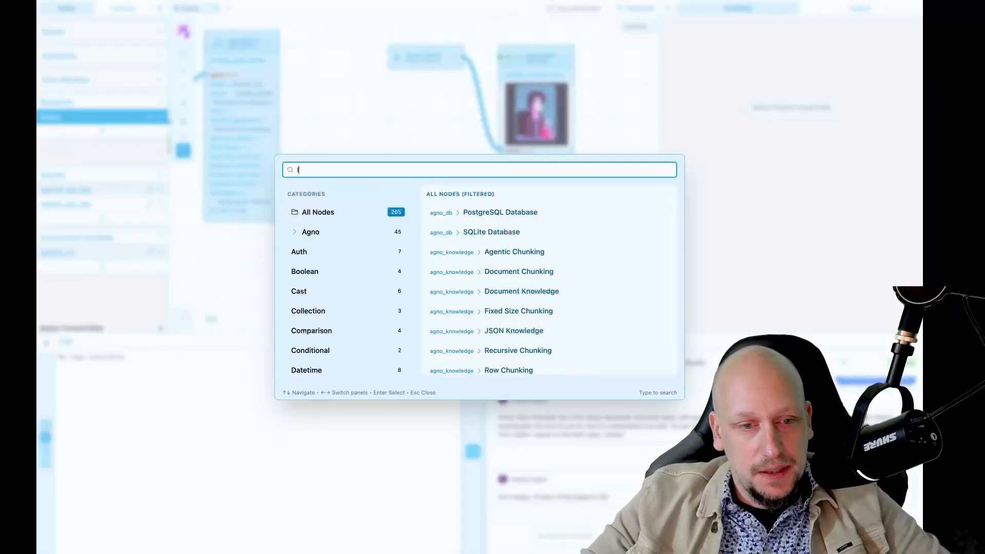
key(BackSpace)
key(BackSpace)
key(BackSpace)
text(variab)
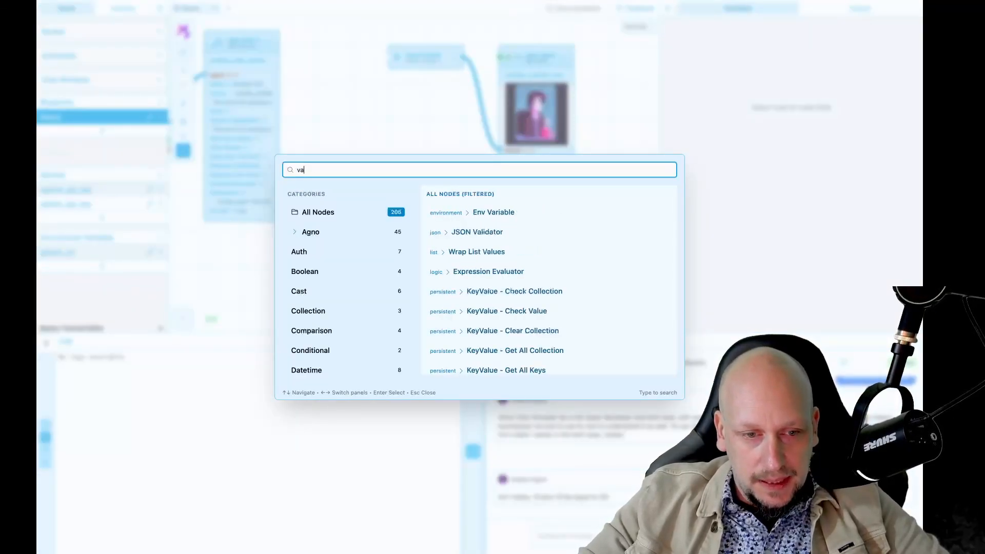
key(Down)
key(Down)
key(Down)
key(Down)
key(Down)
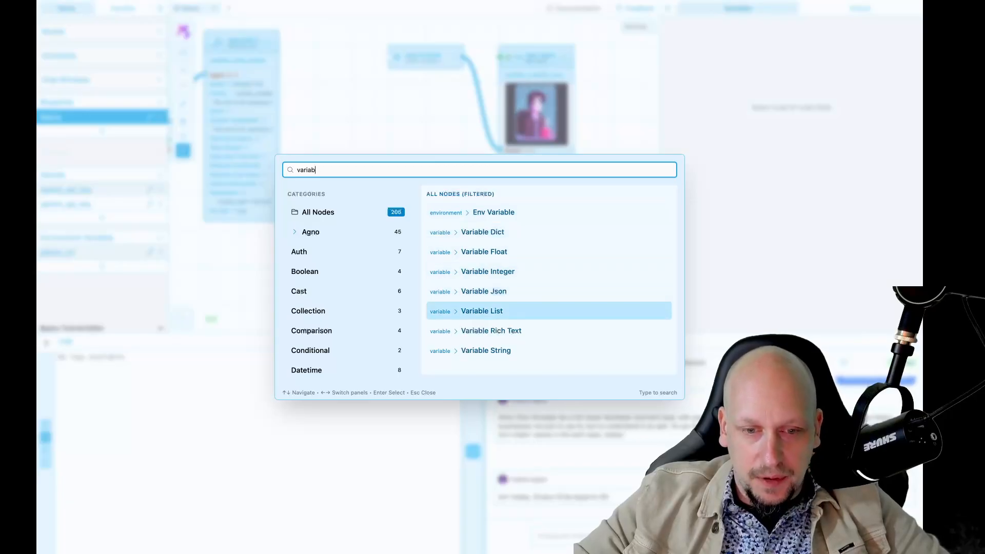
key(Return)
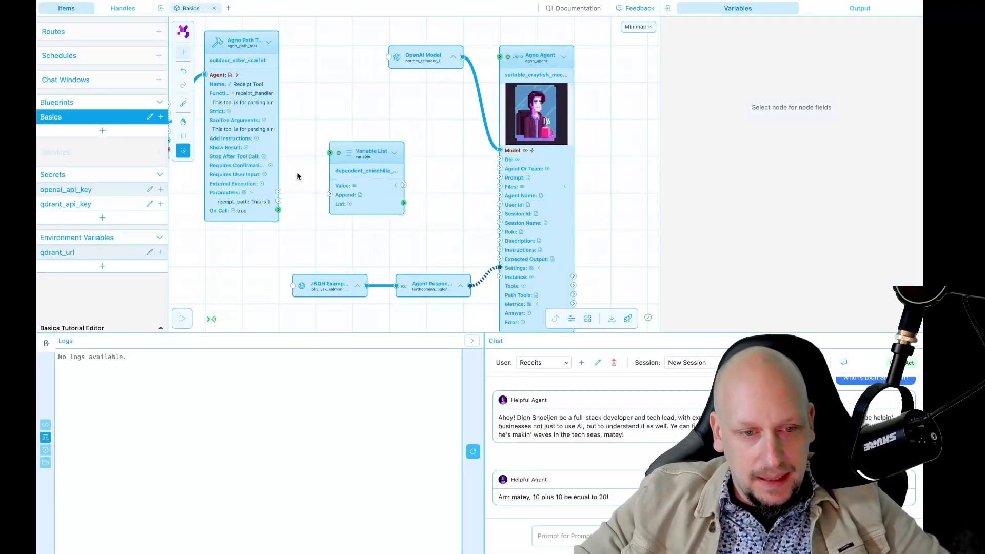
scroll(299, 171, up, 2)
drag(269, 213, 475, 206)
Step: Collapse the Variable List and place it between the Receipt Tool and the agent
scroll(359, 243, down, 3)
scroll(377, 247, right, 1)
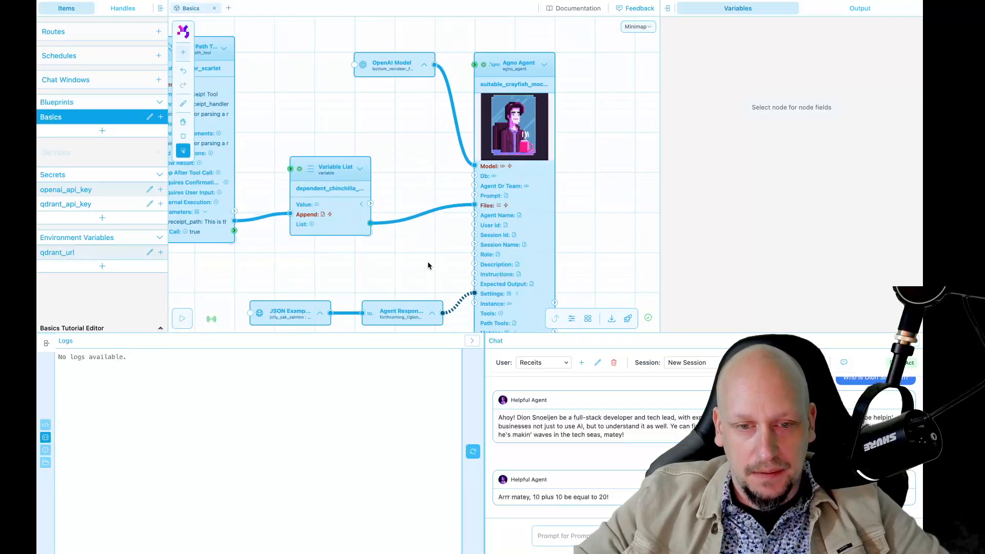
scroll(428, 262, down, 2)
key(space)
drag(428, 262, 430, 236)
click(370, 157)
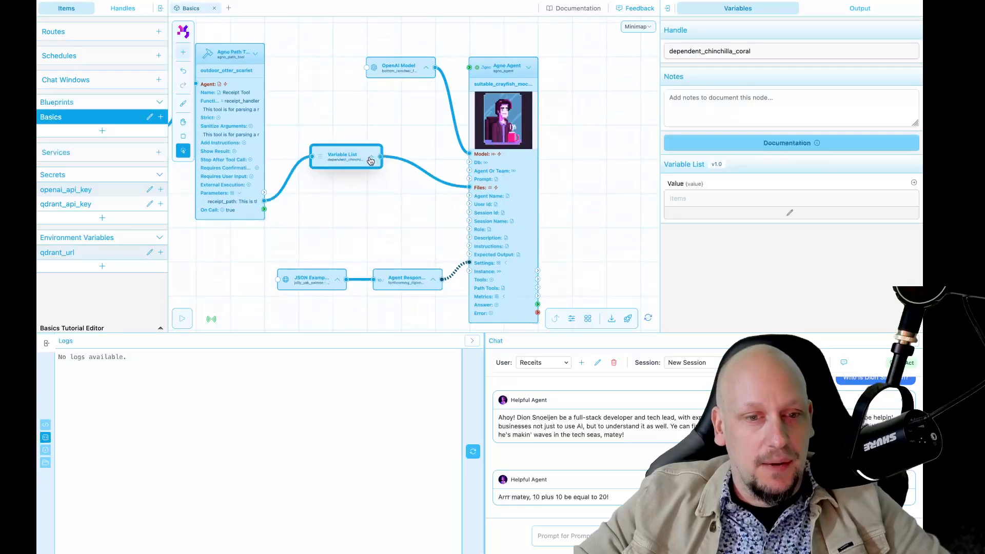
drag(352, 163, 332, 204)
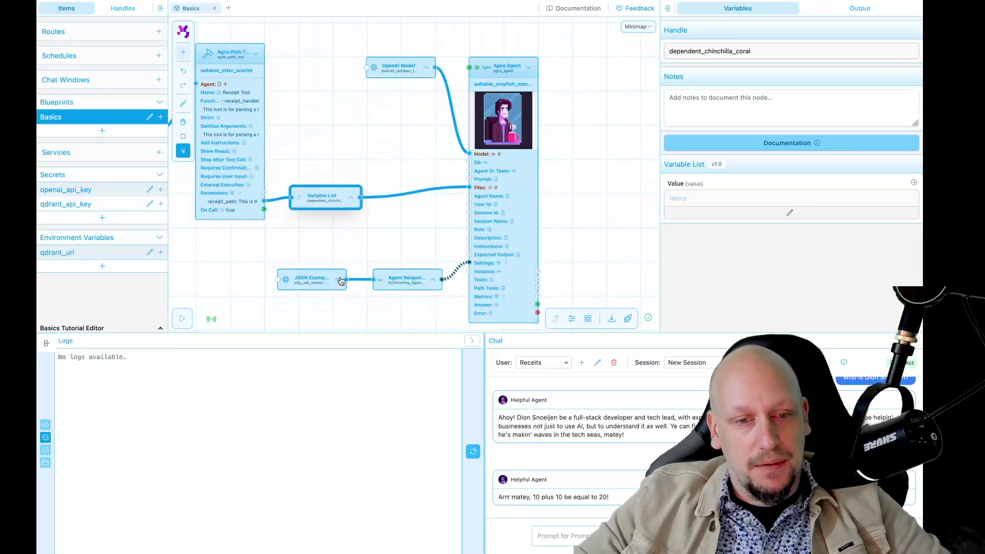
Step: Shift the JSON Example, Agent Response, OpenAI Model and Agno Agent nodes left
click(398, 280)
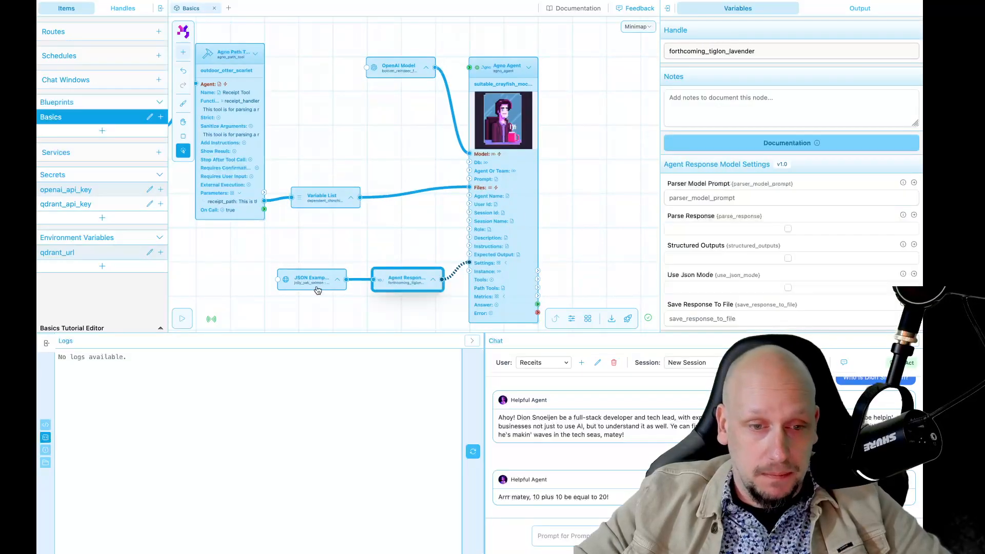
shift+click(315, 288)
drag(409, 286, 324, 284)
drag(413, 62, 343, 63)
drag(505, 66, 436, 66)
click(524, 164)
Step: Write the Agno Agent prompt 'You will make sure the received…' ending with 'response model'
scroll(525, 164, down, 1)
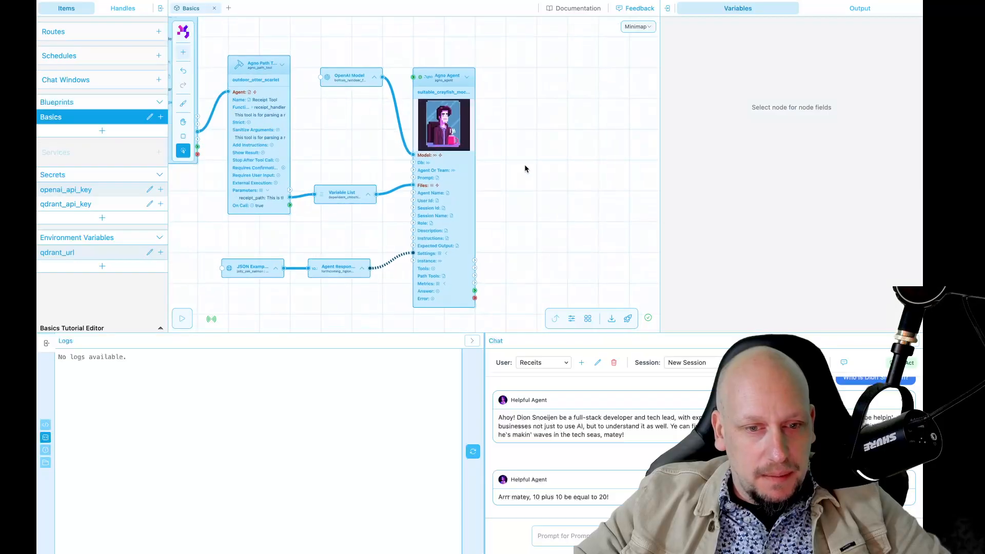
scroll(525, 164, up, 2)
key(space)
drag(524, 165, 593, 165)
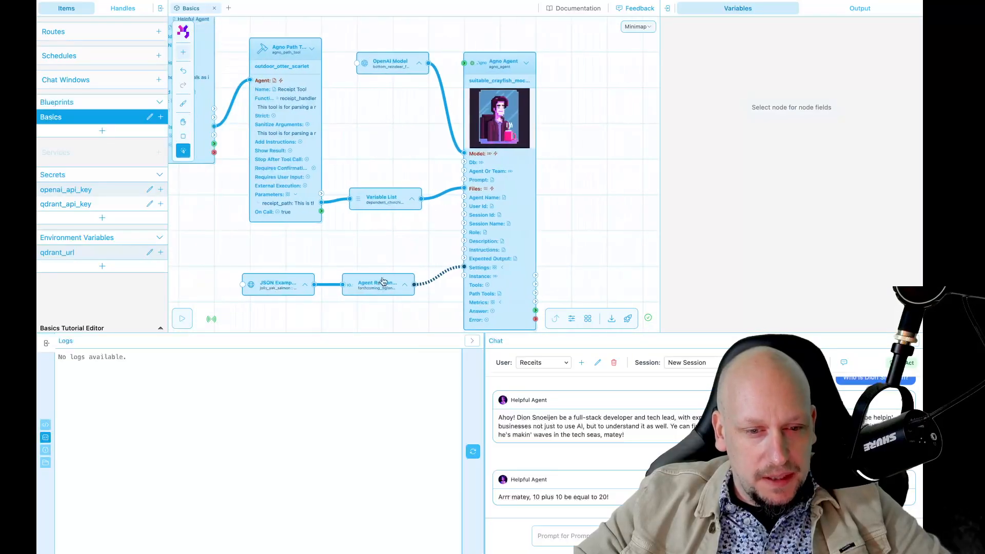
click(498, 194)
drag(580, 212, 552, 191)
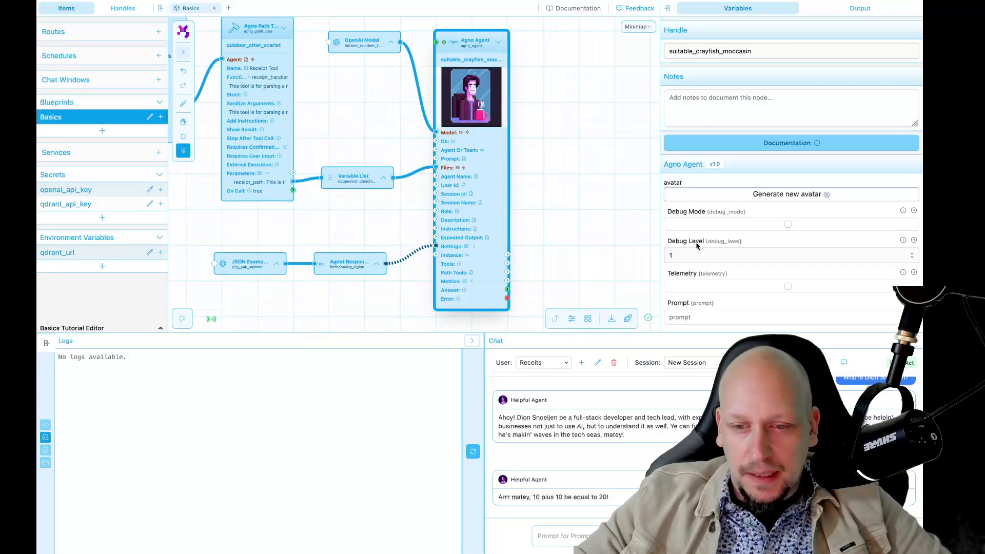
scroll(696, 245, down, 5)
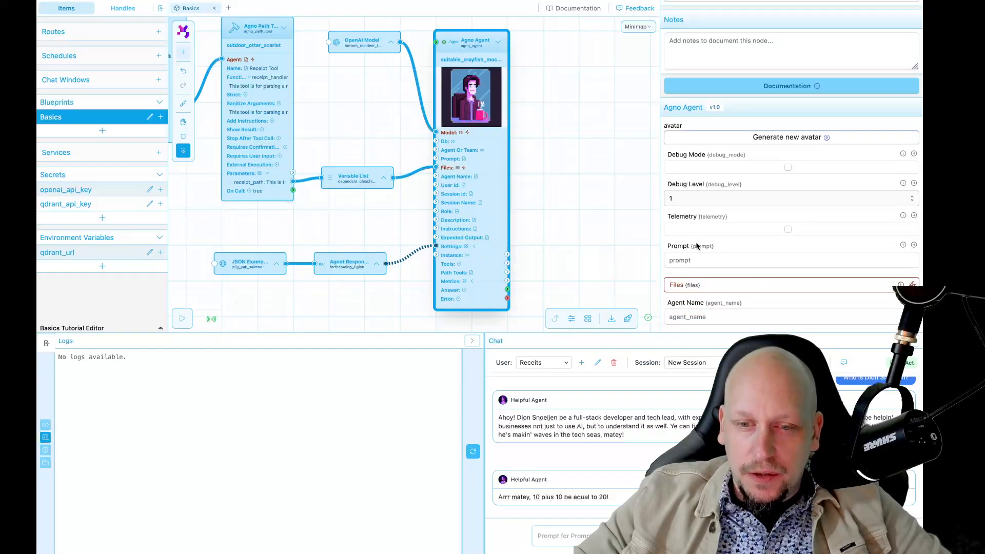
click(696, 165)
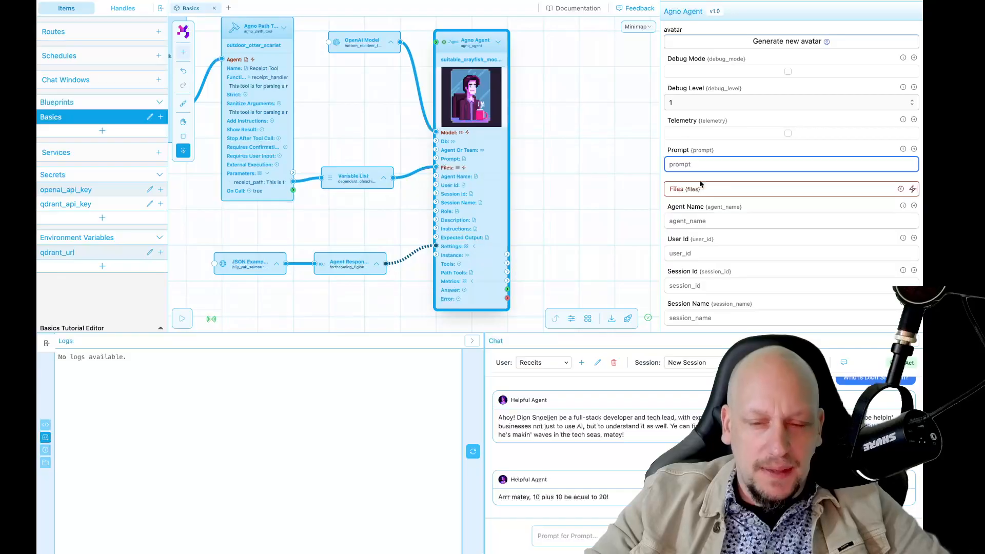
text(Yo)
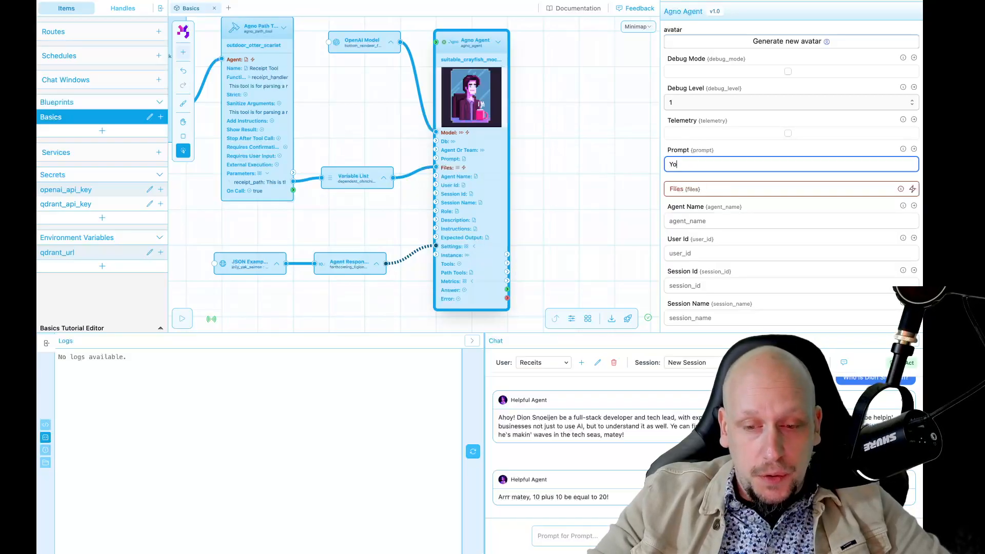
text(u will make su)
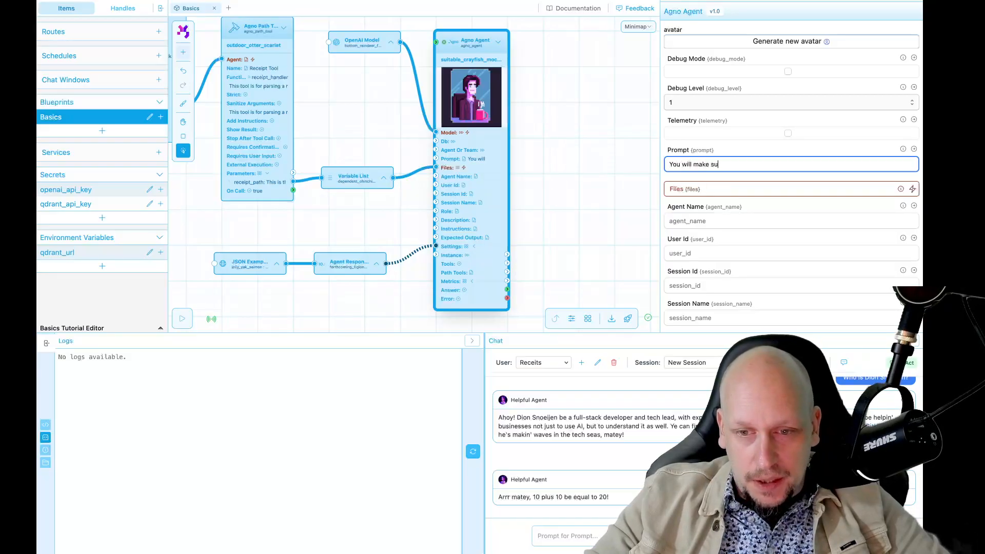
text(re the received)
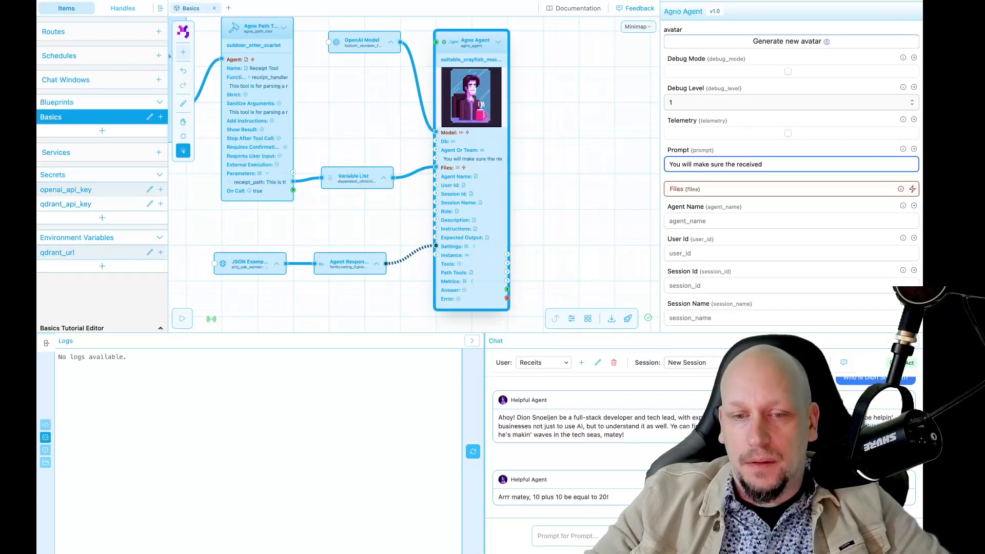
key(BackSpace)
key(BackSpace)
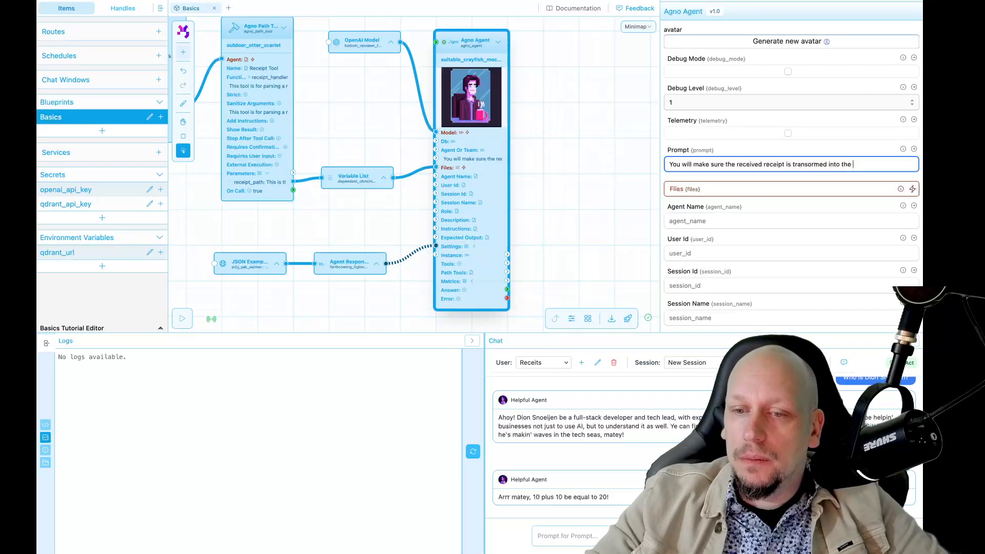
text(onse model)
click(545, 203)
scroll(542, 203, down, 2)
Step: Add an Agno Tool Result node to the right of the agent via the 'agno tool' search
drag(542, 203, 497, 204)
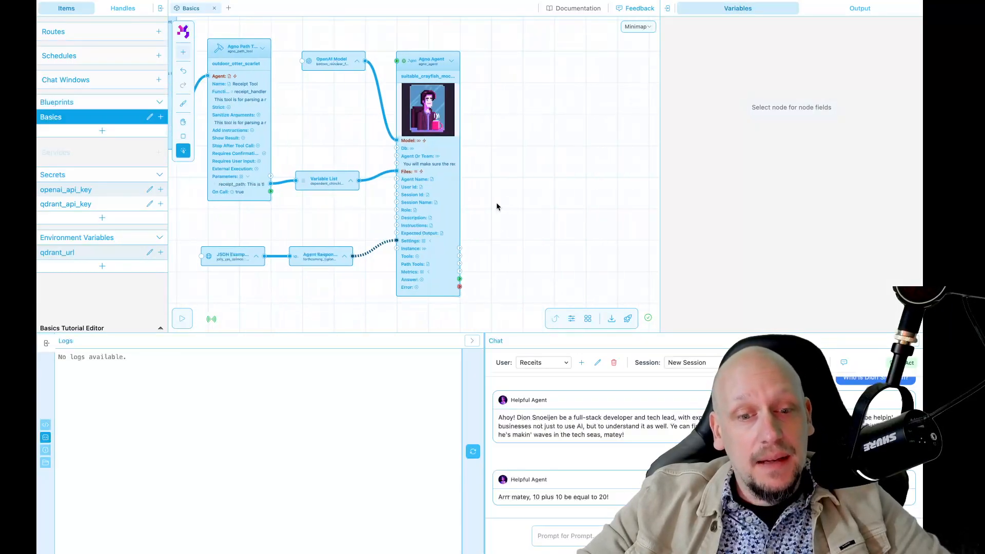
double_click(497, 203)
text(agno tool)
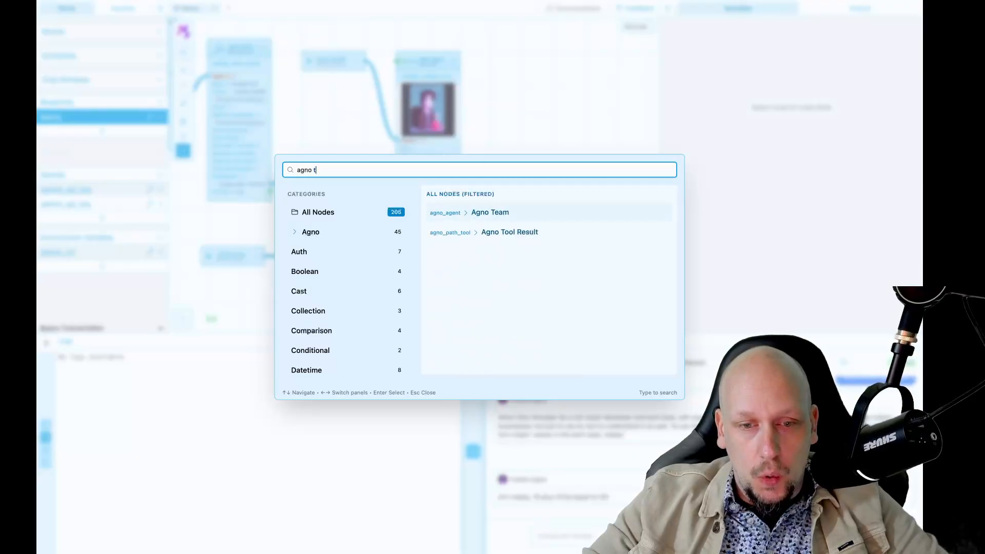
key(Return)
drag(497, 163, 546, 167)
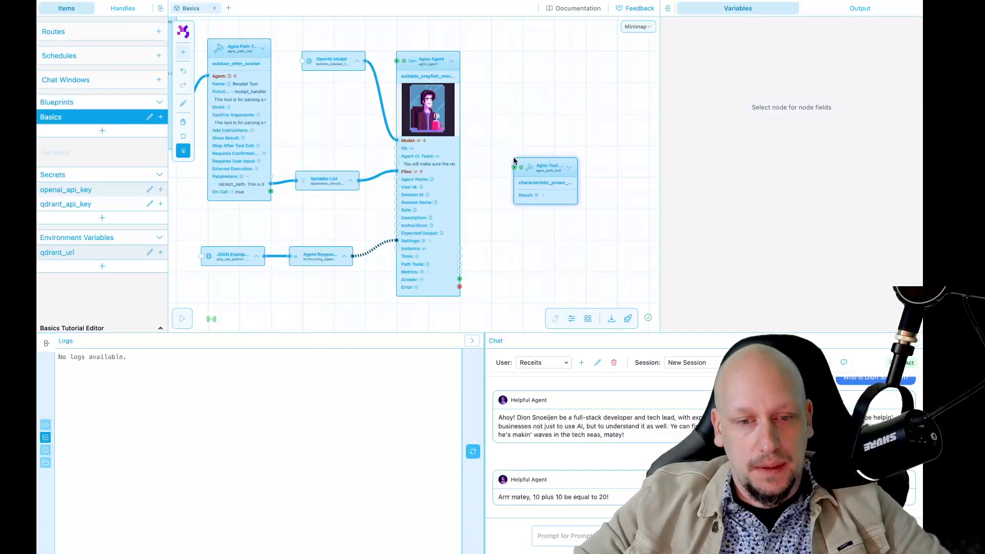
scroll(495, 264, up, 2)
drag(450, 284, 522, 148)
click(560, 162)
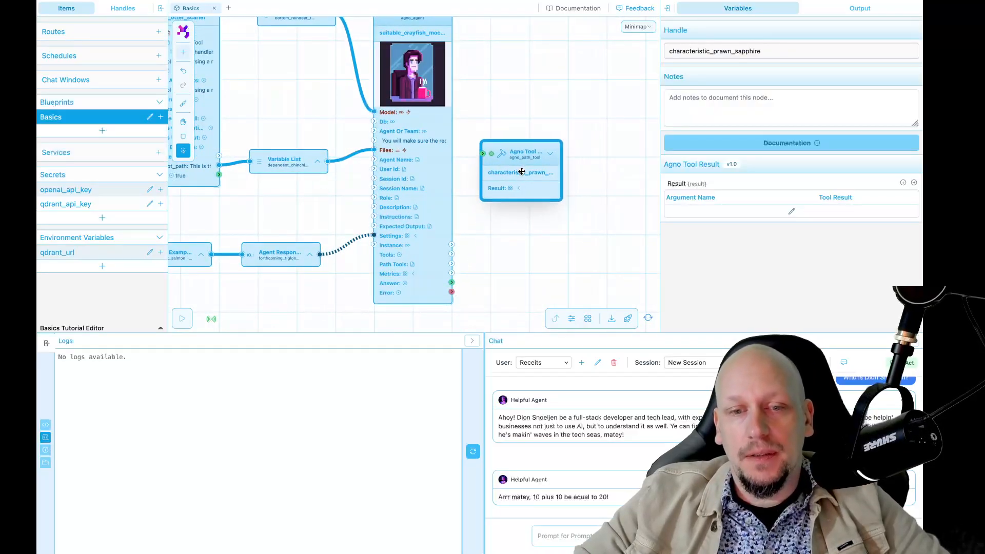
Step: Add a normalized_receipt argument described as the normalized receipt JSON and save the dictionary
click(792, 210)
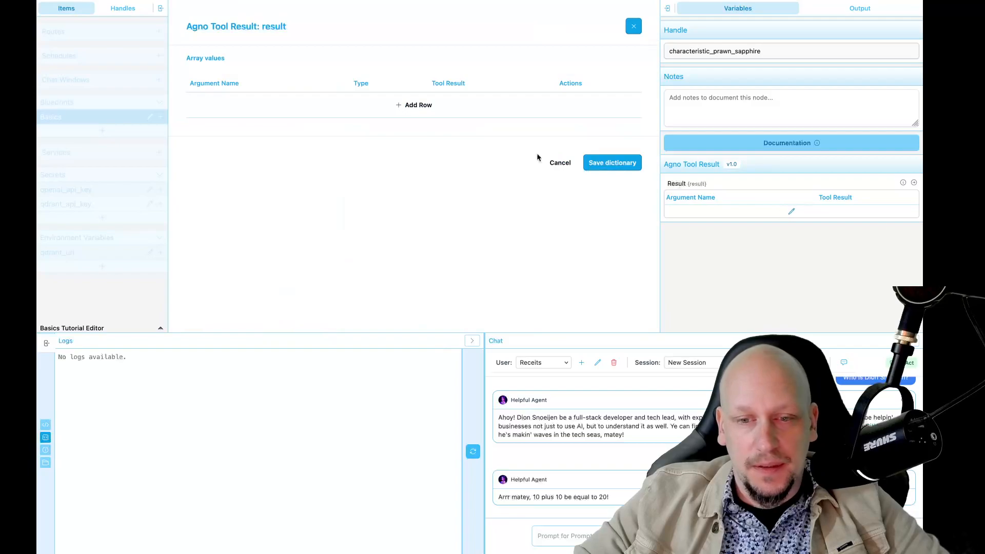
click(398, 106)
click(286, 107)
text(normalized)
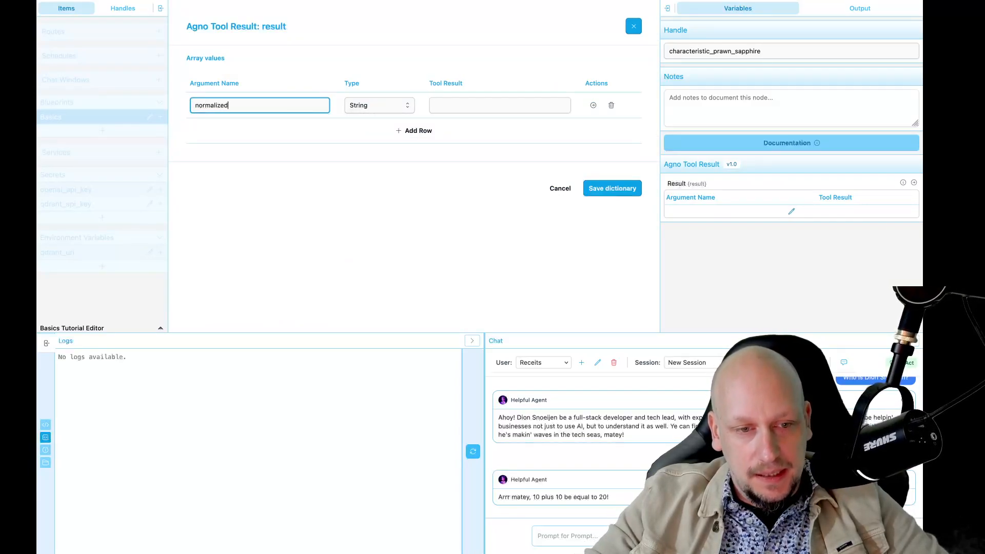
text(_receipt)
click(382, 108)
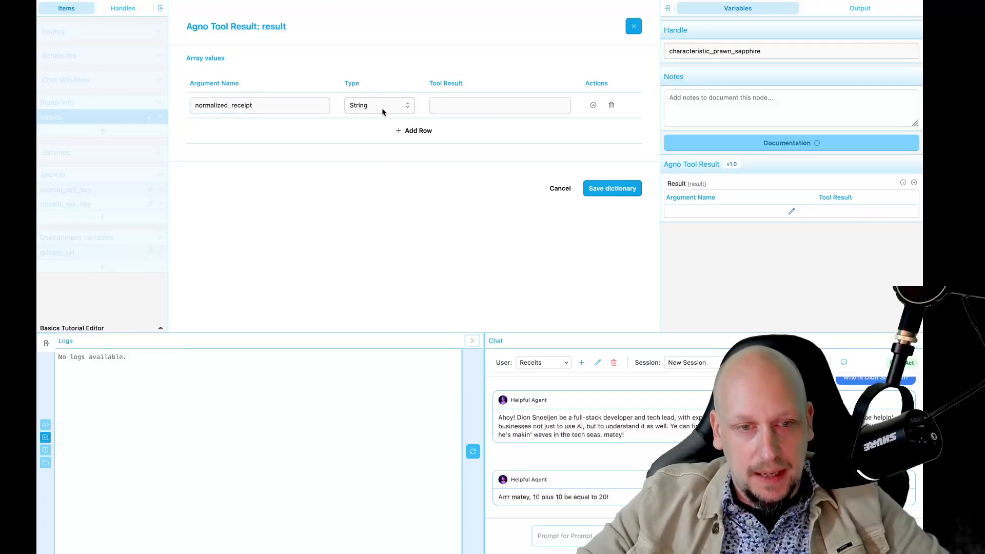
key(Tab)
text(This)
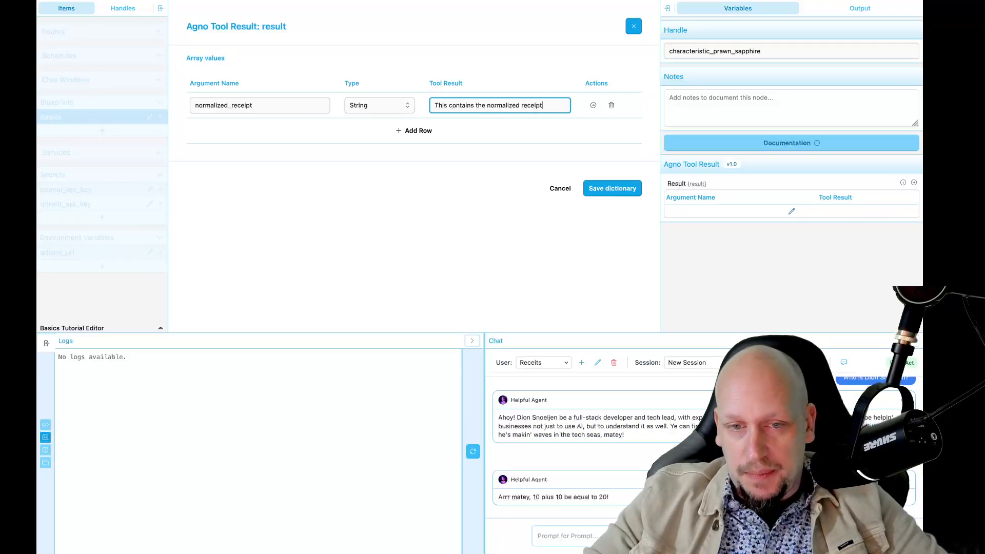
text(s a JSON)
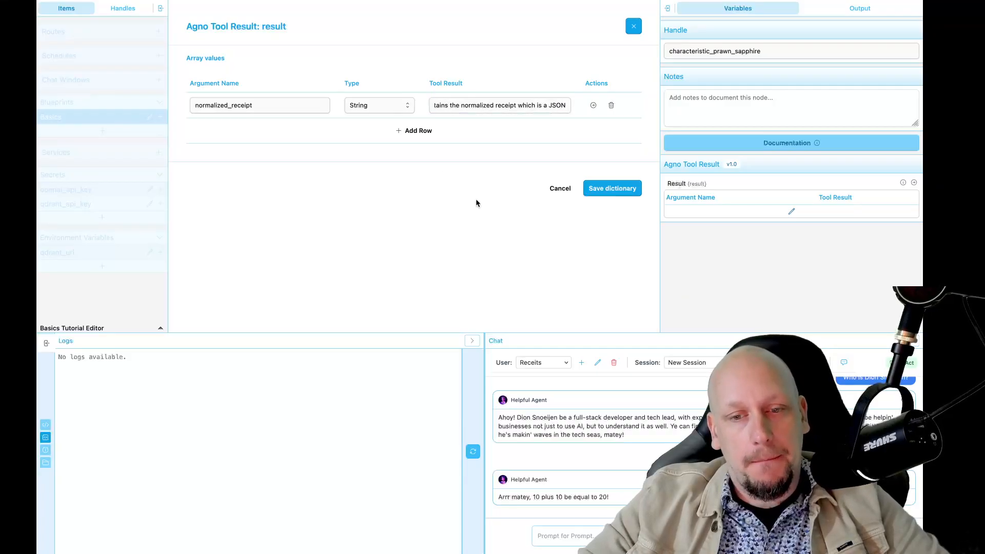
click(612, 188)
click(540, 237)
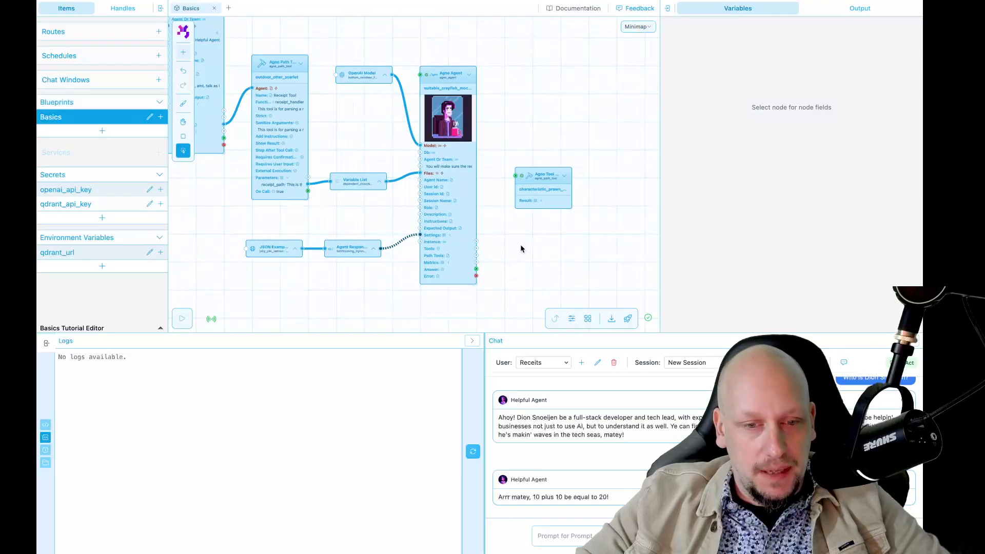
Step: Connect the Agno Agent's Answer to the Agno Tool's normalized_receipt input
drag(545, 187, 546, 188)
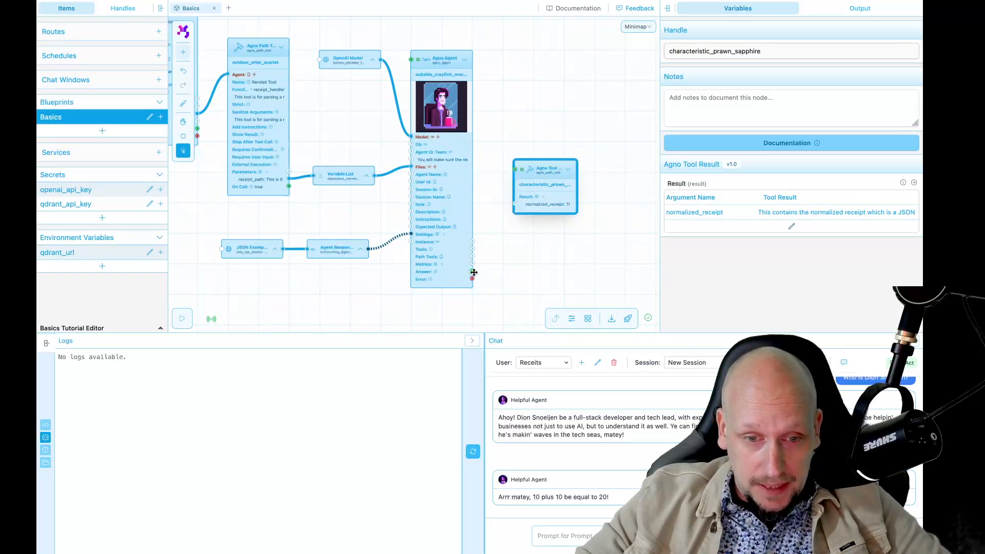
drag(472, 271, 516, 205)
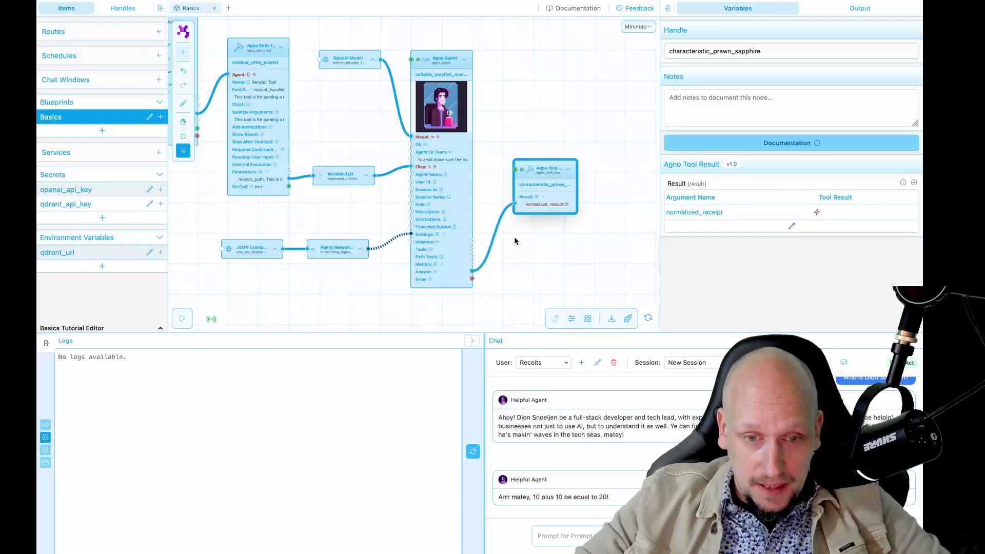
click(515, 269)
Step: Move the OpenAI Model node slightly down
drag(515, 270, 572, 267)
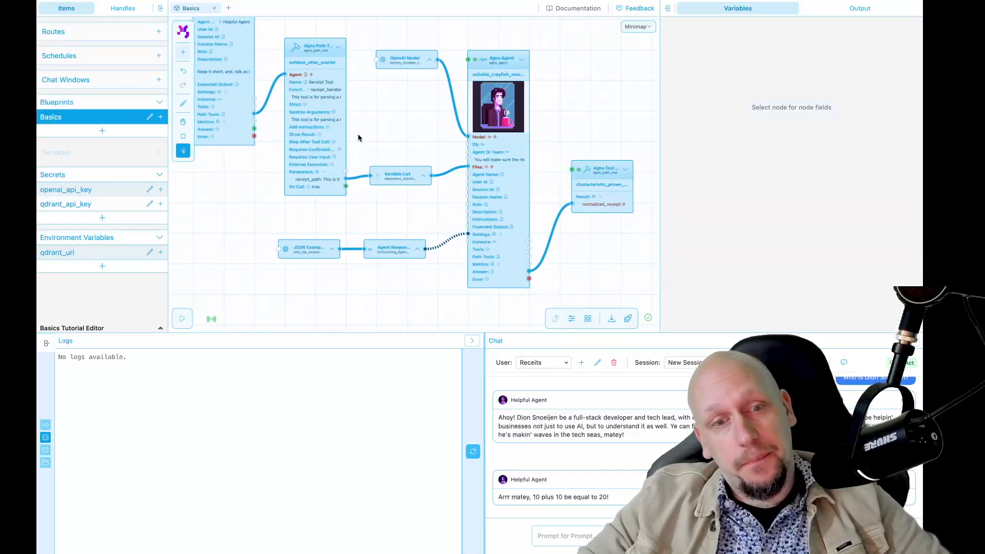
scroll(363, 140, down, 5)
drag(378, 130, 455, 143)
drag(442, 36, 439, 130)
mouse_move(449, 226)
mouse_down()
mouse_move(419, 205)
mouse_move(440, 224)
mouse_up()
click(453, 199)
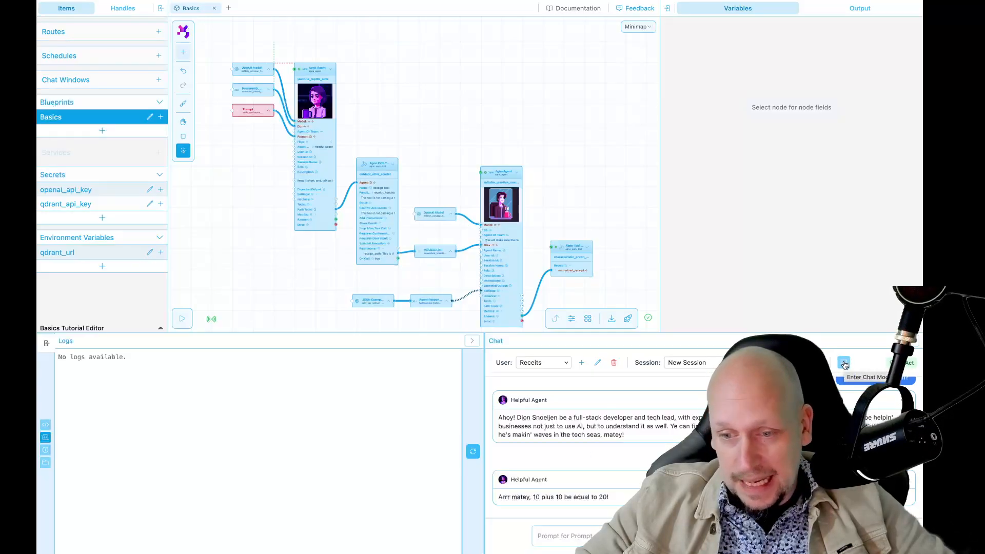
Step: Enter chat mode, expand the JSON Example node, and open the attachment file picker
key(c)
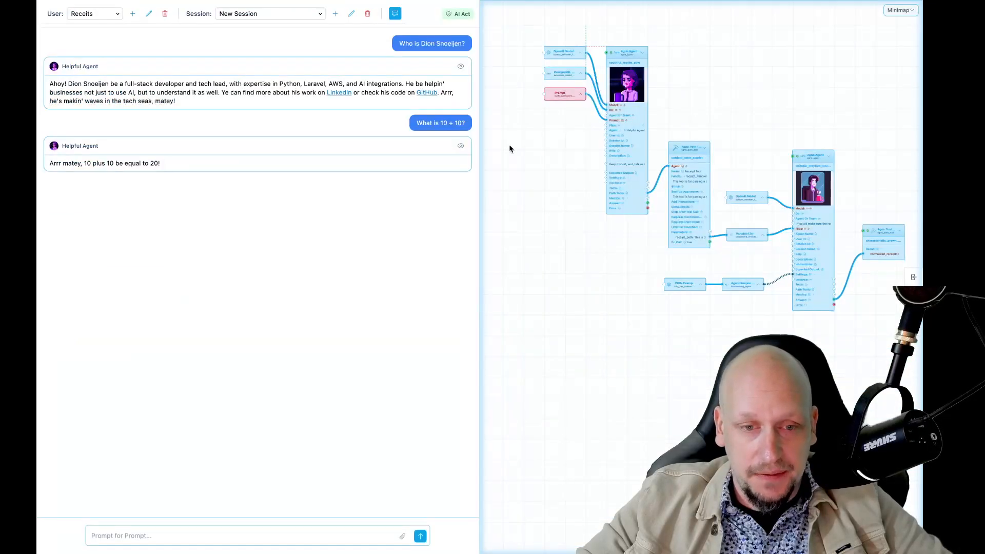
drag(590, 234, 556, 307)
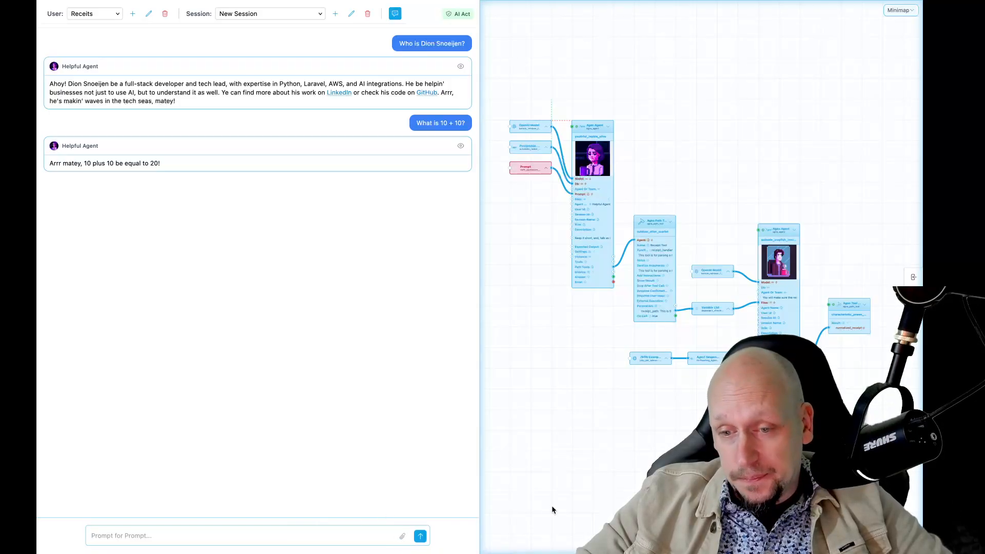
scroll(726, 407, up, 4)
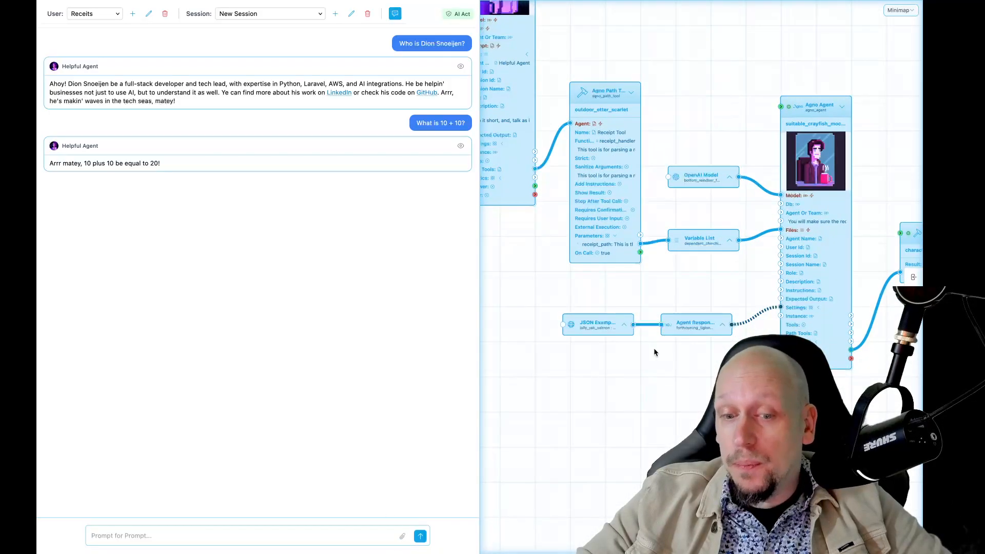
click(624, 326)
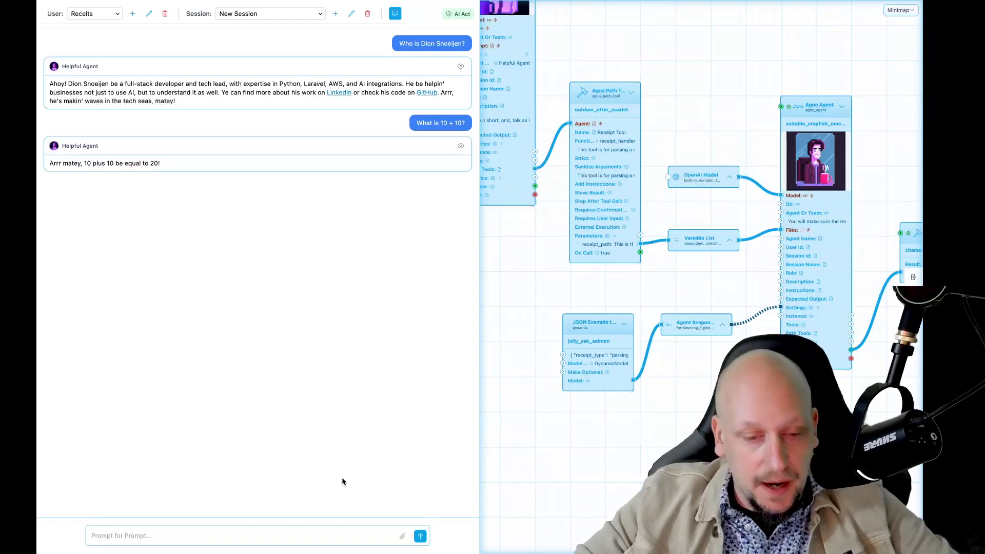
click(402, 535)
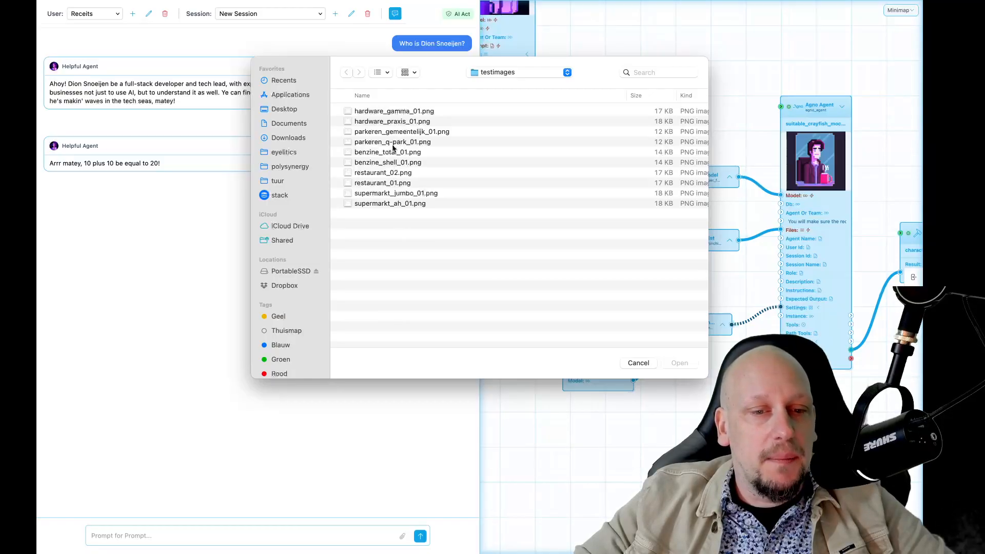
Step: Attach benzine_shell_01.png and ask the agent 'Can you handle this receipt for me?'
click(391, 163)
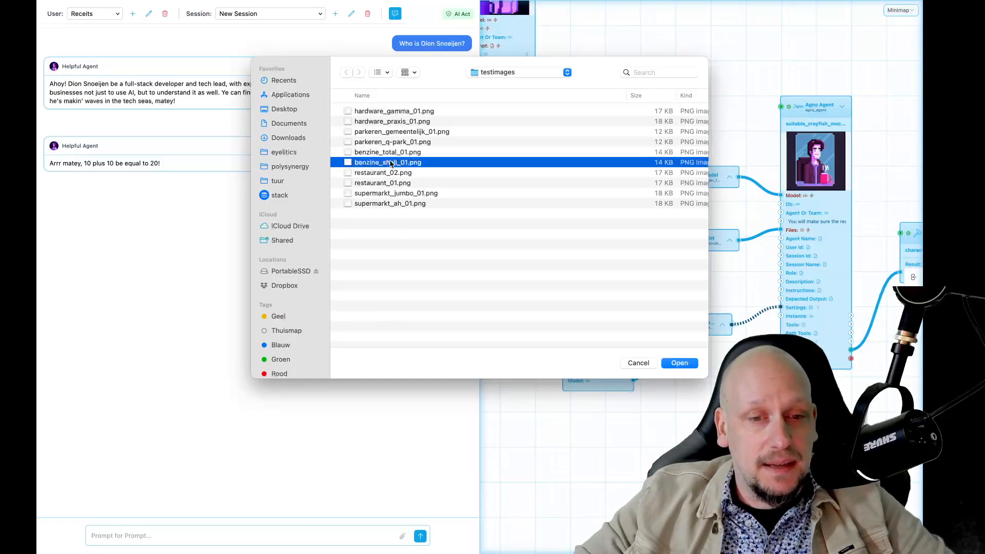
double_click(391, 162)
click(188, 535)
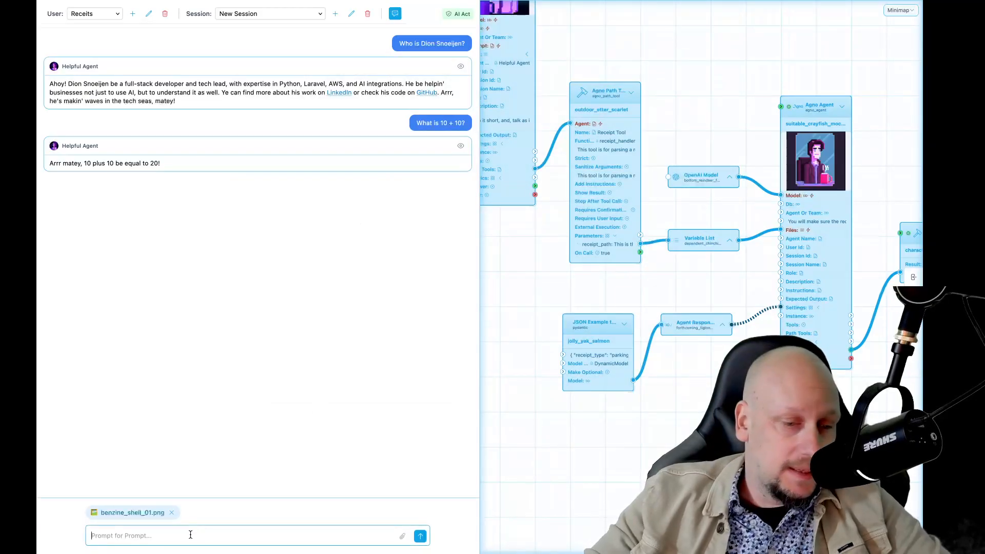
text(Can you handle this)
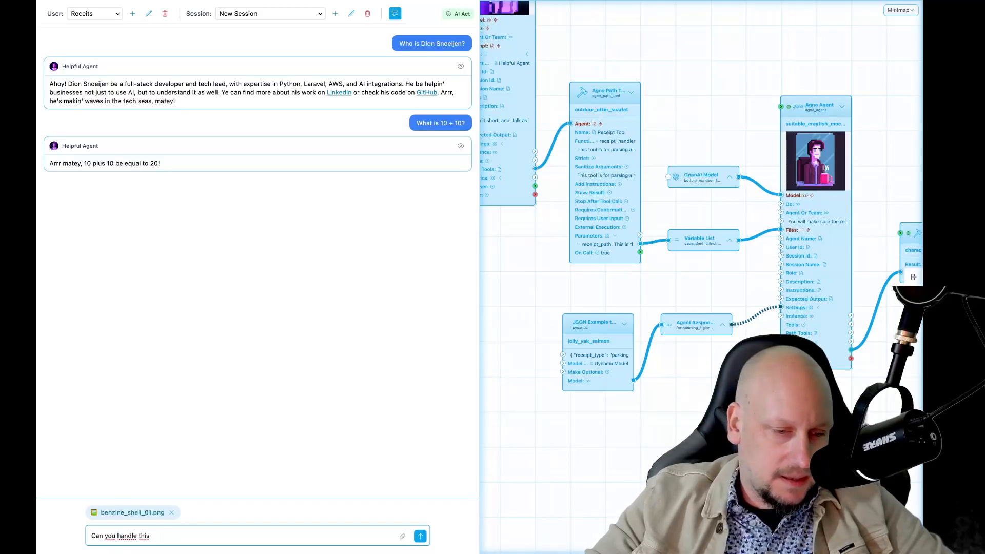
text(eipt)
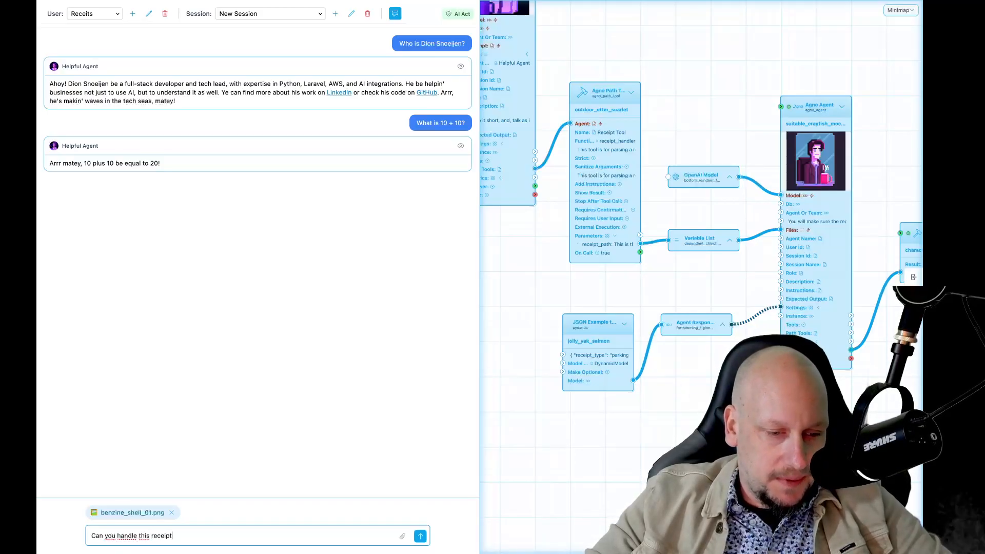
text( for me?)
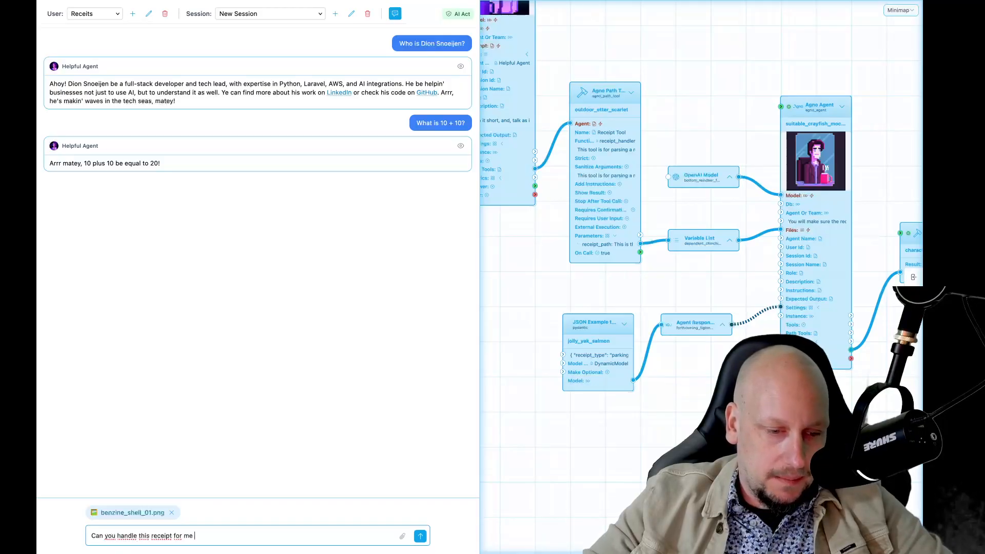
key(Return)
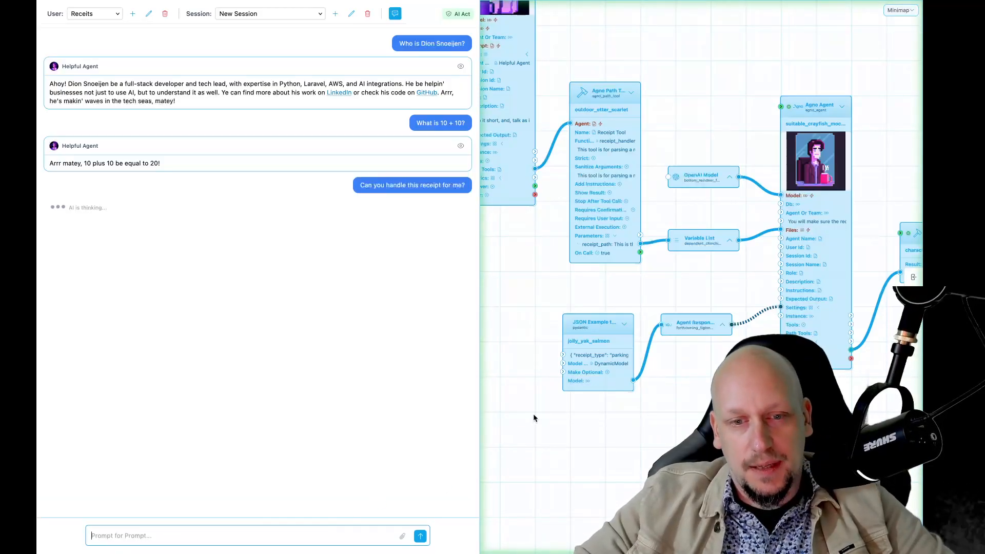
scroll(534, 413, down, 5)
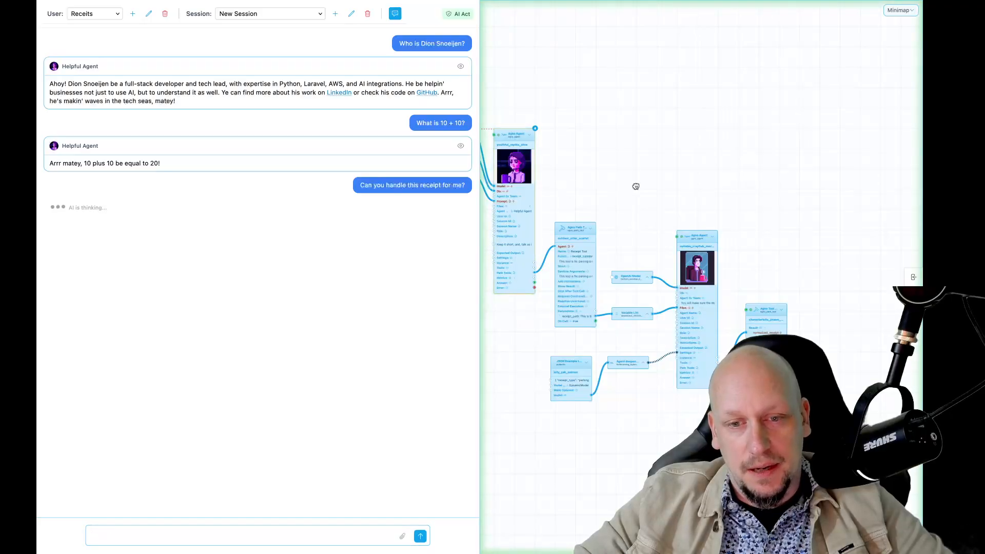
Step: Pan and zoom over the pink input nodes, node 4 and the JSON node while the agent replies
drag(607, 189, 677, 190)
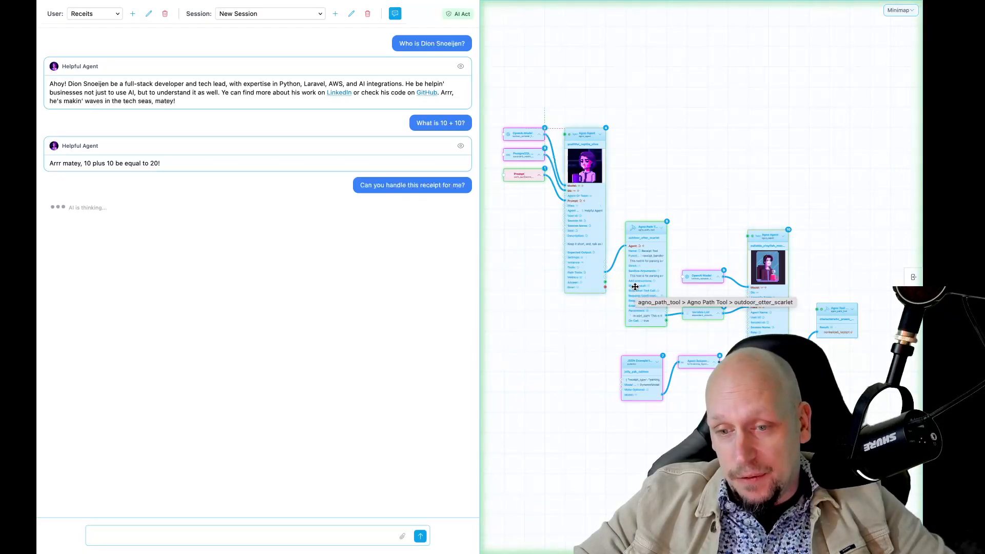
scroll(817, 288, up, 3)
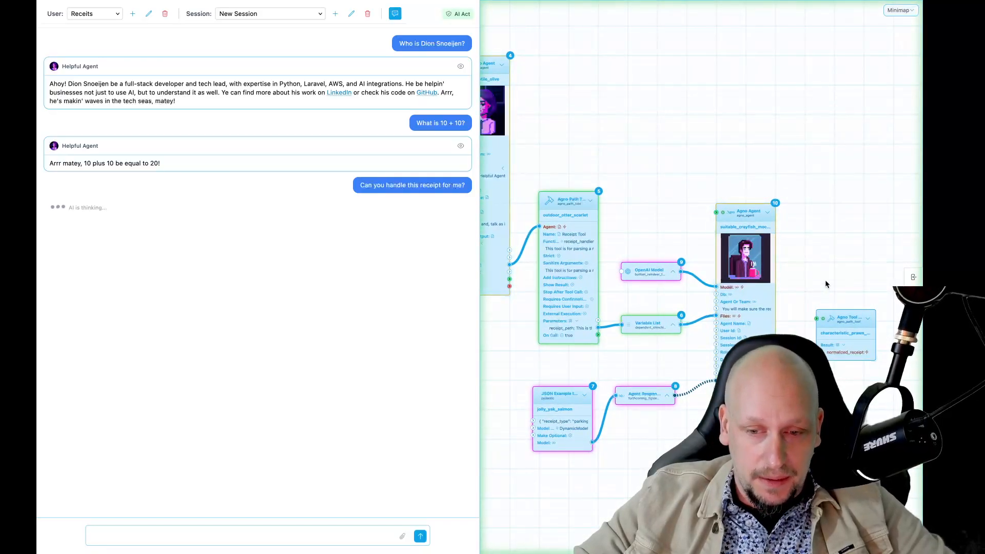
scroll(823, 282, right, 4)
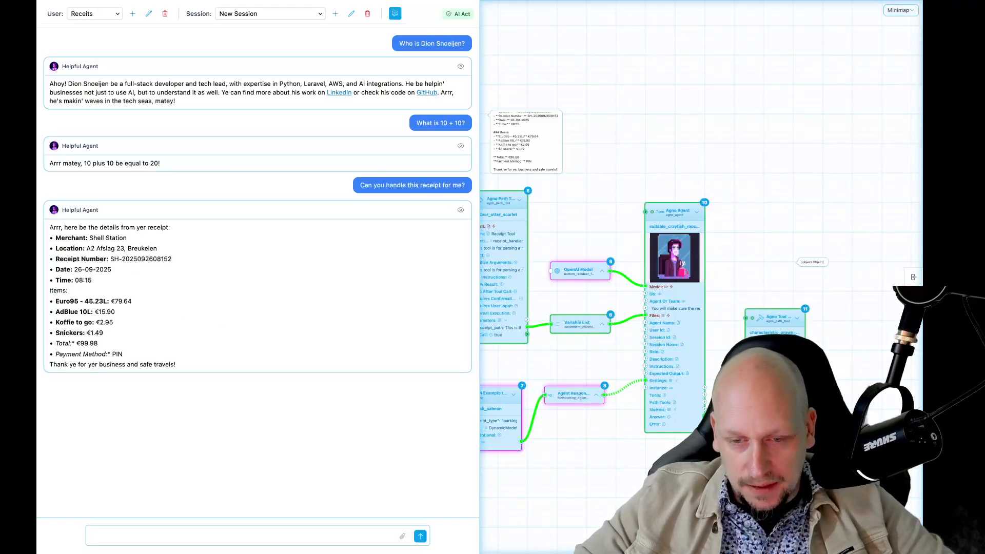
scroll(764, 357, up, 1)
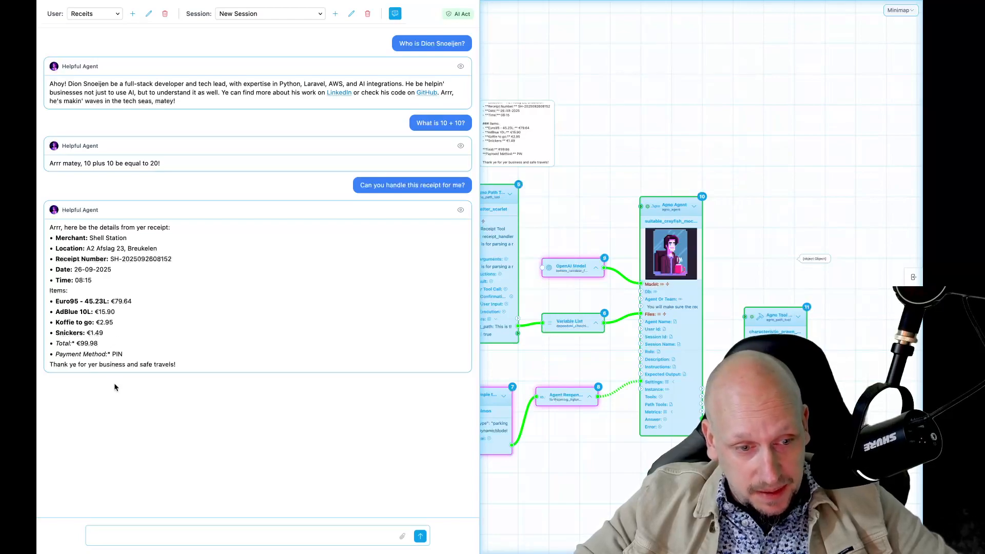
drag(604, 118, 688, 149)
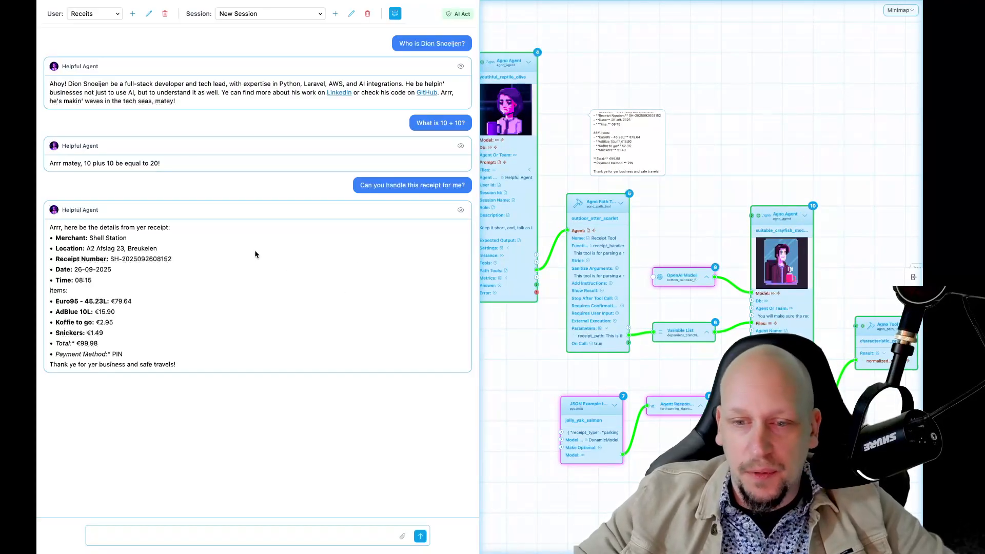
scroll(615, 220, right, 4)
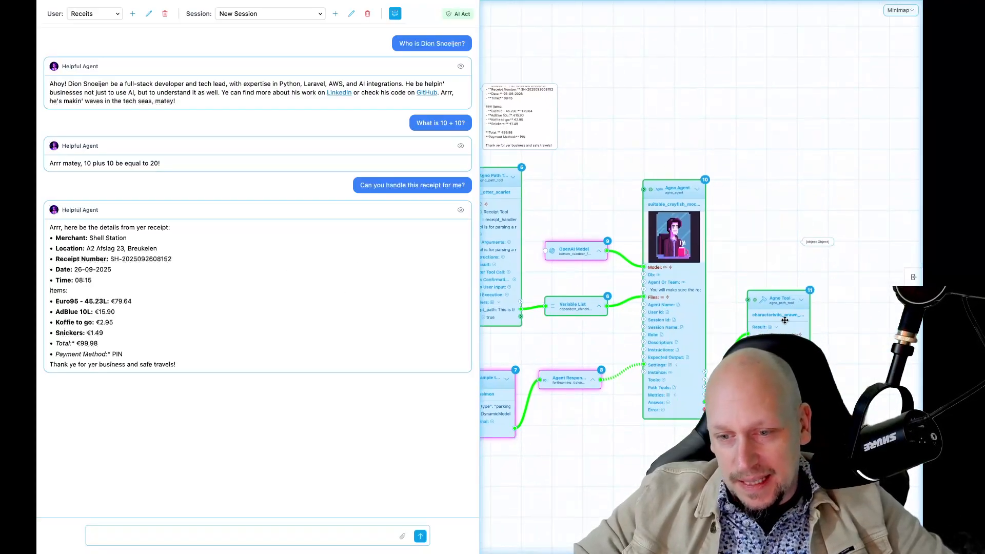
scroll(815, 339, left, 2)
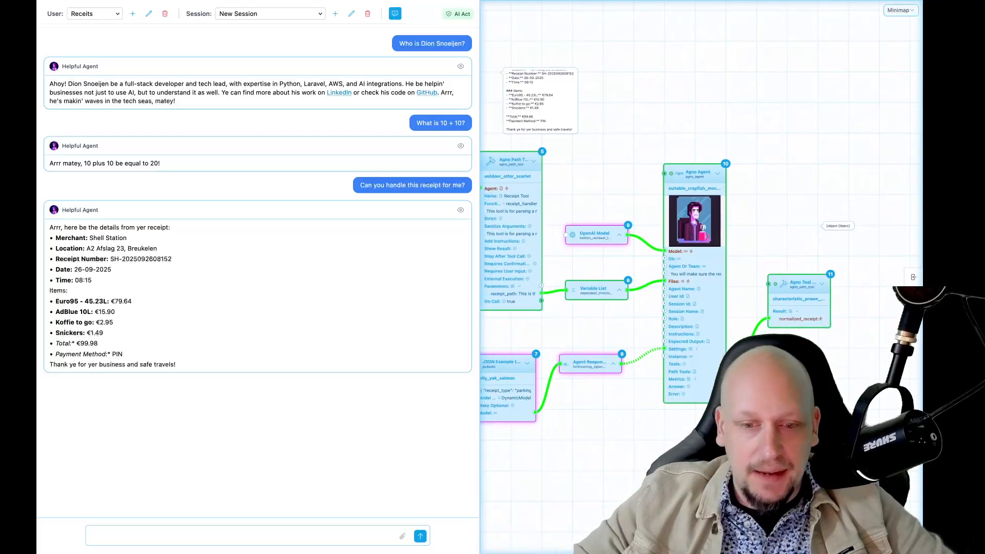
scroll(815, 340, left, 3)
scroll(815, 340, left, 2)
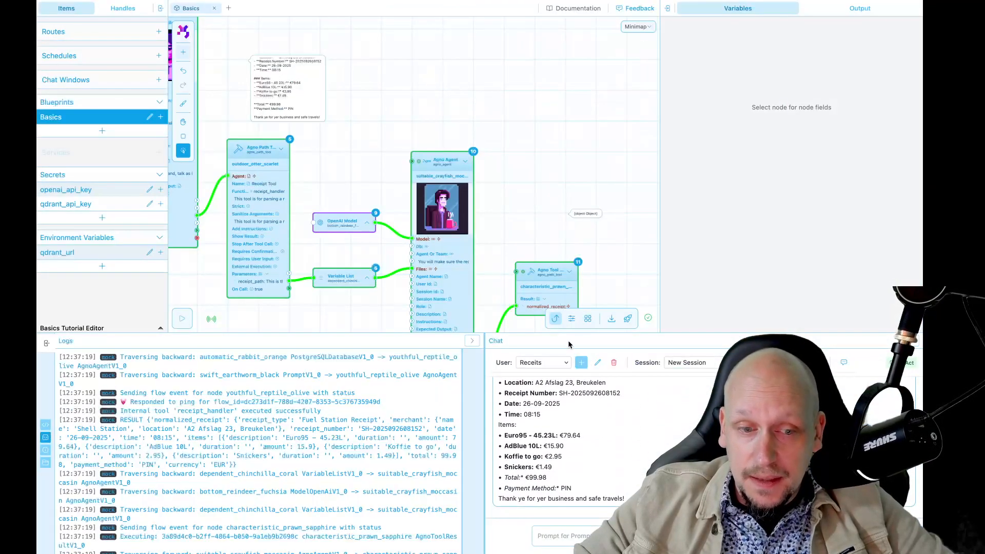
Step: Inspect Run #31's AgnoToolResult normalized receipt JSON in the run output history
scroll(490, 141, up, 3)
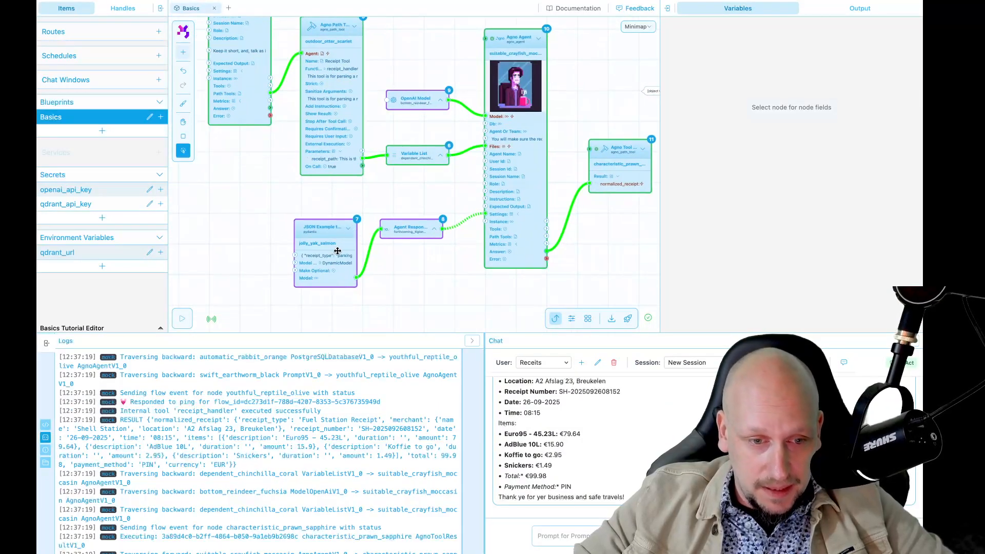
key(space)
drag(589, 248, 522, 267)
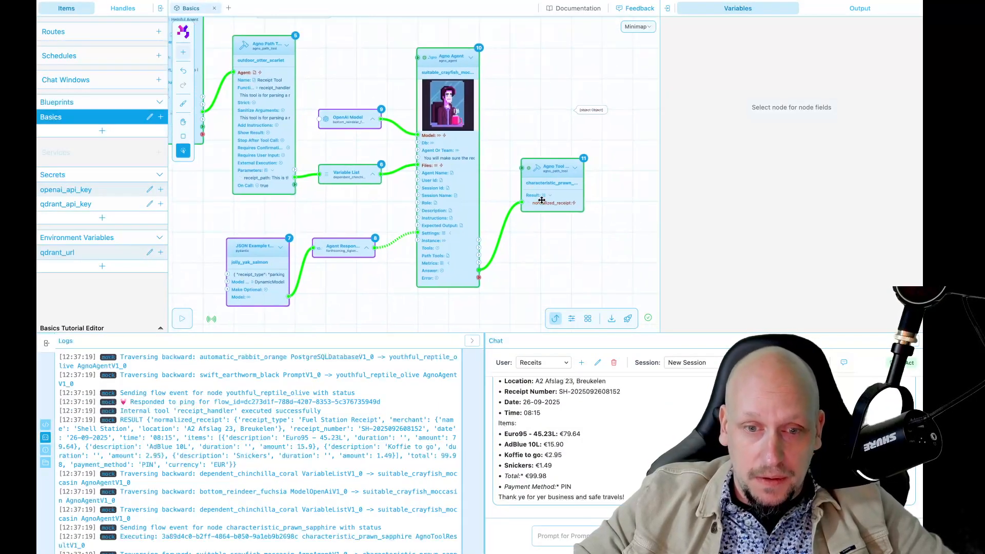
click(851, 8)
click(735, 51)
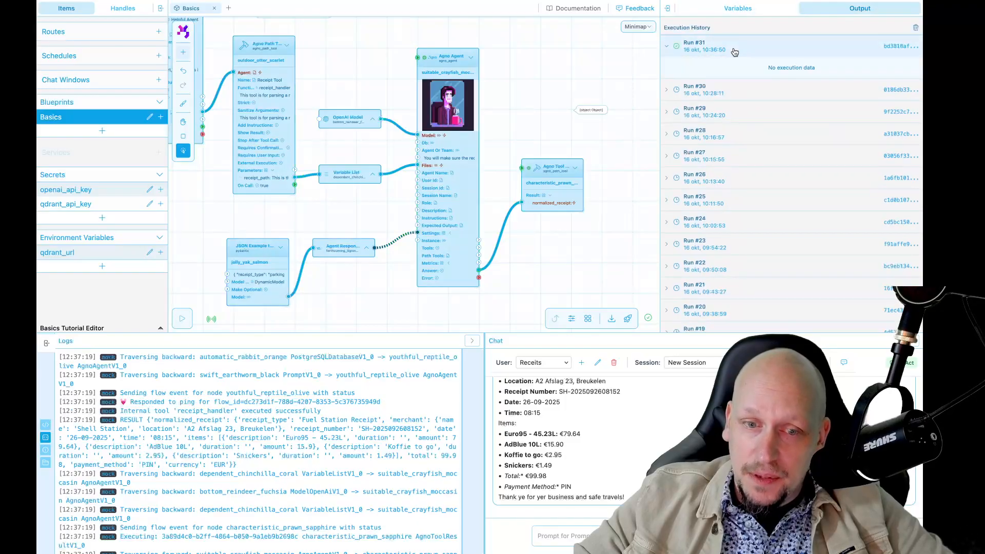
click(713, 66)
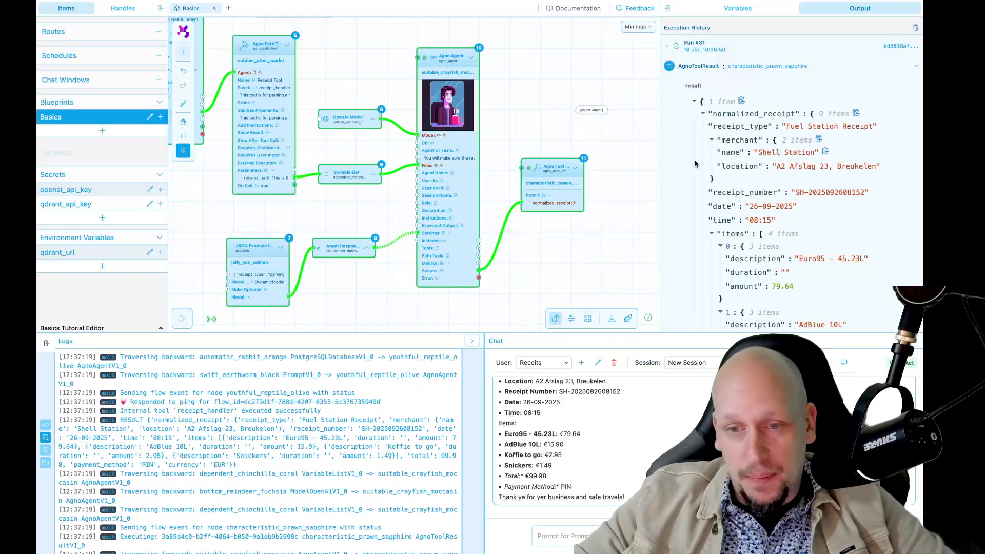
scroll(746, 223, down, 5)
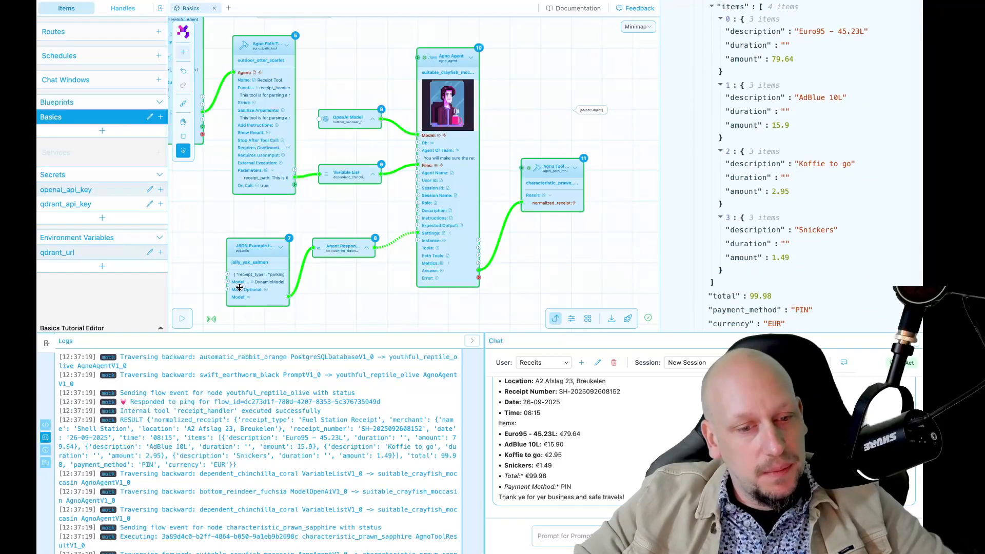
scroll(703, 230, down, 3)
scroll(703, 229, up, 6)
Step: Move the Agno Tool node to the right and down
drag(553, 257, 492, 263)
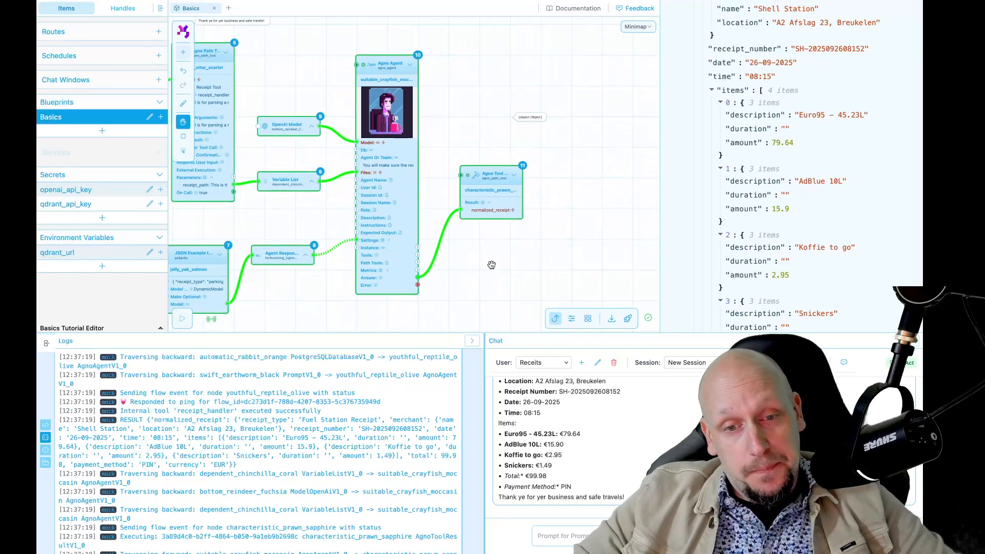
scroll(491, 264, down, 2)
drag(495, 217, 549, 226)
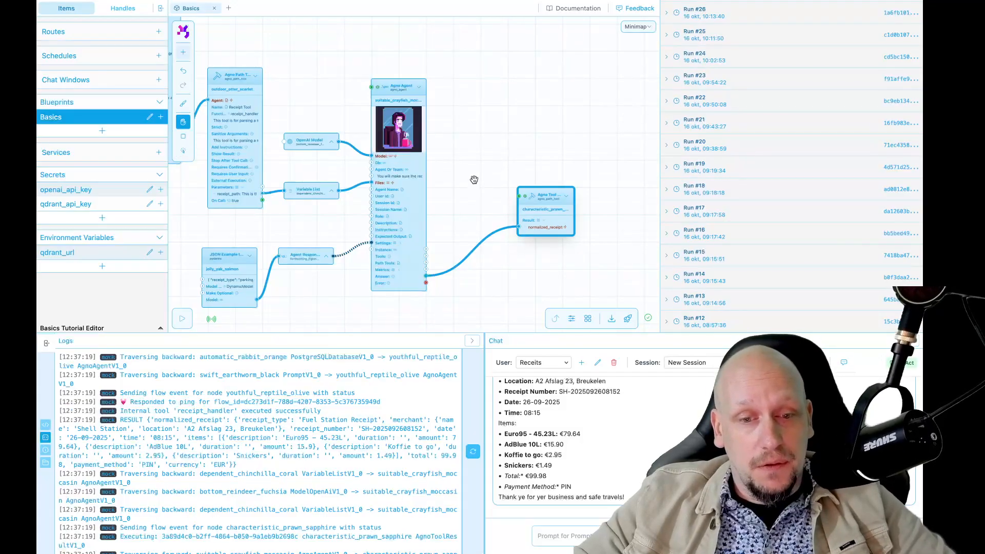
Step: Detach the Agno Tool node from the agent and place an HTTP Request node beside the agent
drag(473, 180, 491, 183)
drag(536, 229, 469, 265)
double_click(497, 265)
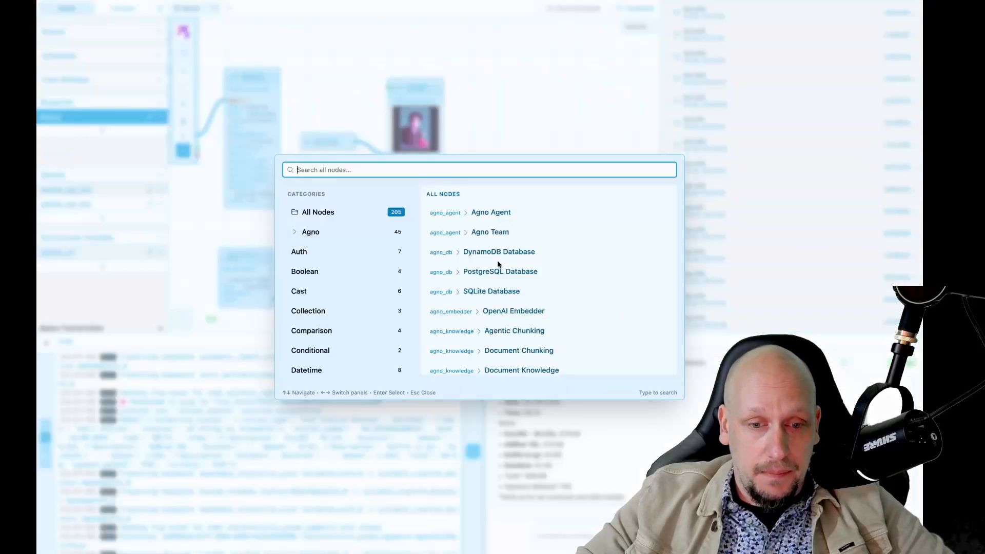
text(http)
key(Down)
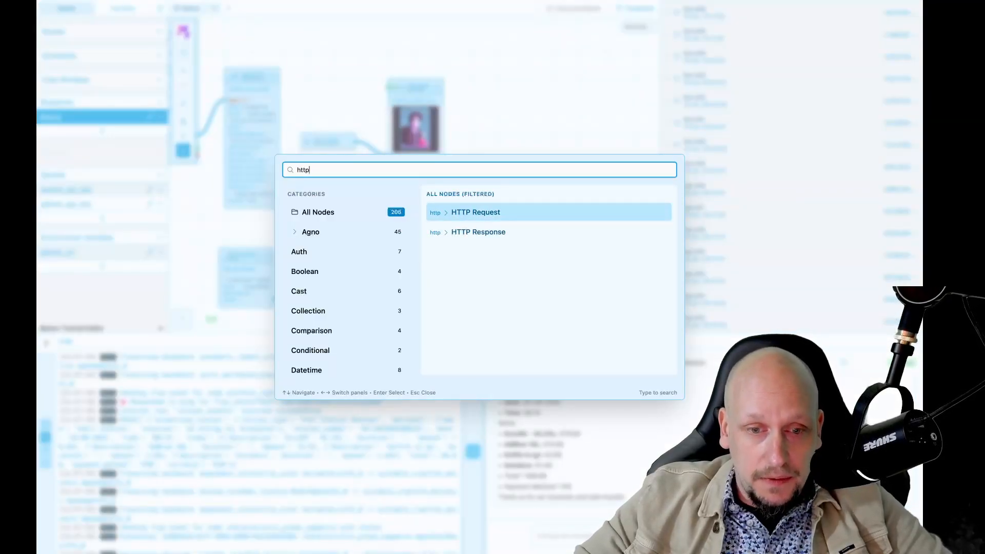
key(Return)
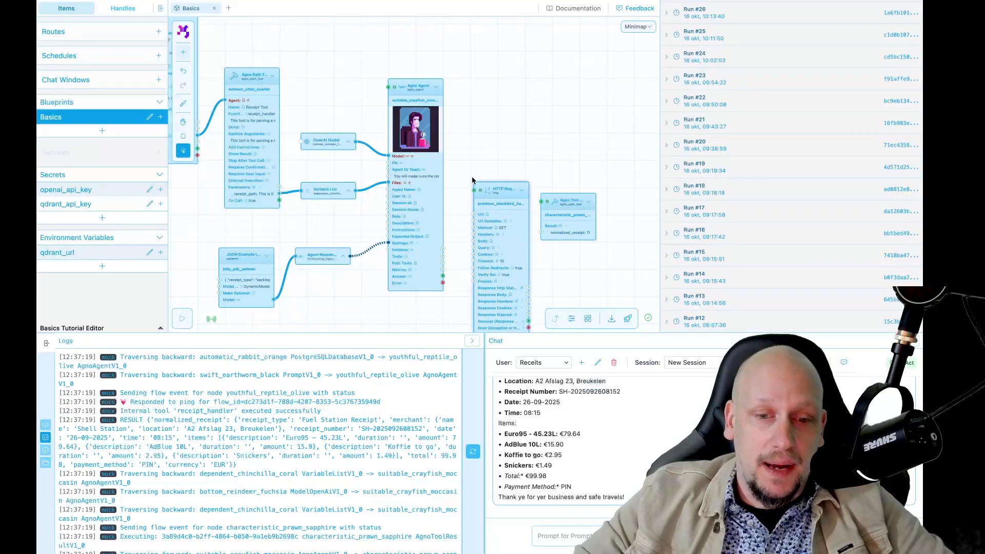
click(474, 145)
drag(576, 207, 592, 204)
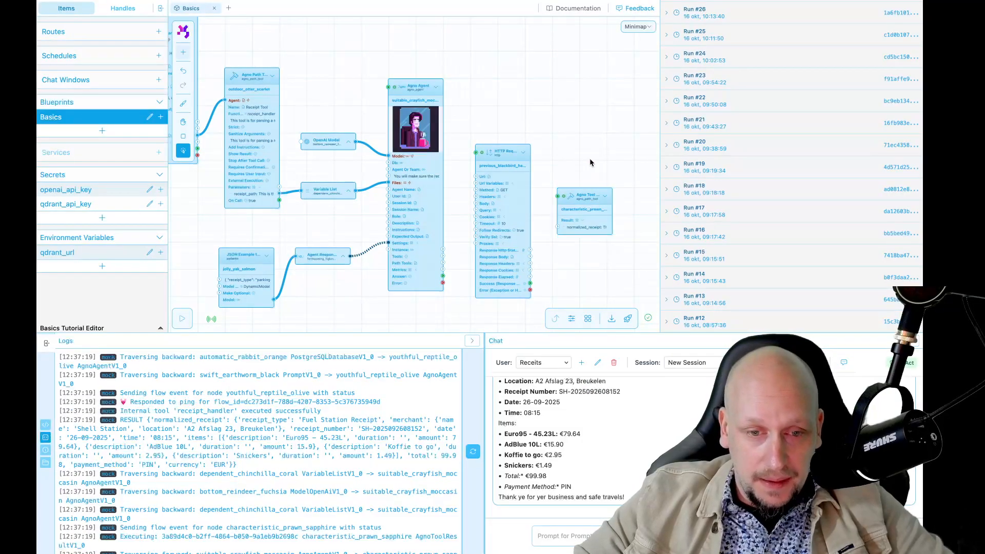
Step: Bring the HTTP Request node into view and show its settings
scroll(582, 180, up, 1)
click(483, 212)
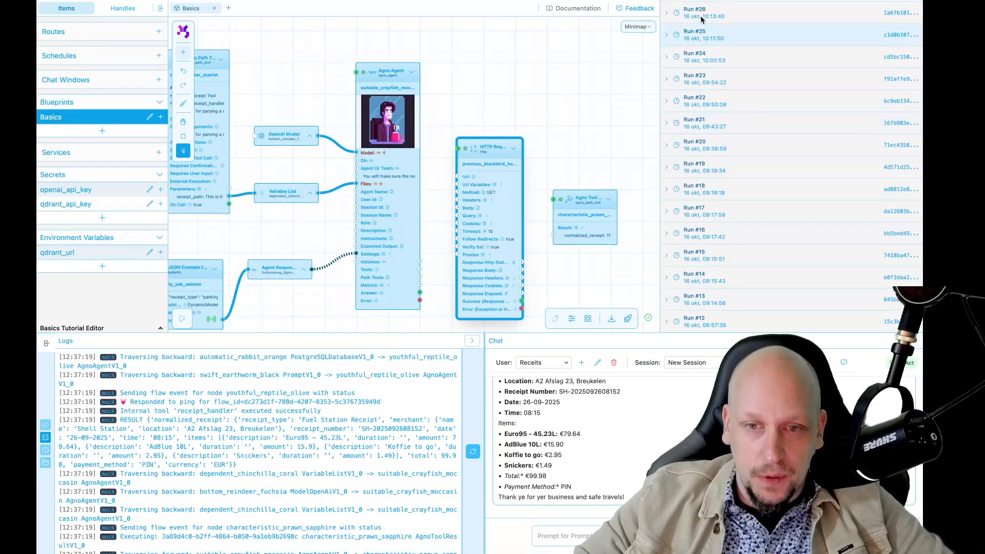
scroll(632, 77, up, 3)
scroll(729, 51, up, 3)
drag(573, 138, 573, 38)
click(421, 173)
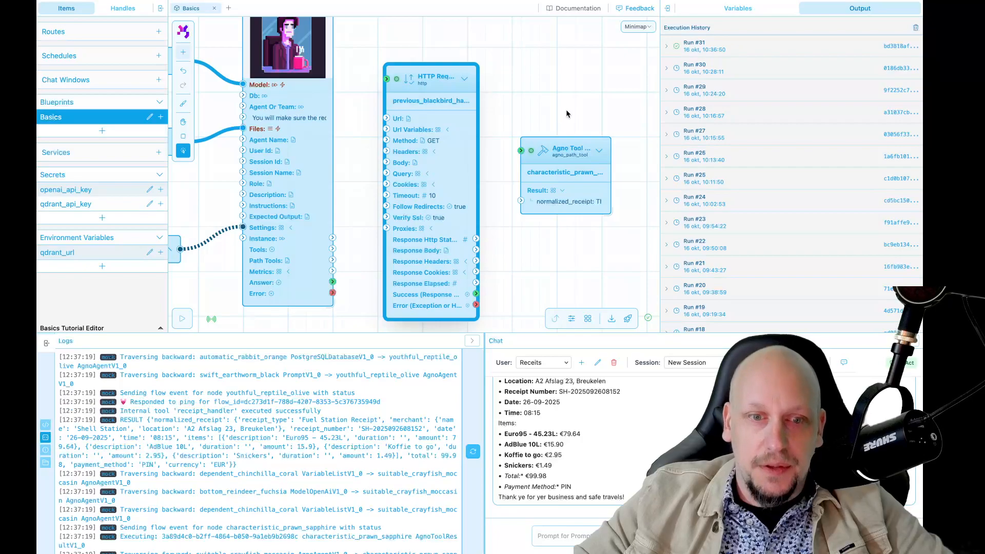
click(738, 9)
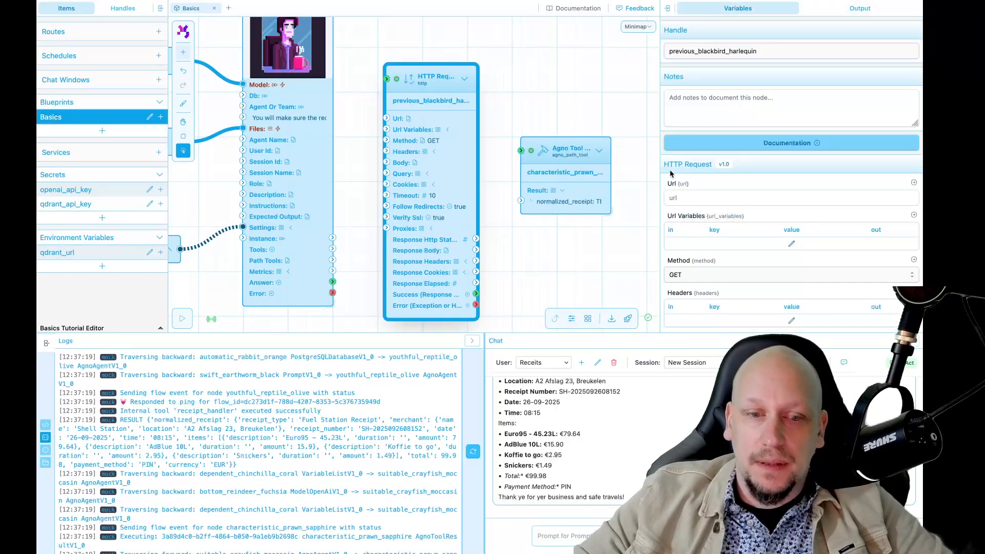
click(346, 245)
scroll(347, 245, down, 6)
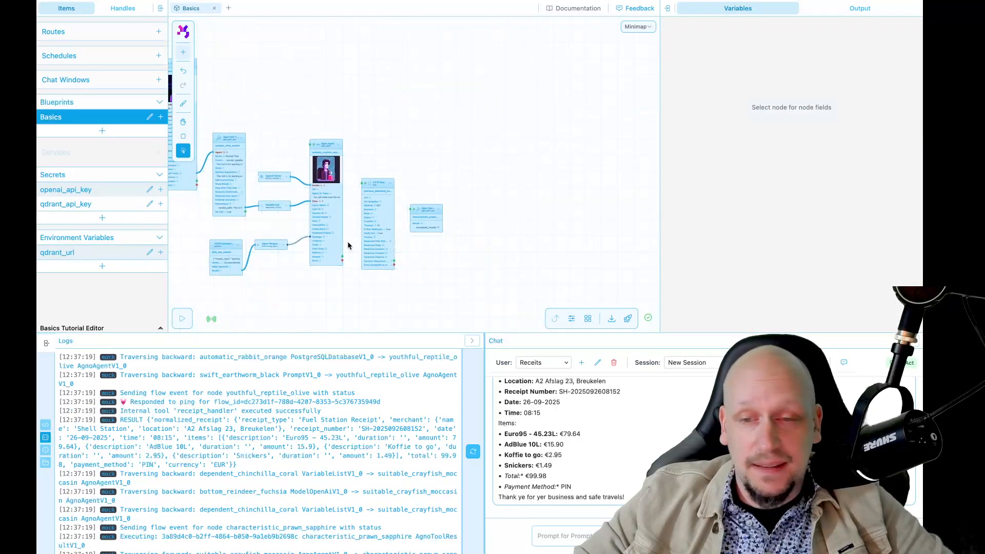
scroll(348, 246, up, 4)
Step: Add a JSON Validator node, delete it again, and reselect the HTTP Request node
key(shift+a)
text(vv)
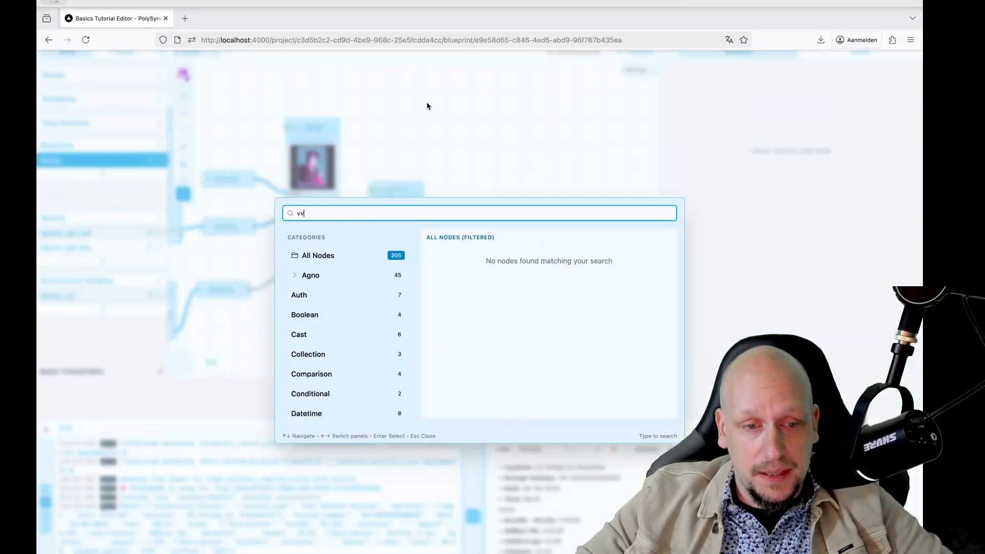
key(BackSpace)
text(ali)
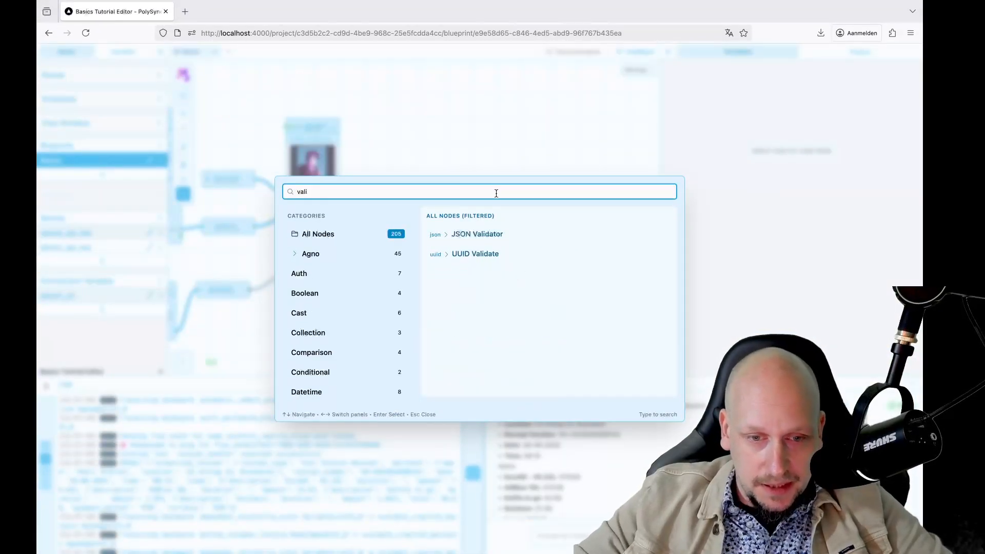
click(473, 235)
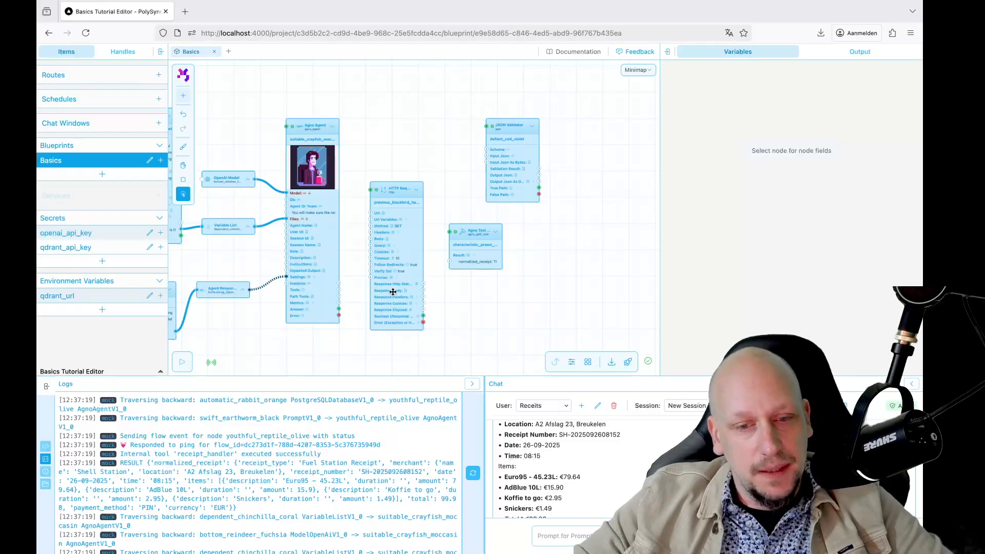
click(493, 179)
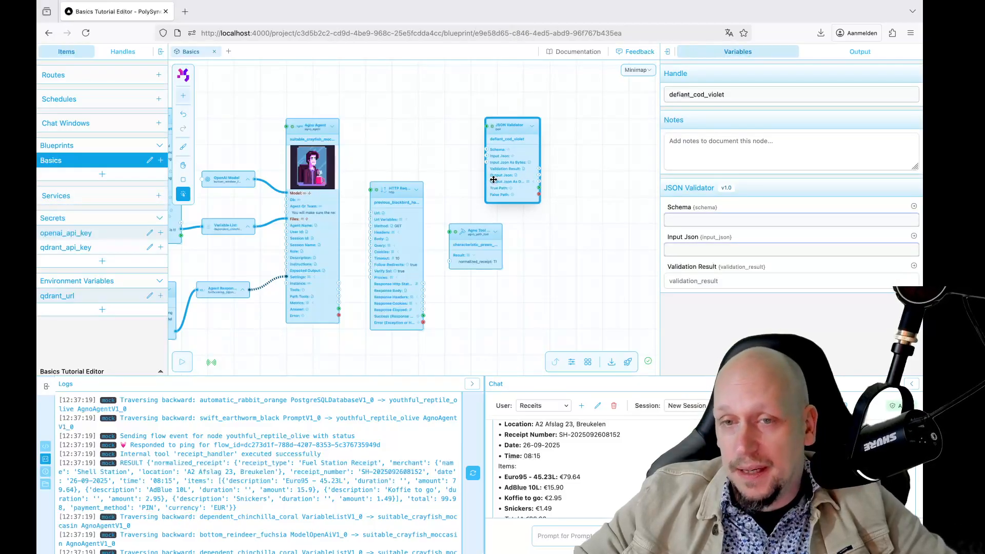
key(Delete)
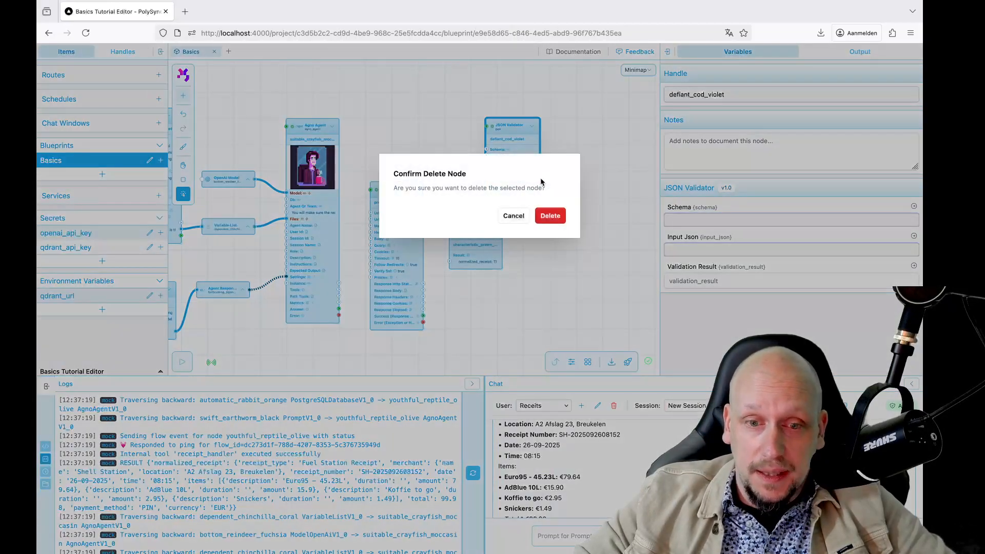
click(550, 215)
scroll(547, 156, up, 3)
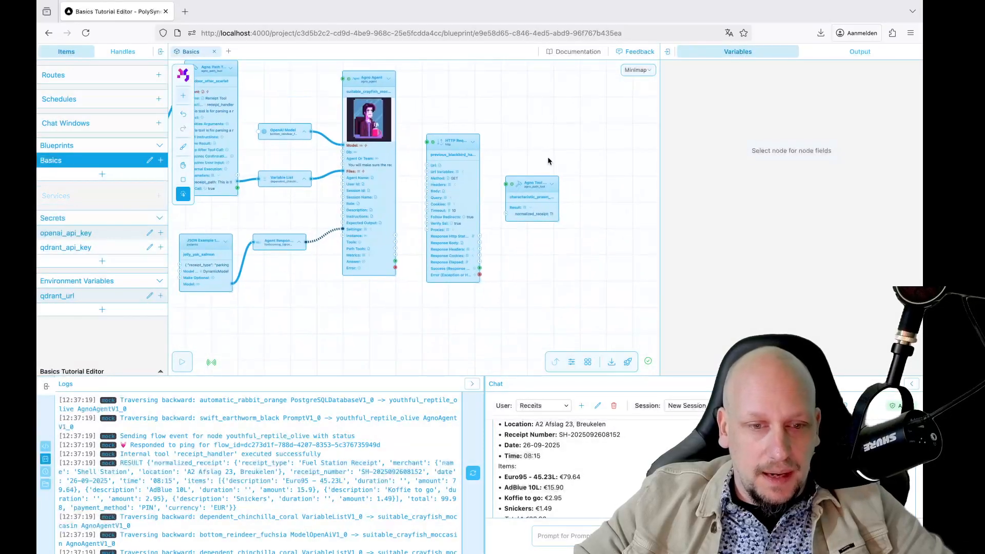
click(405, 212)
click(701, 240)
text(s://api.someth...com/)
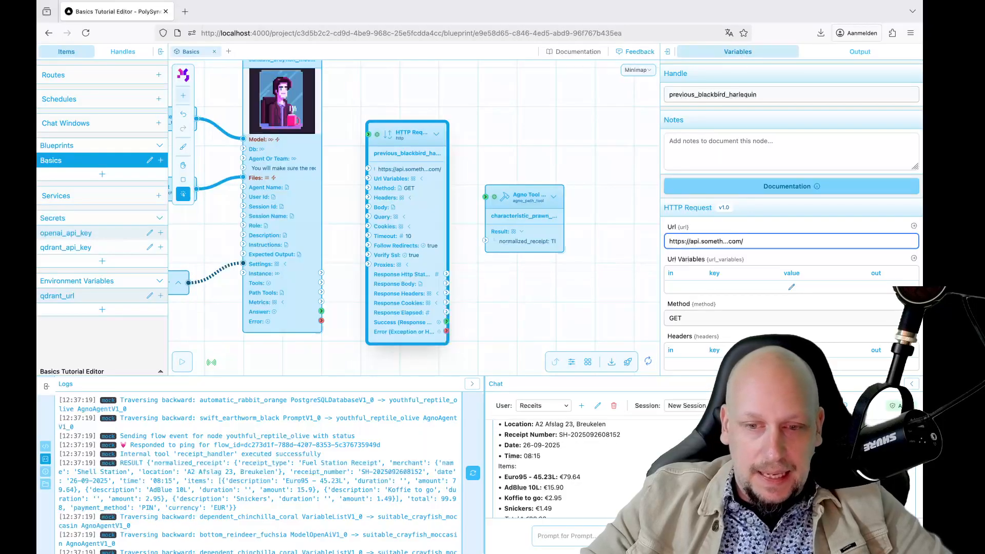
click(528, 172)
click(429, 212)
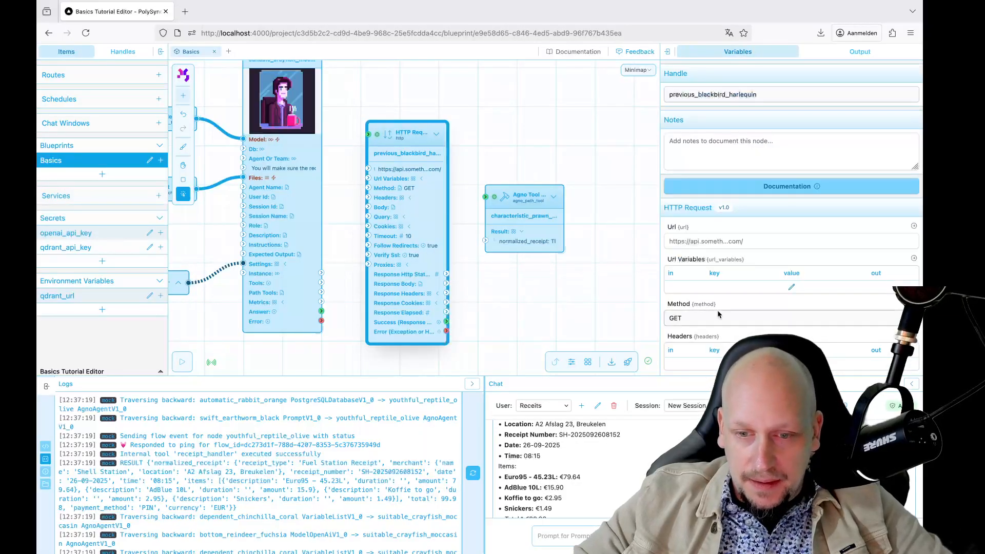
scroll(730, 213, down, 3)
click(725, 186)
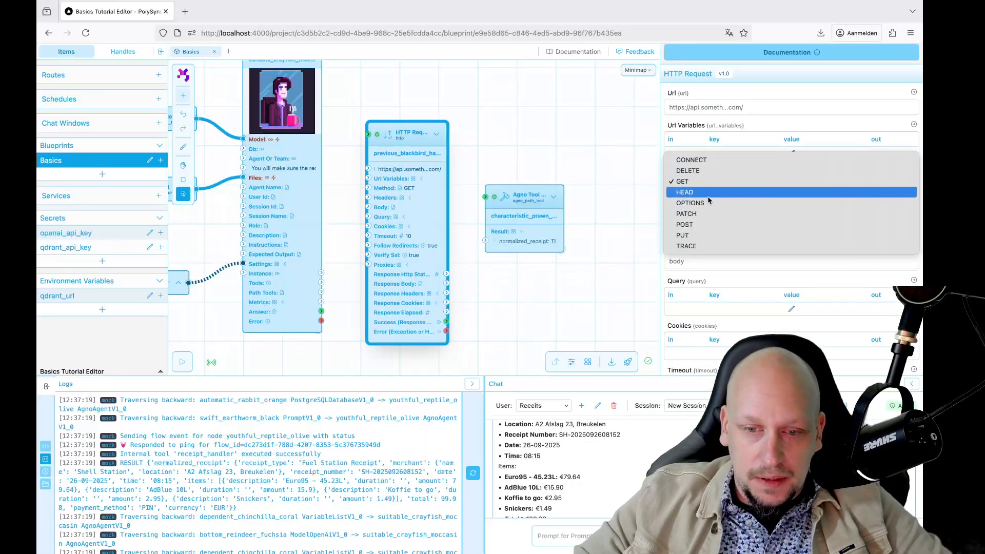
click(710, 225)
Step: Wire the agent's Answer into the request Body and request Success into normalized_receipt
click(467, 278)
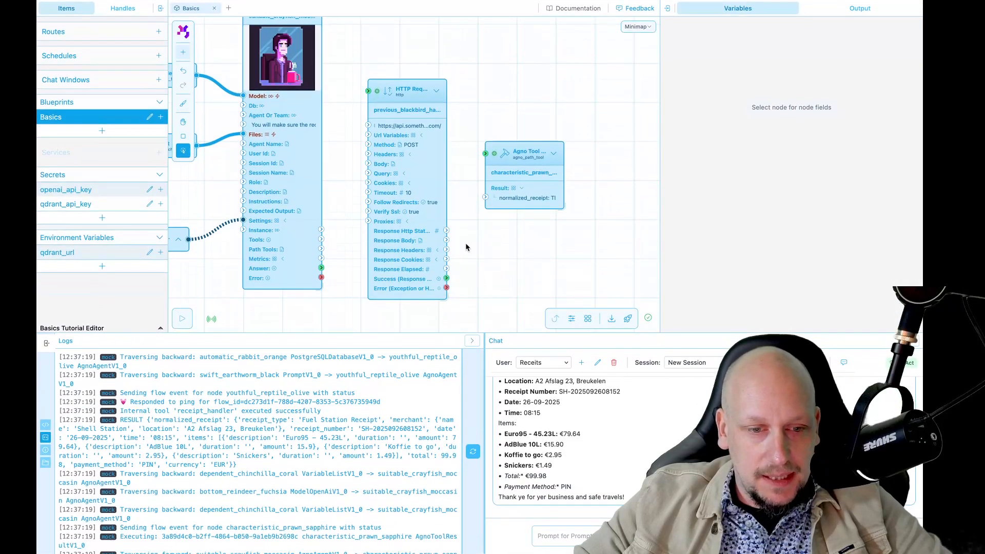
drag(322, 268, 367, 163)
drag(447, 279, 485, 198)
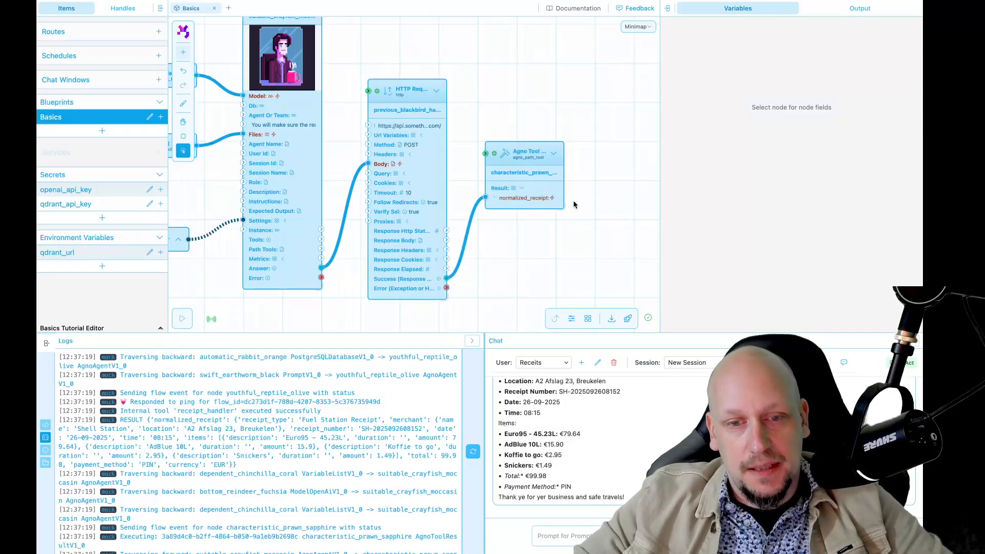
scroll(562, 239, down, 4)
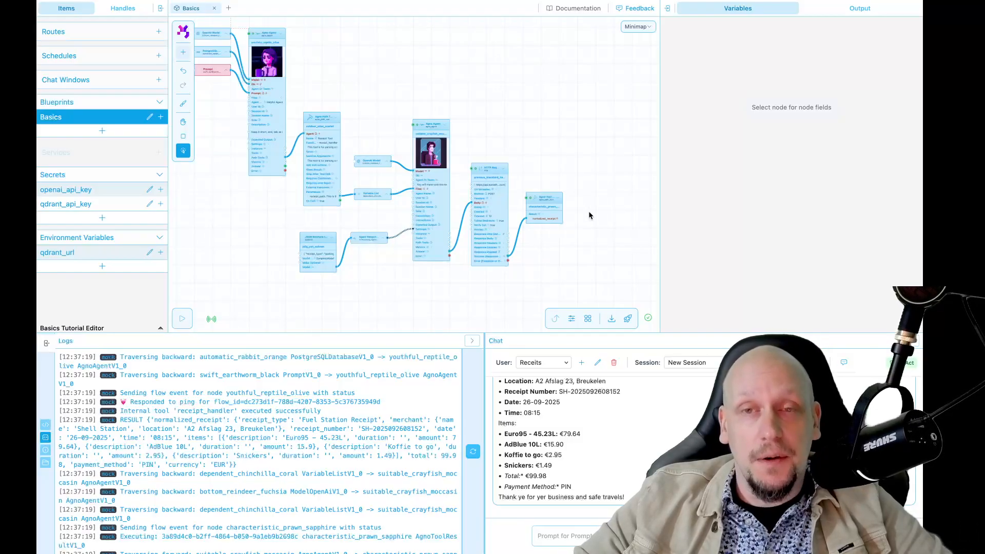
key(h)
drag(484, 132, 508, 136)
key(v)
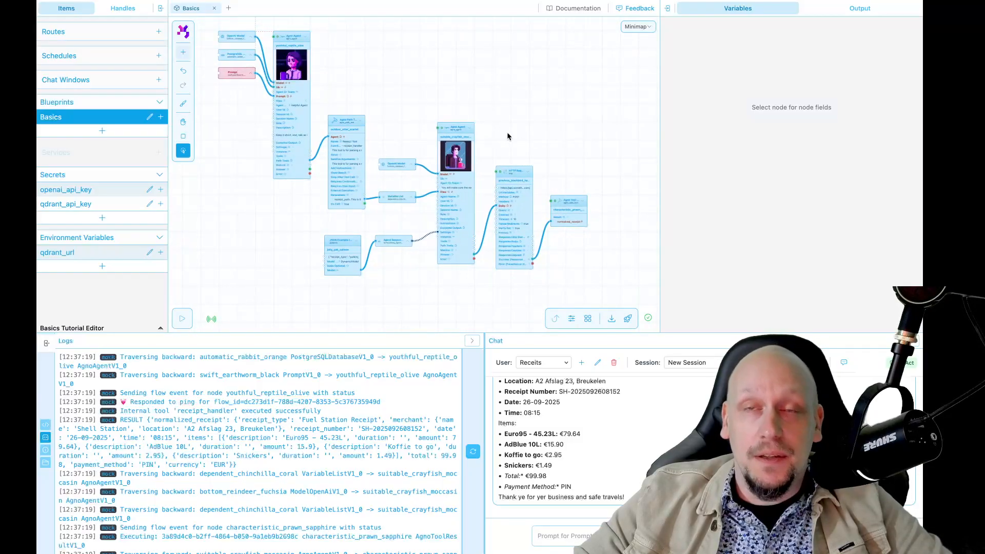